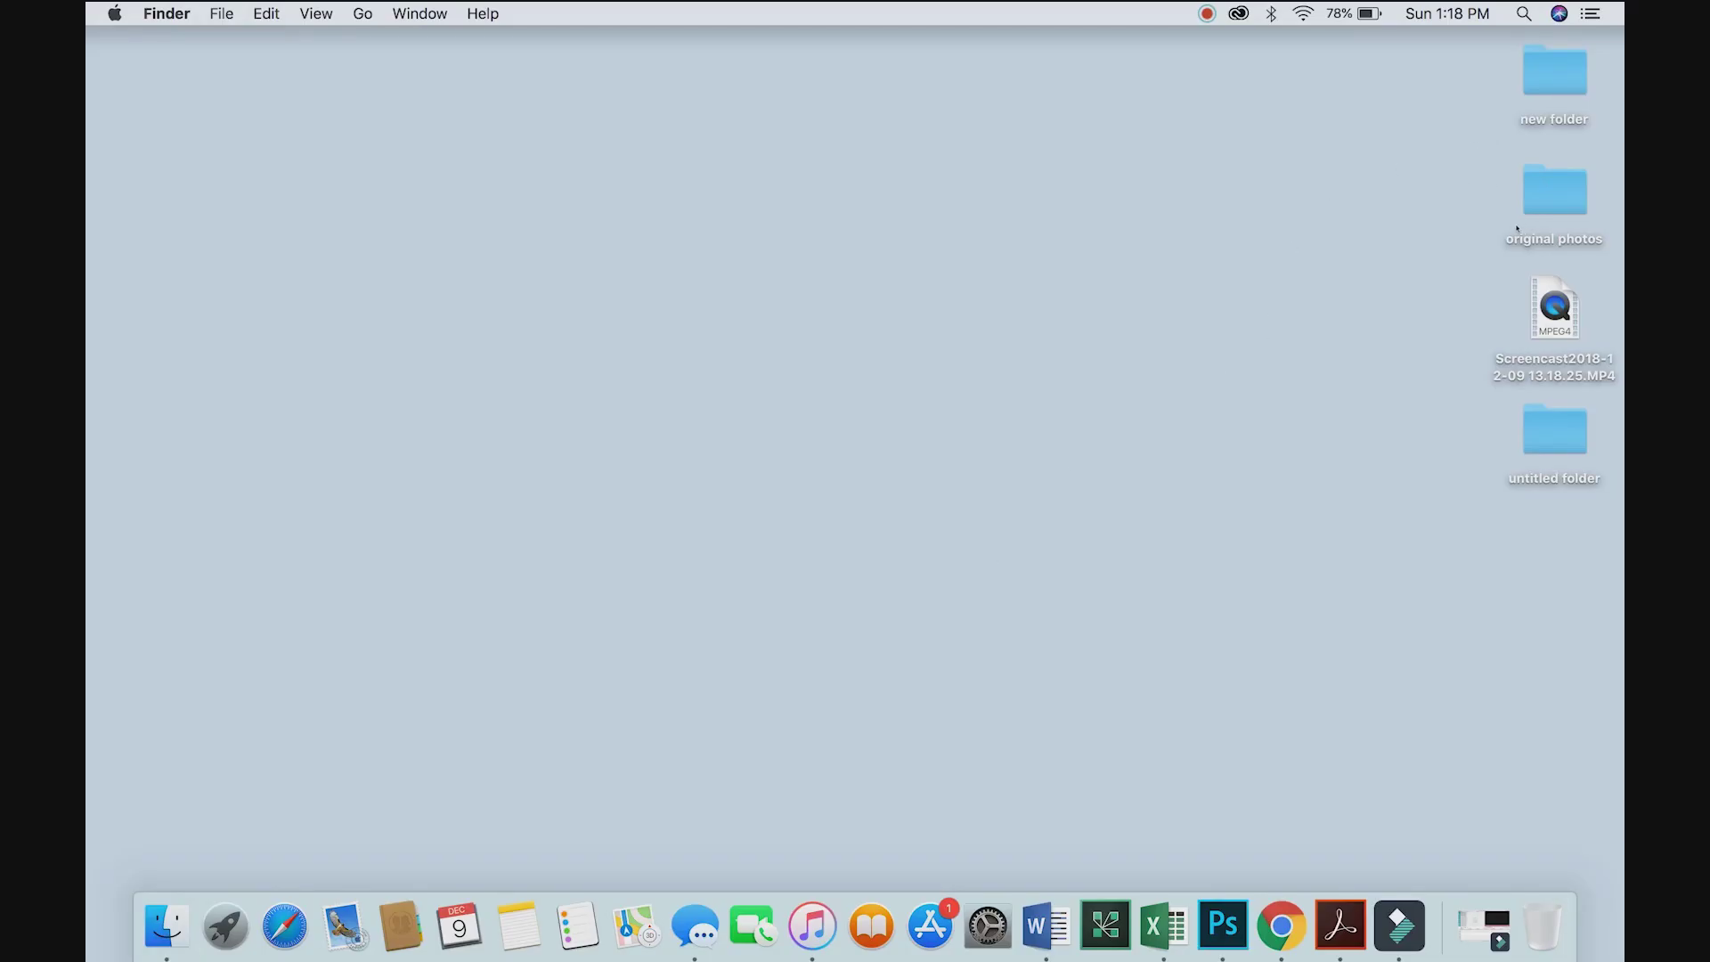
double_click(1554, 190)
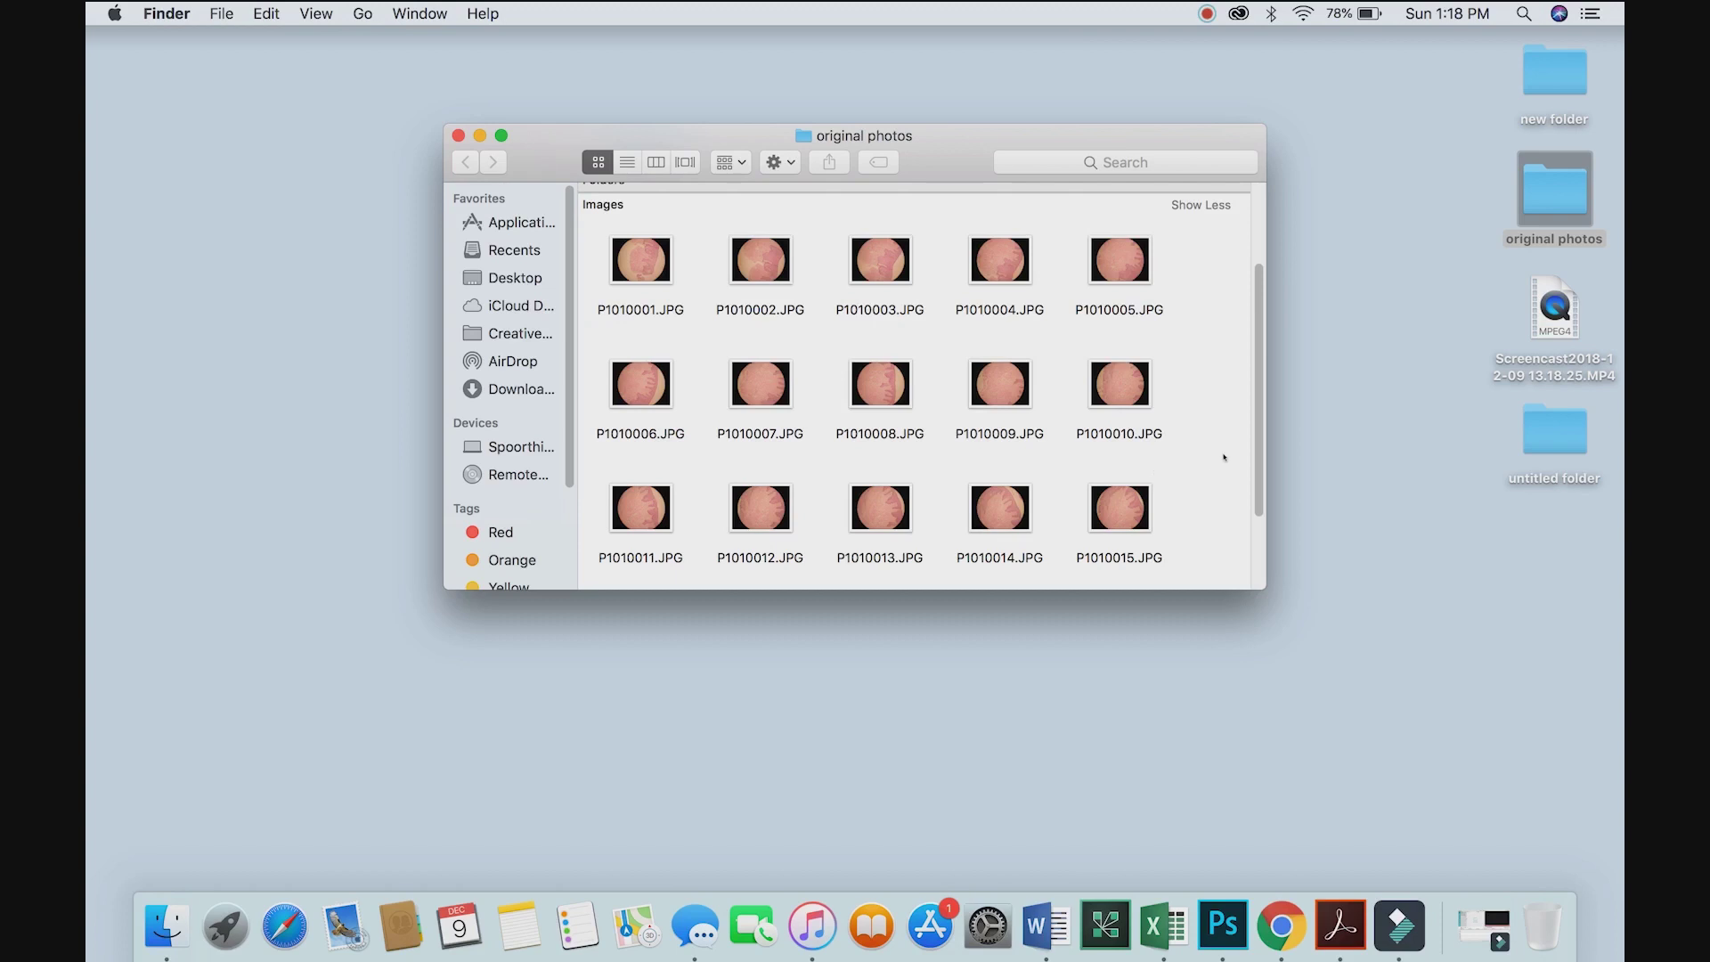
scroll(1251, 420, down, 3)
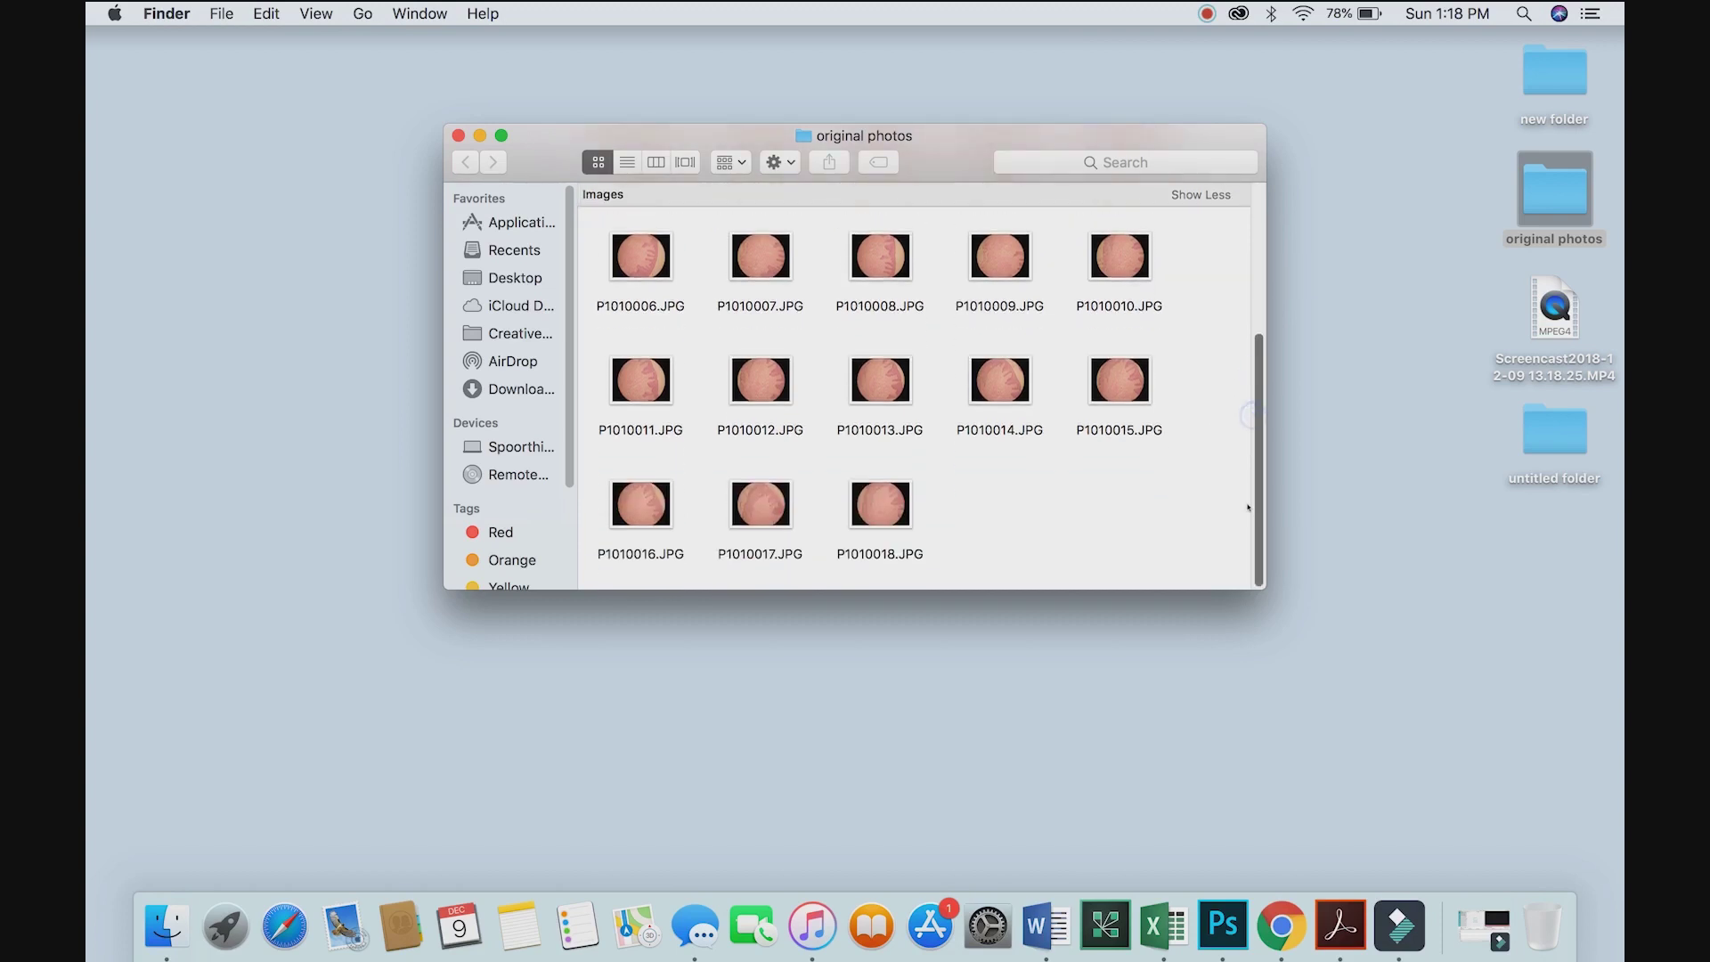
scroll(1252, 454, up, 3)
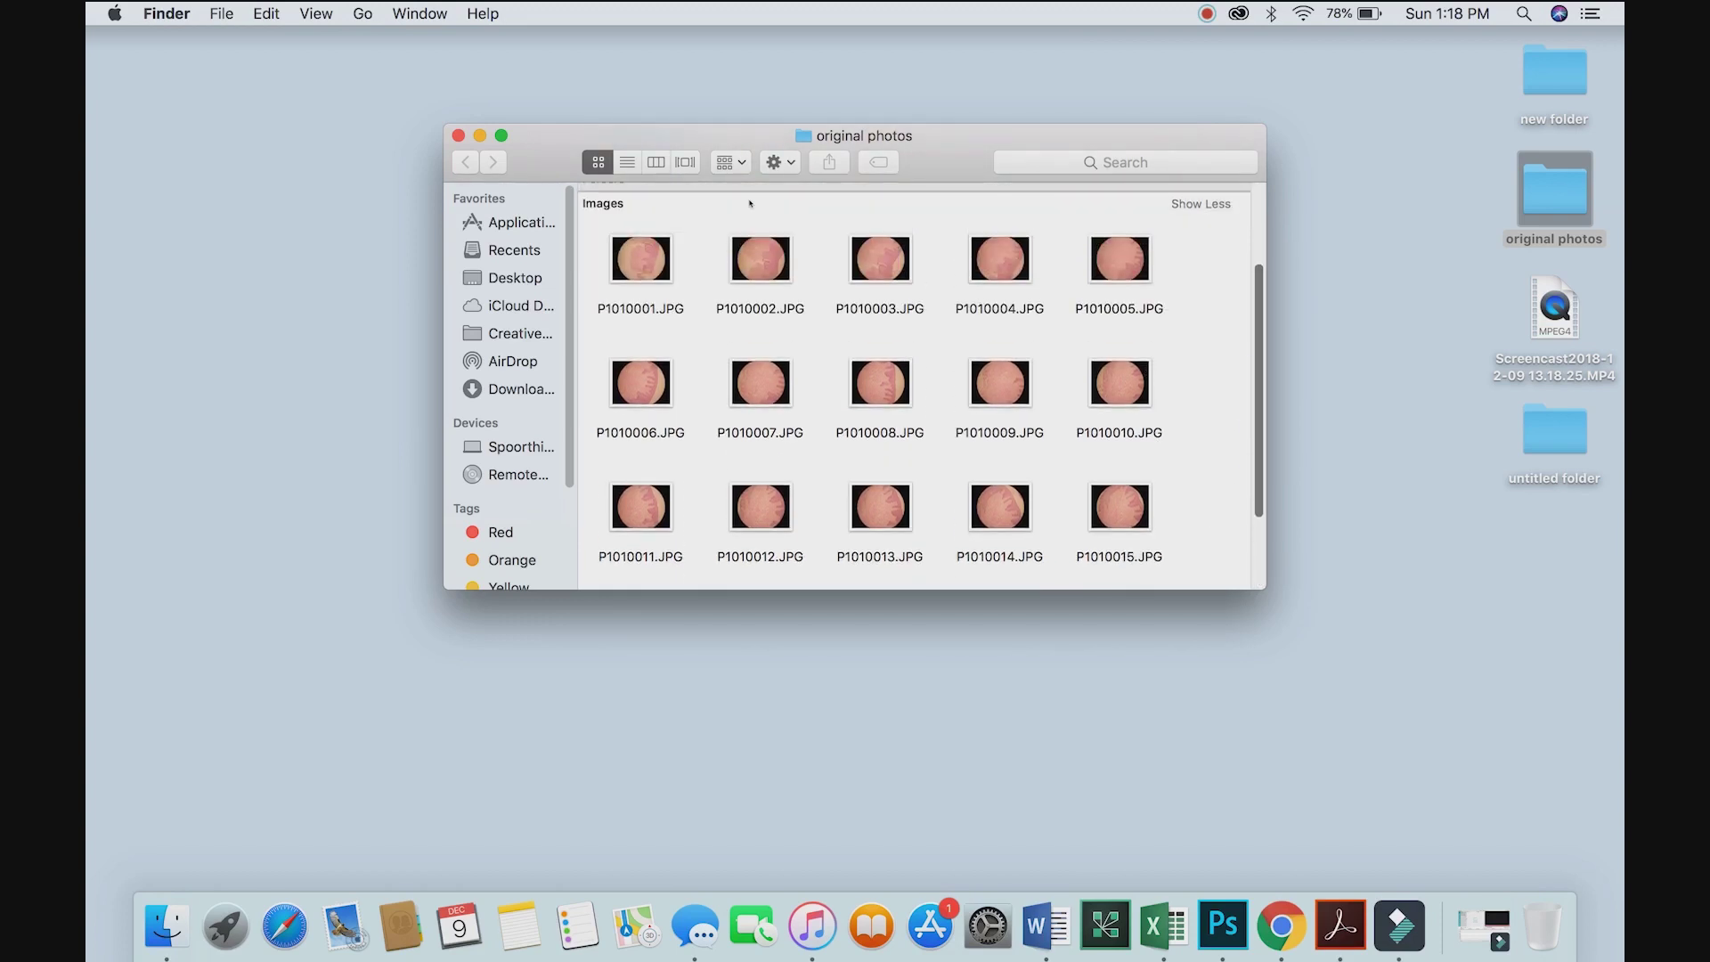
click(459, 135)
click(1025, 354)
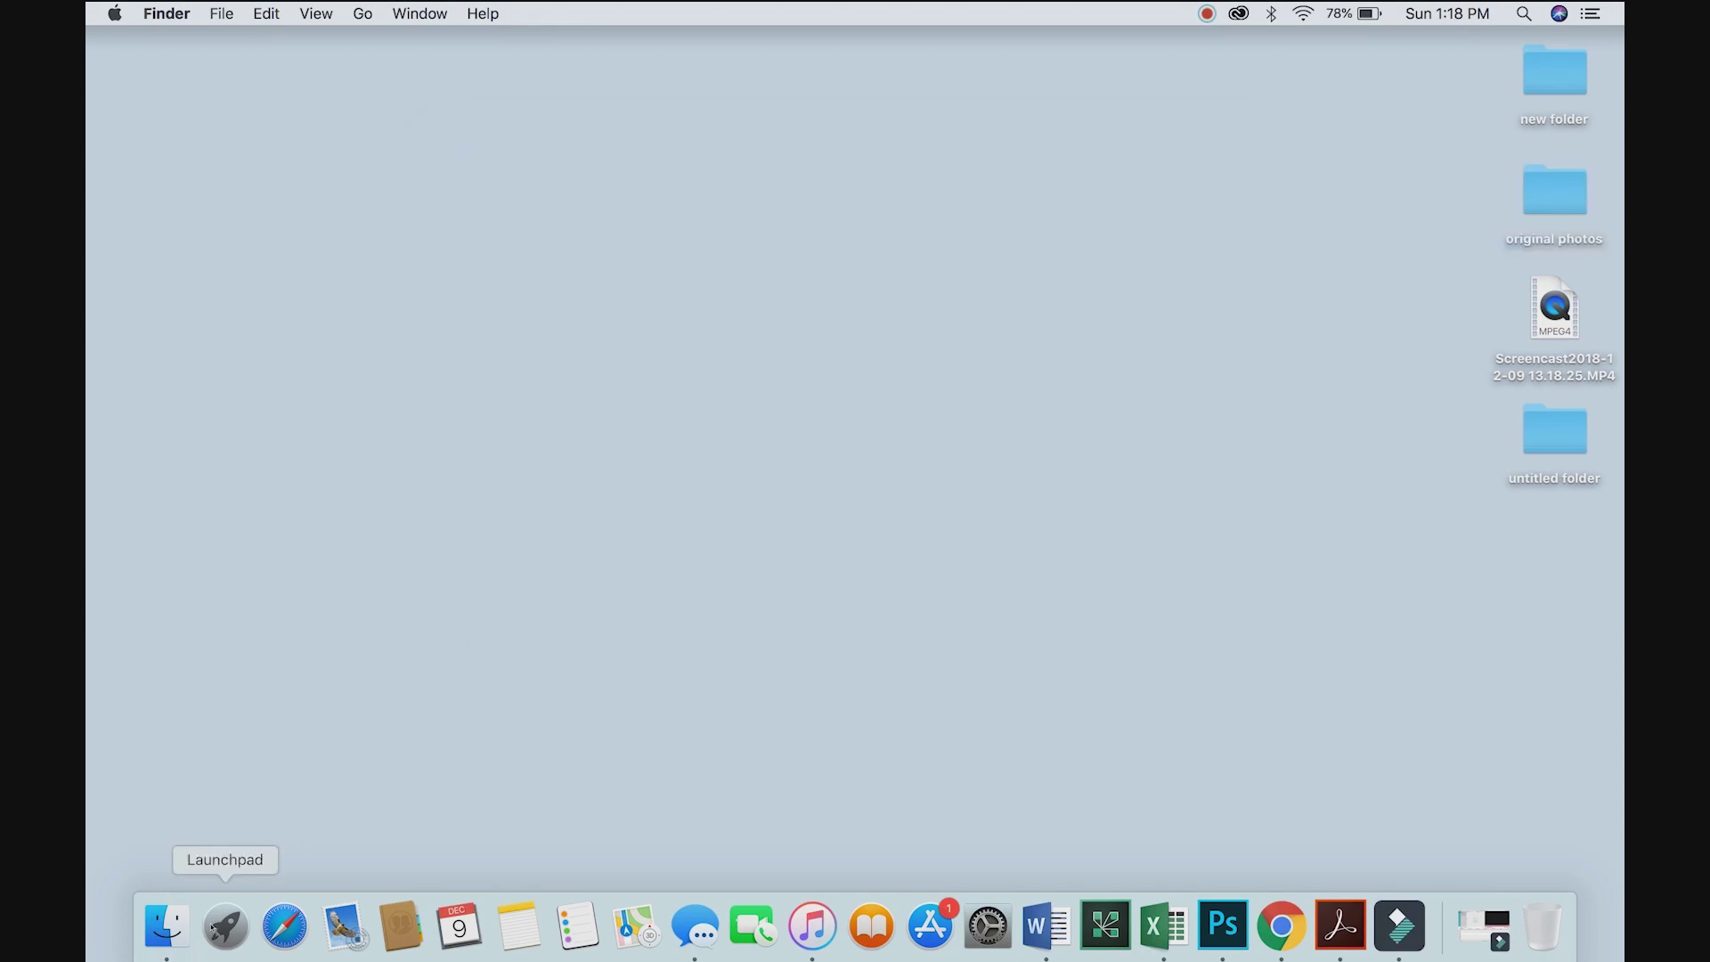
click(226, 926)
Launch Photoshop and open P1010001.JPG from the Desktop's original photos folder
click(265, 590)
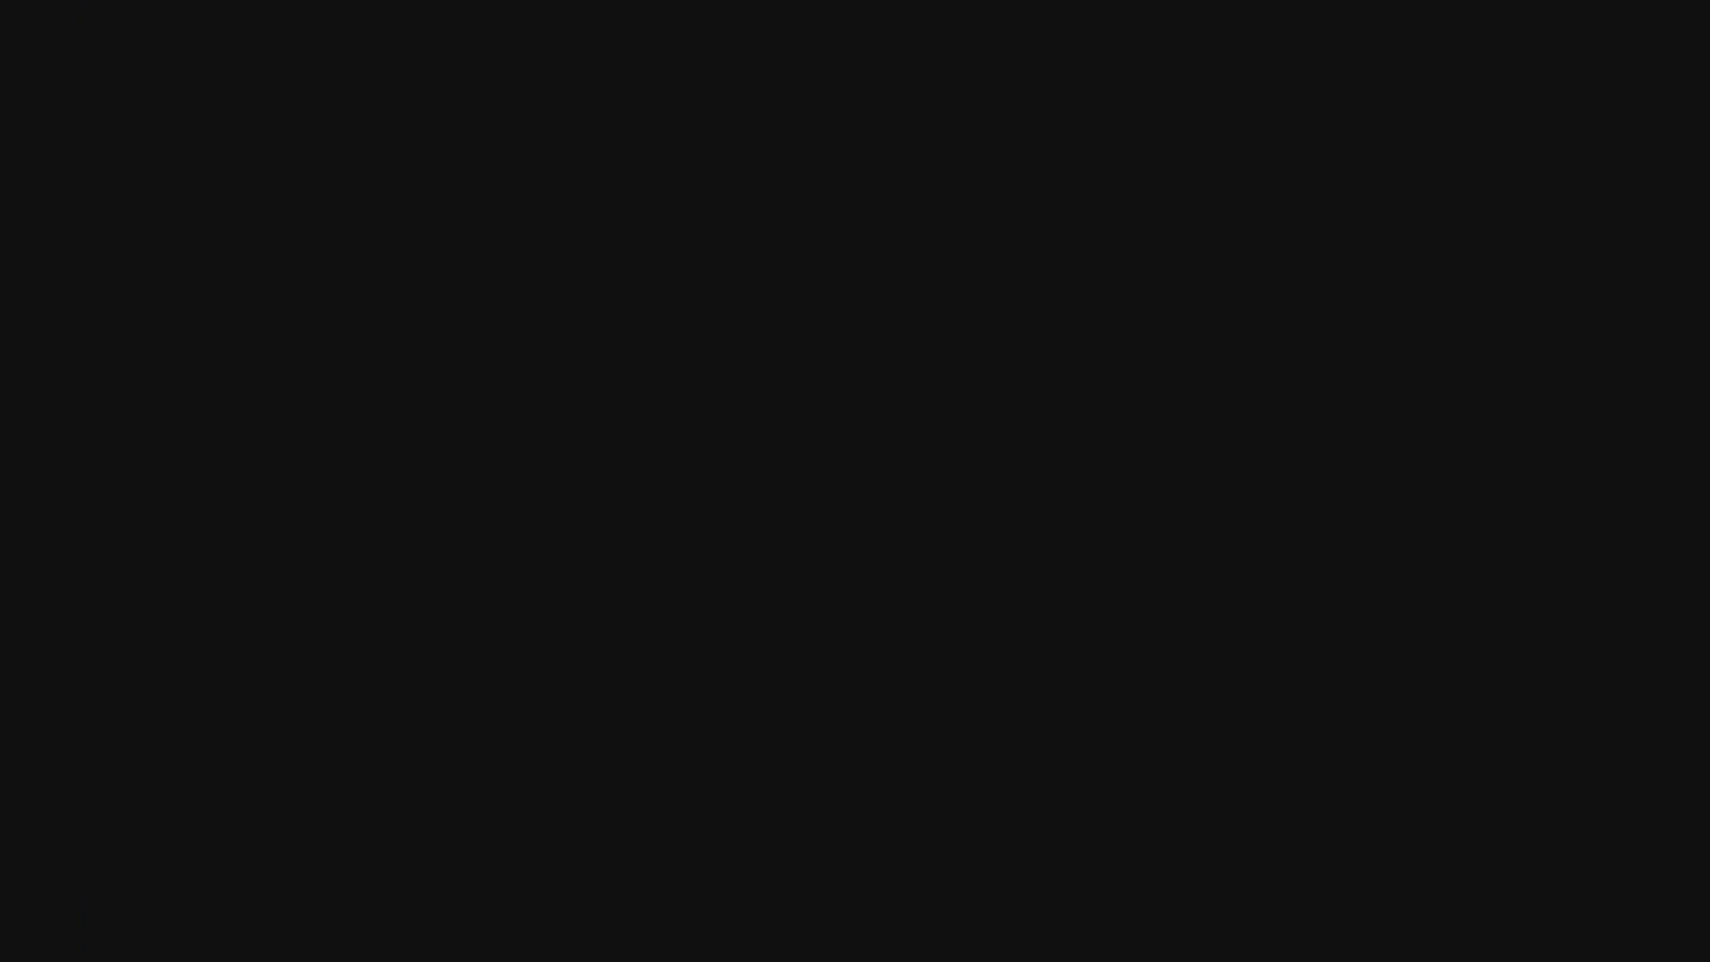
click(278, 15)
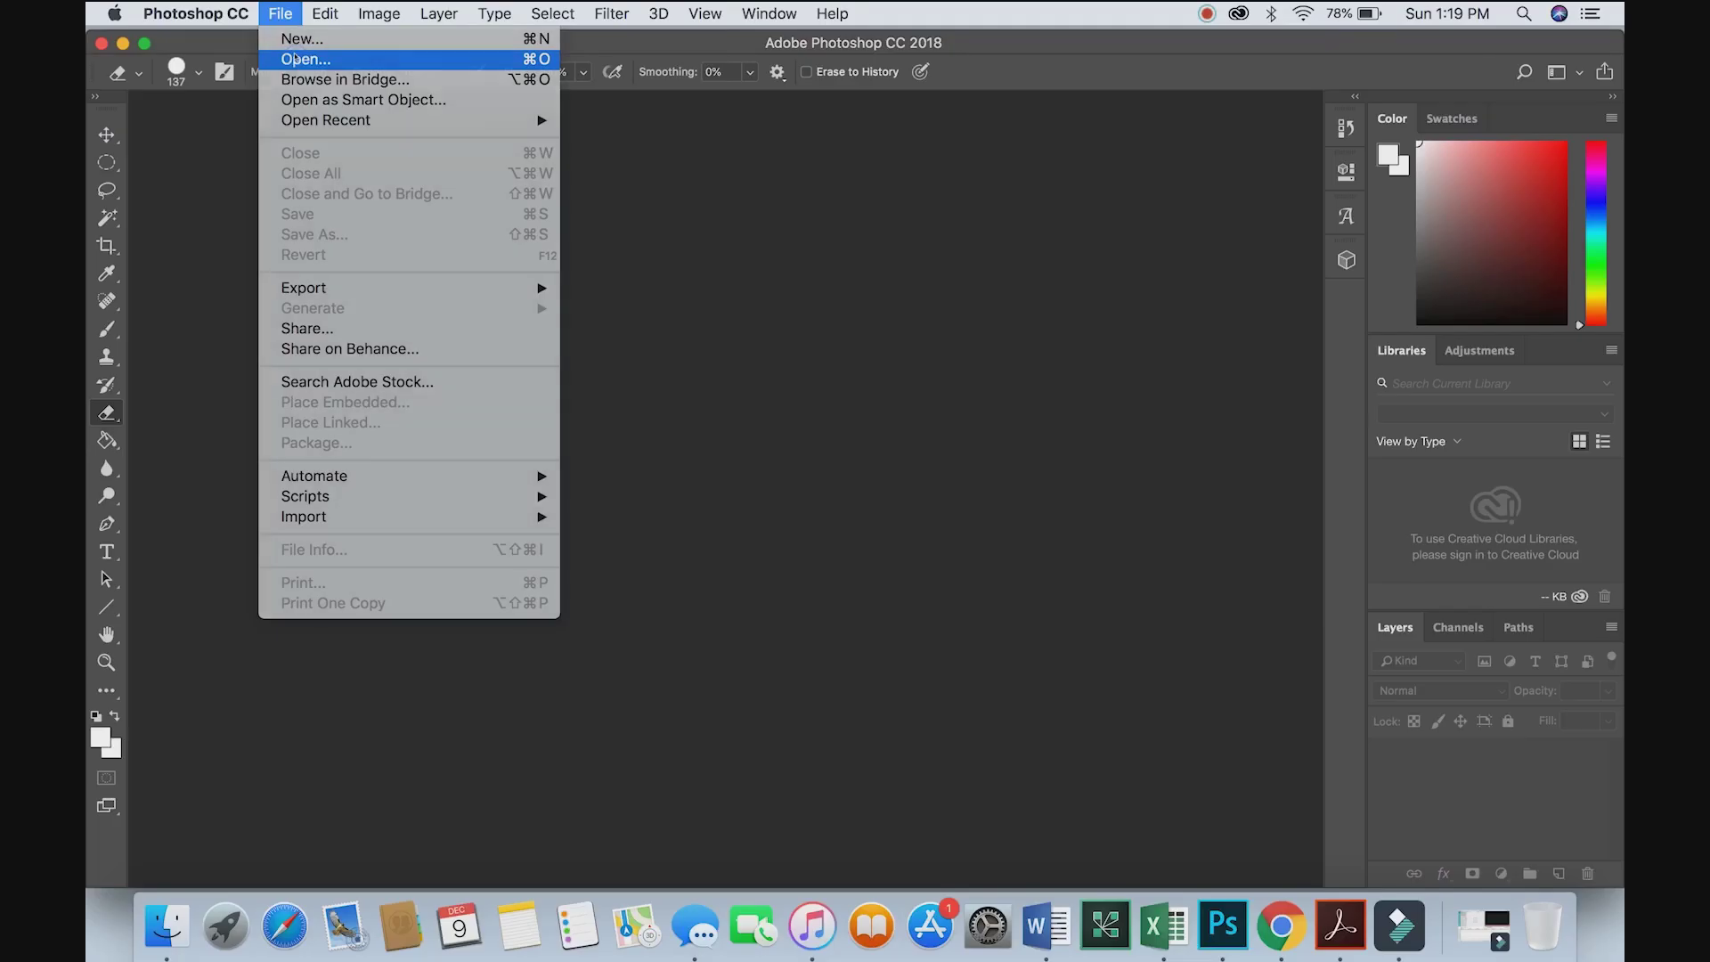
click(111, 77)
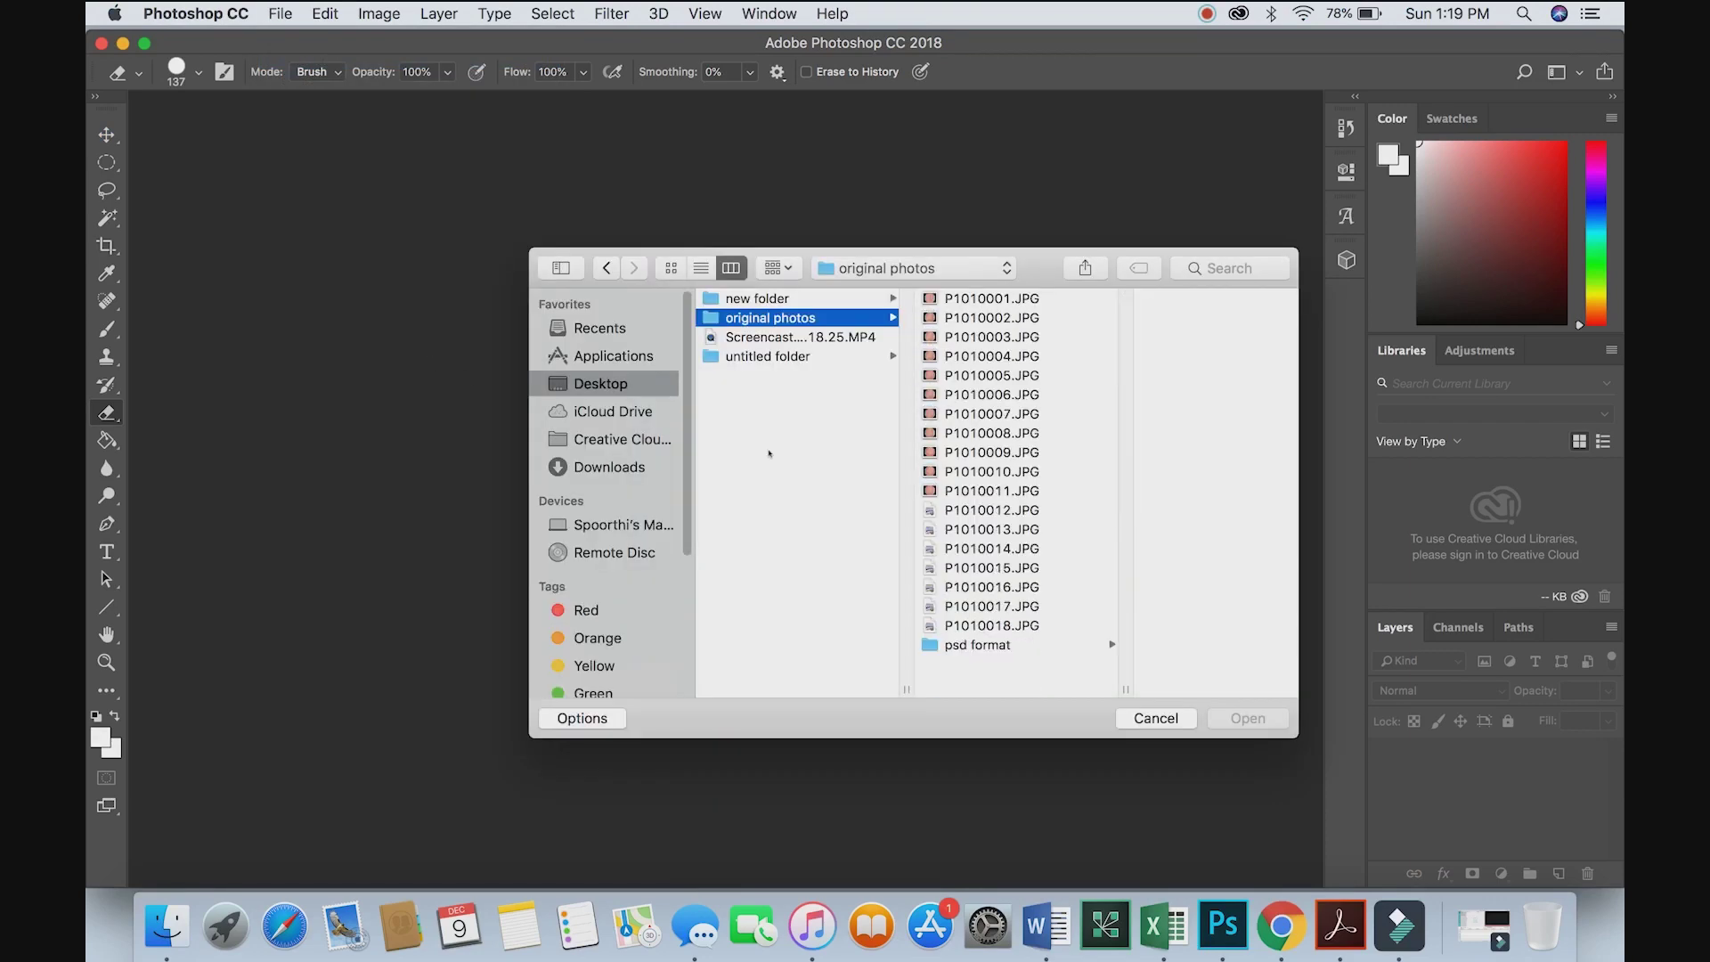
click(982, 299)
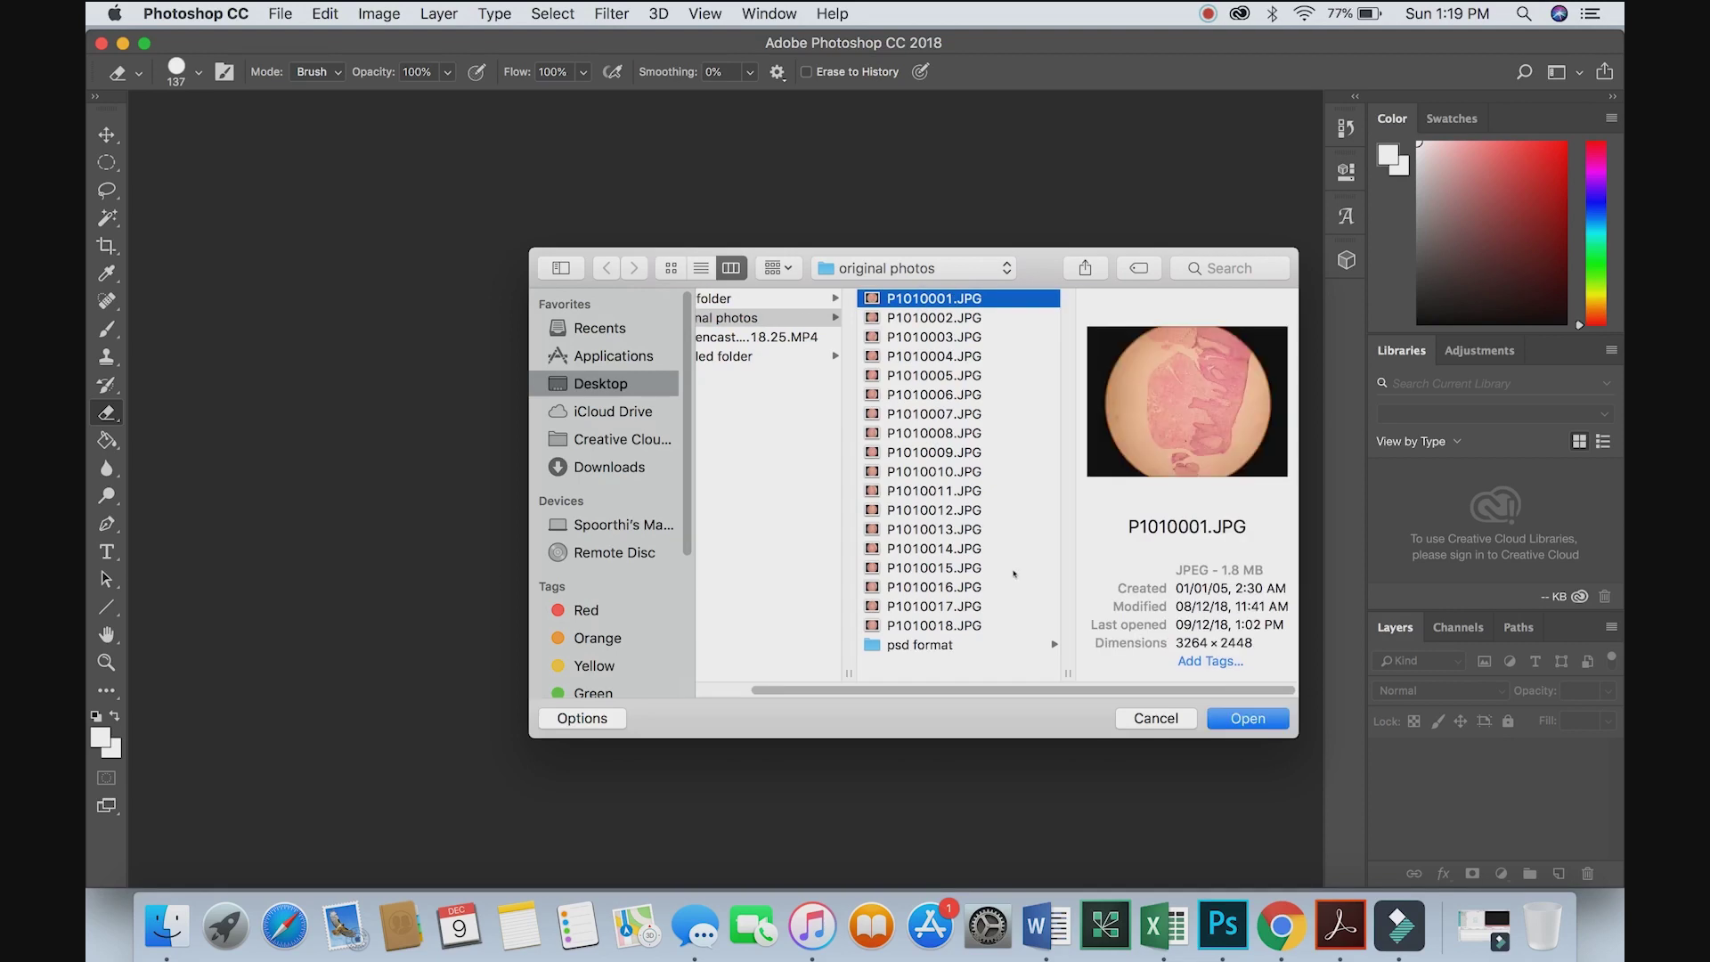
click(1246, 720)
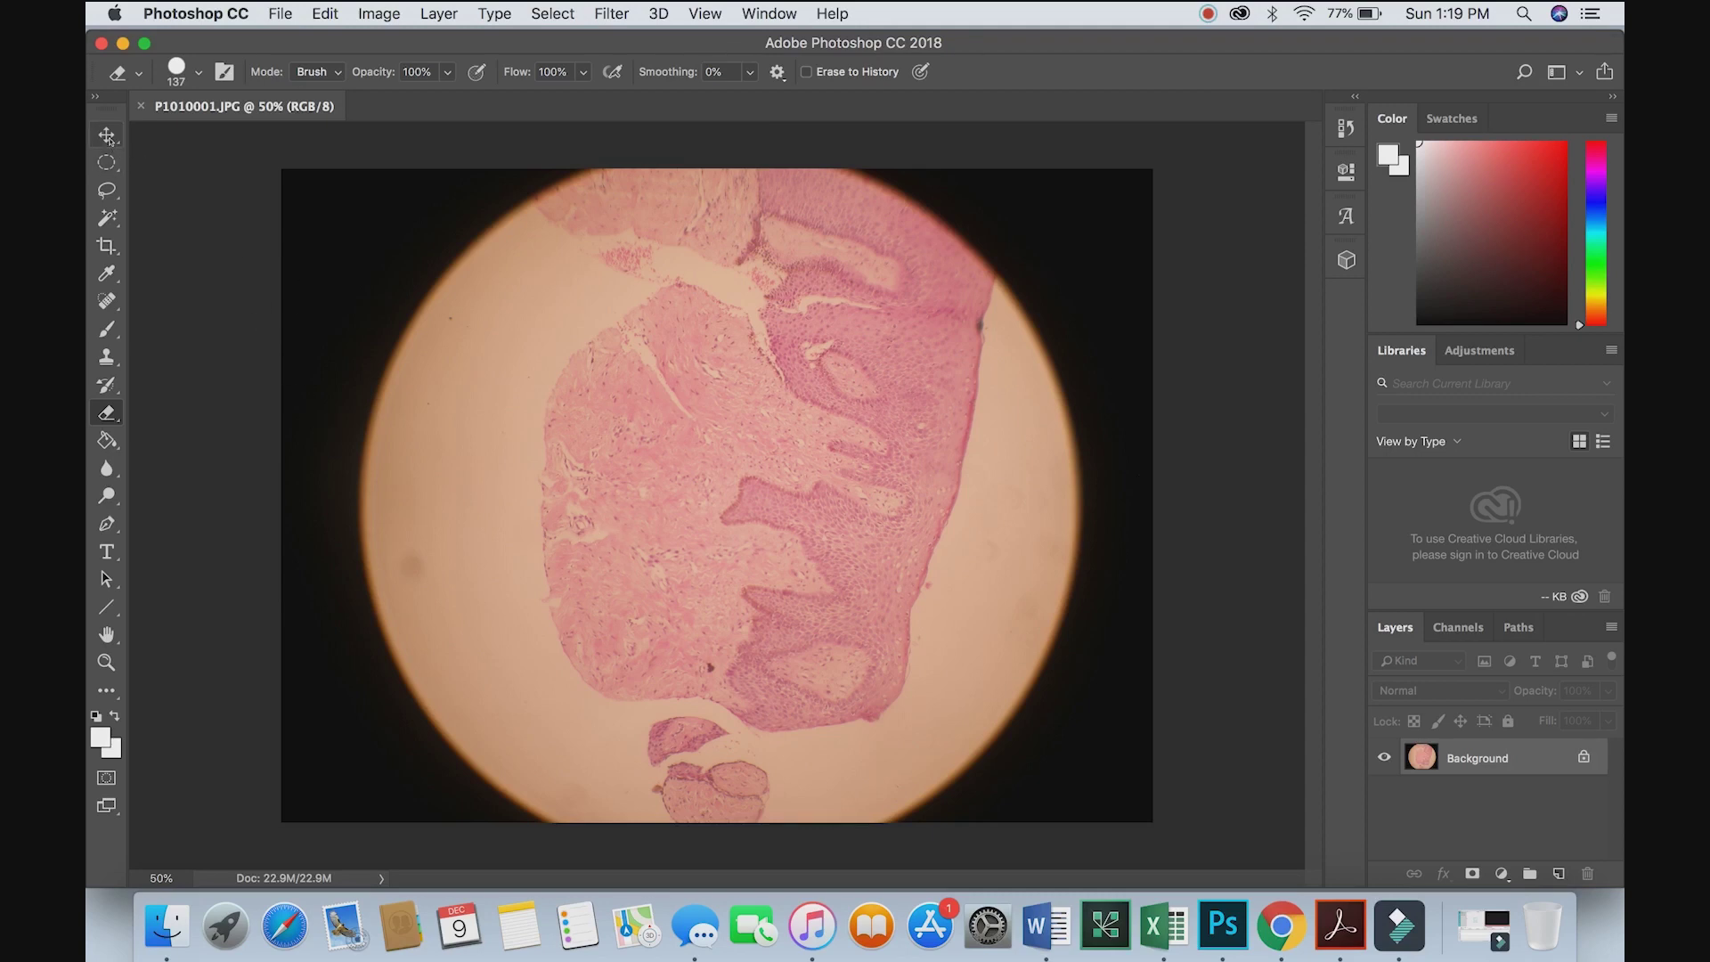
Draw an elliptical marquee selection around the circular microscope field
click(107, 163)
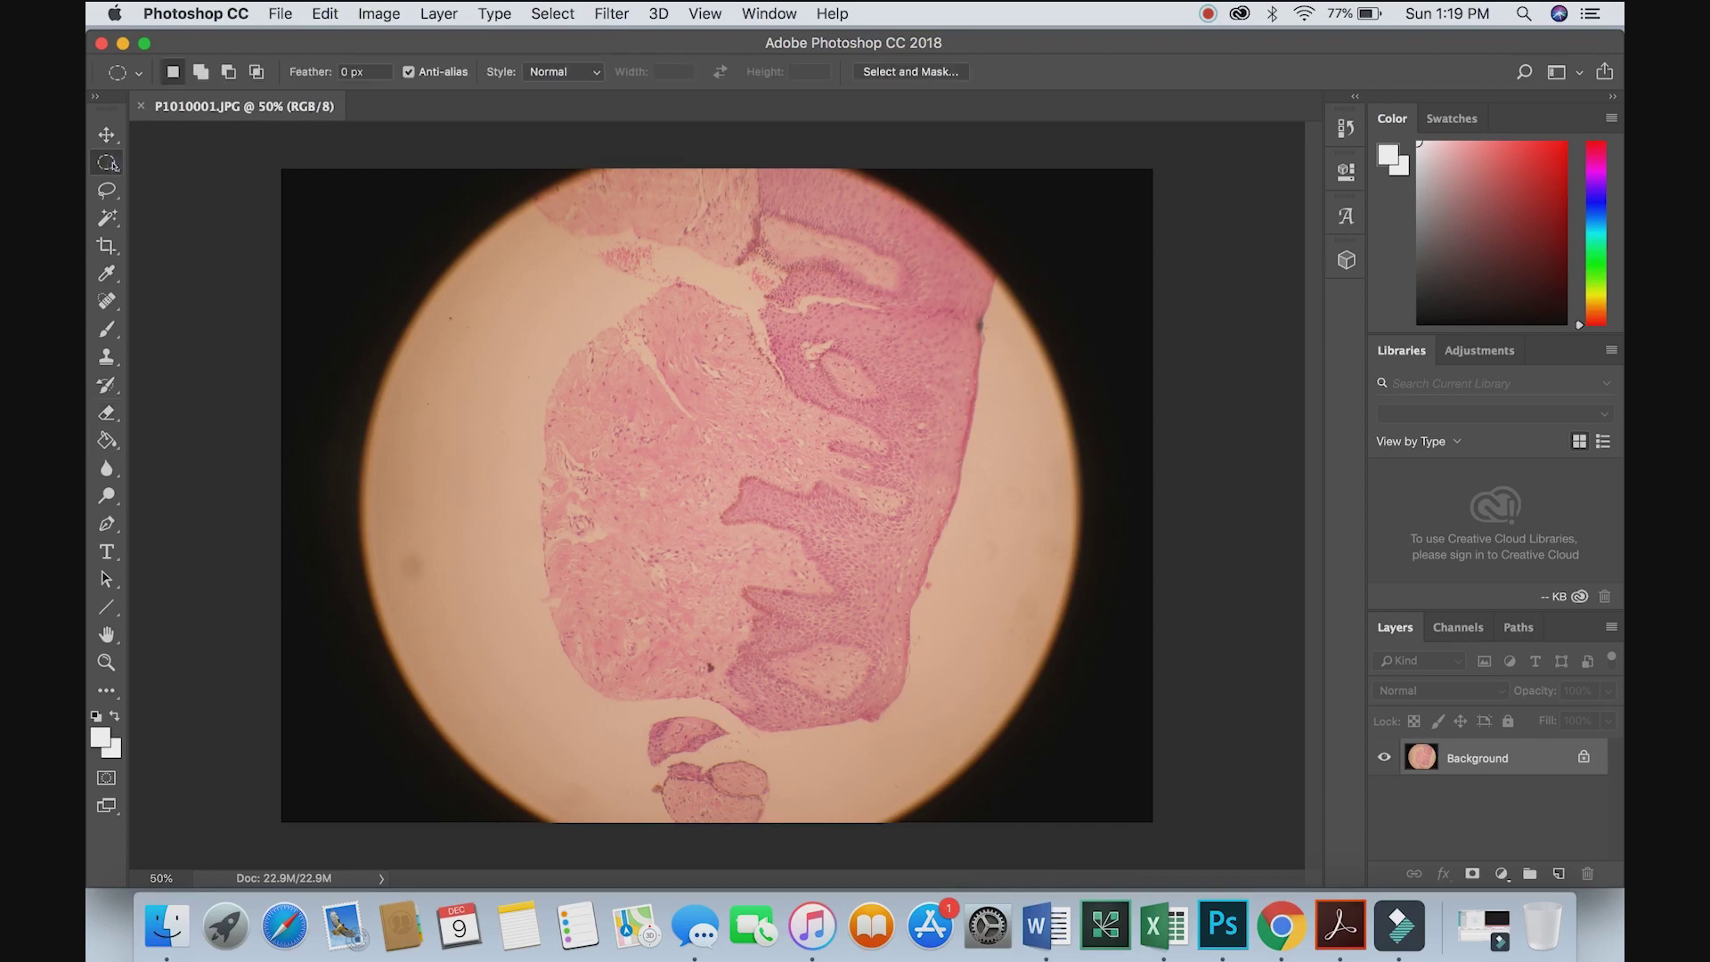
right_click(110, 164)
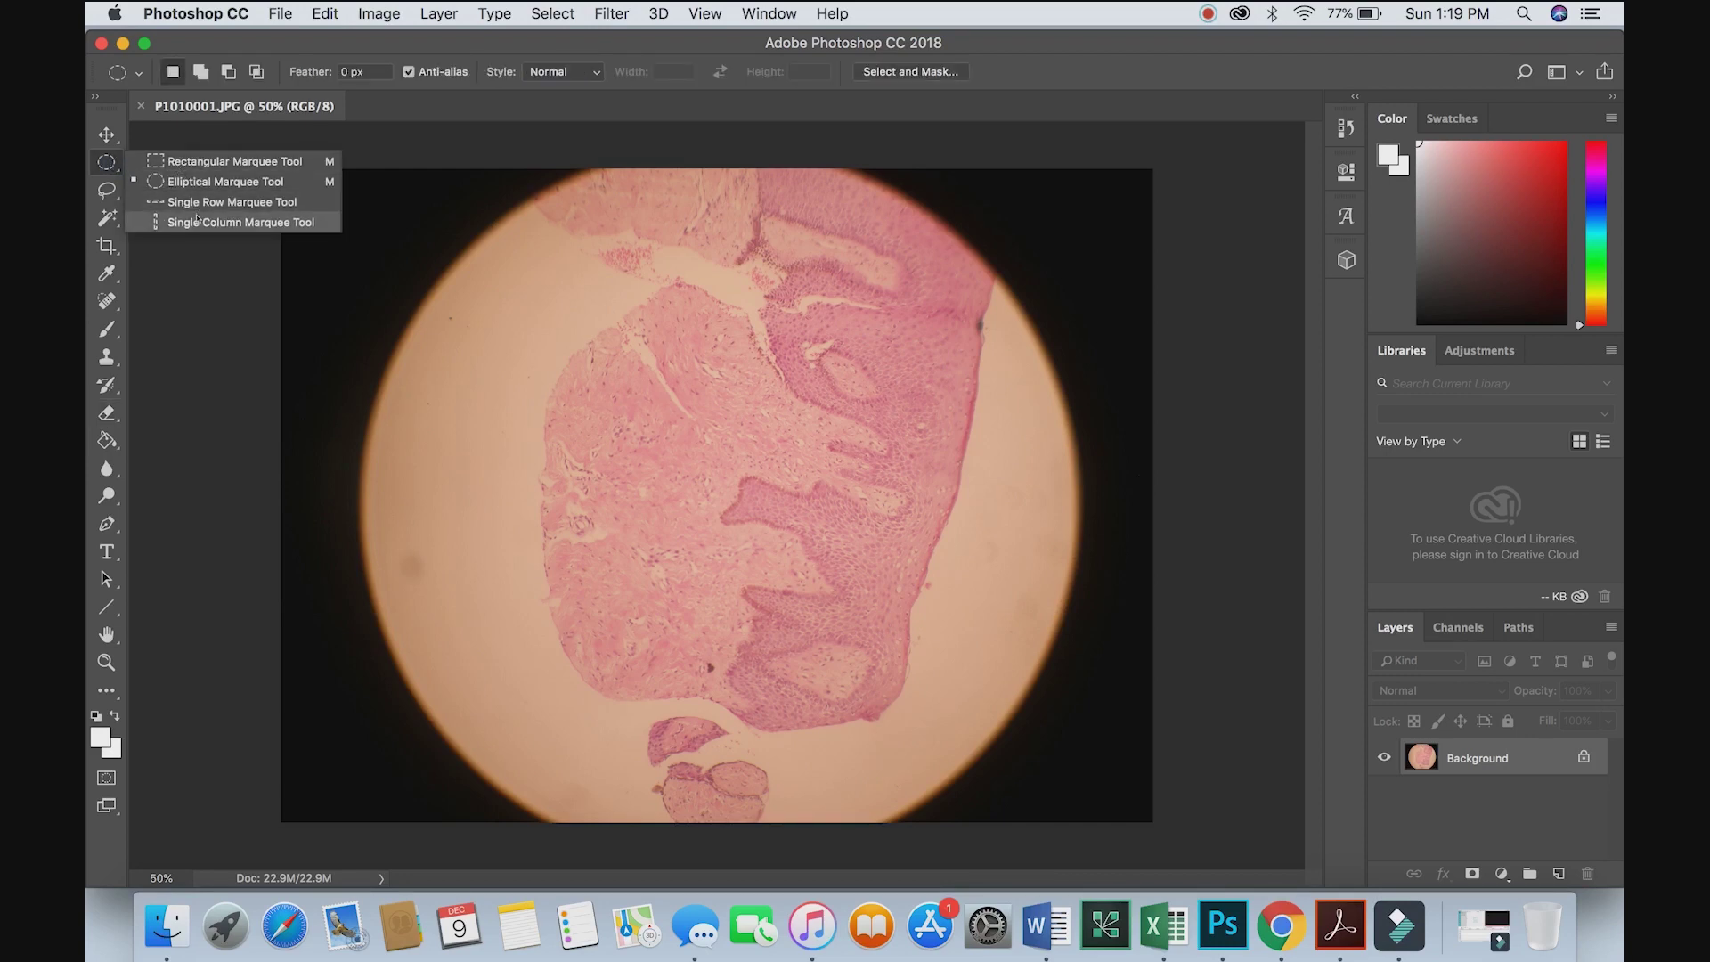
click(221, 184)
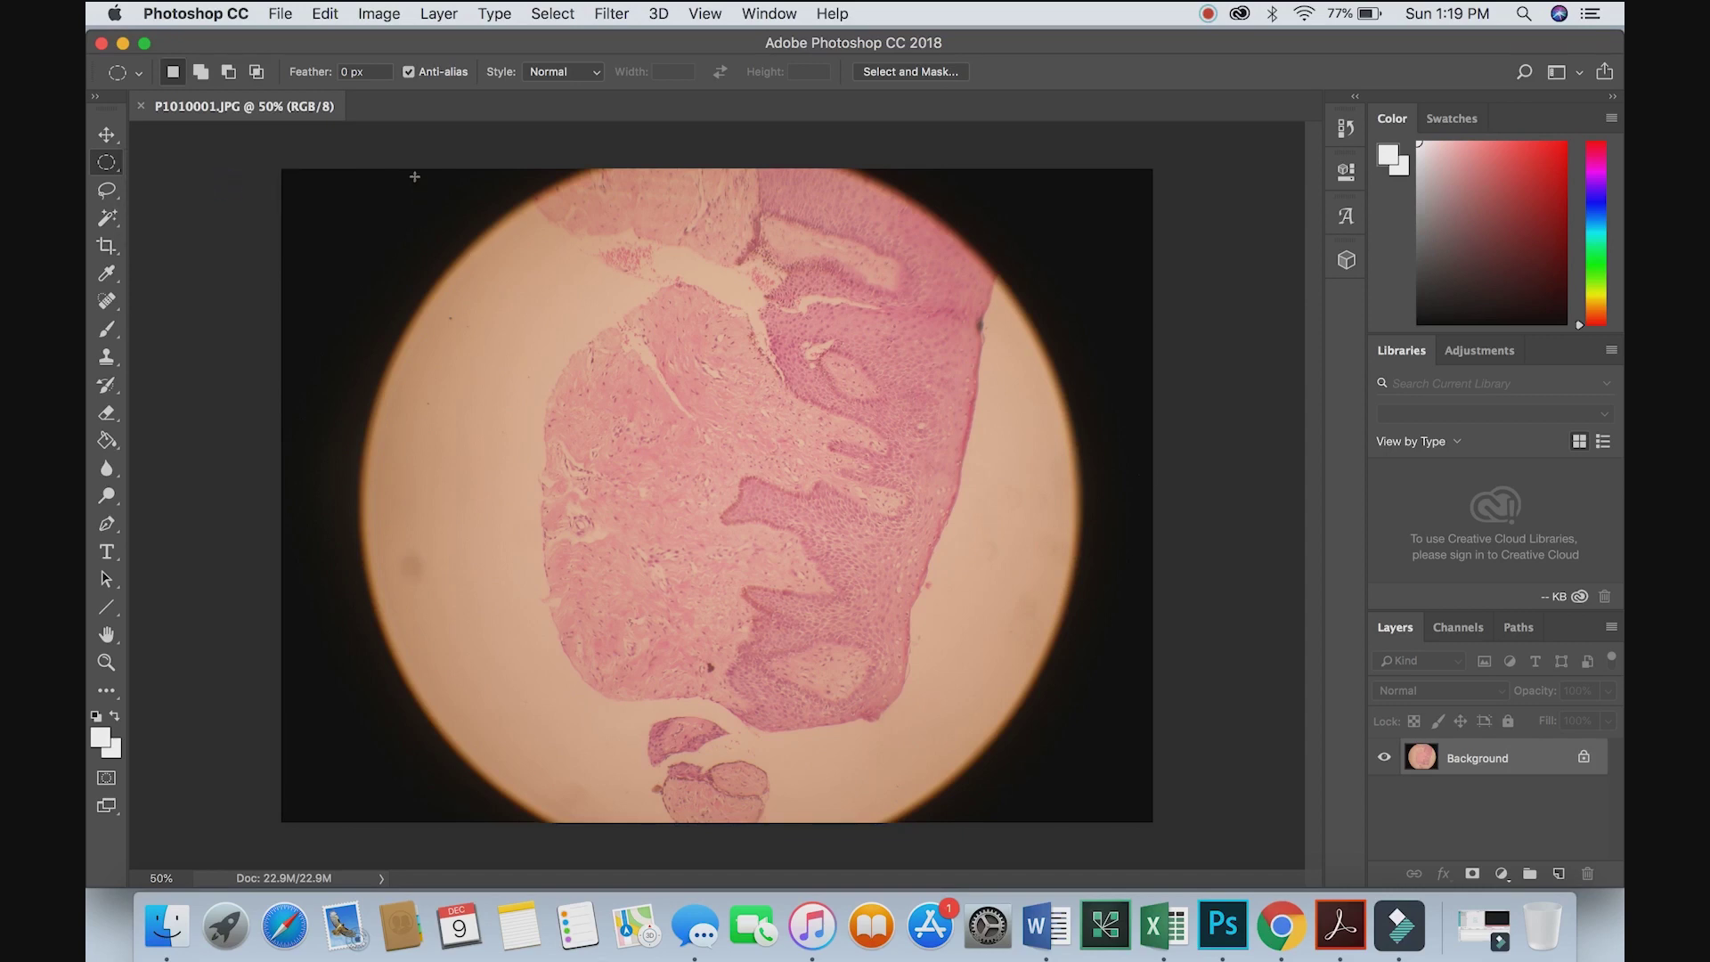
drag(414, 176, 1015, 789)
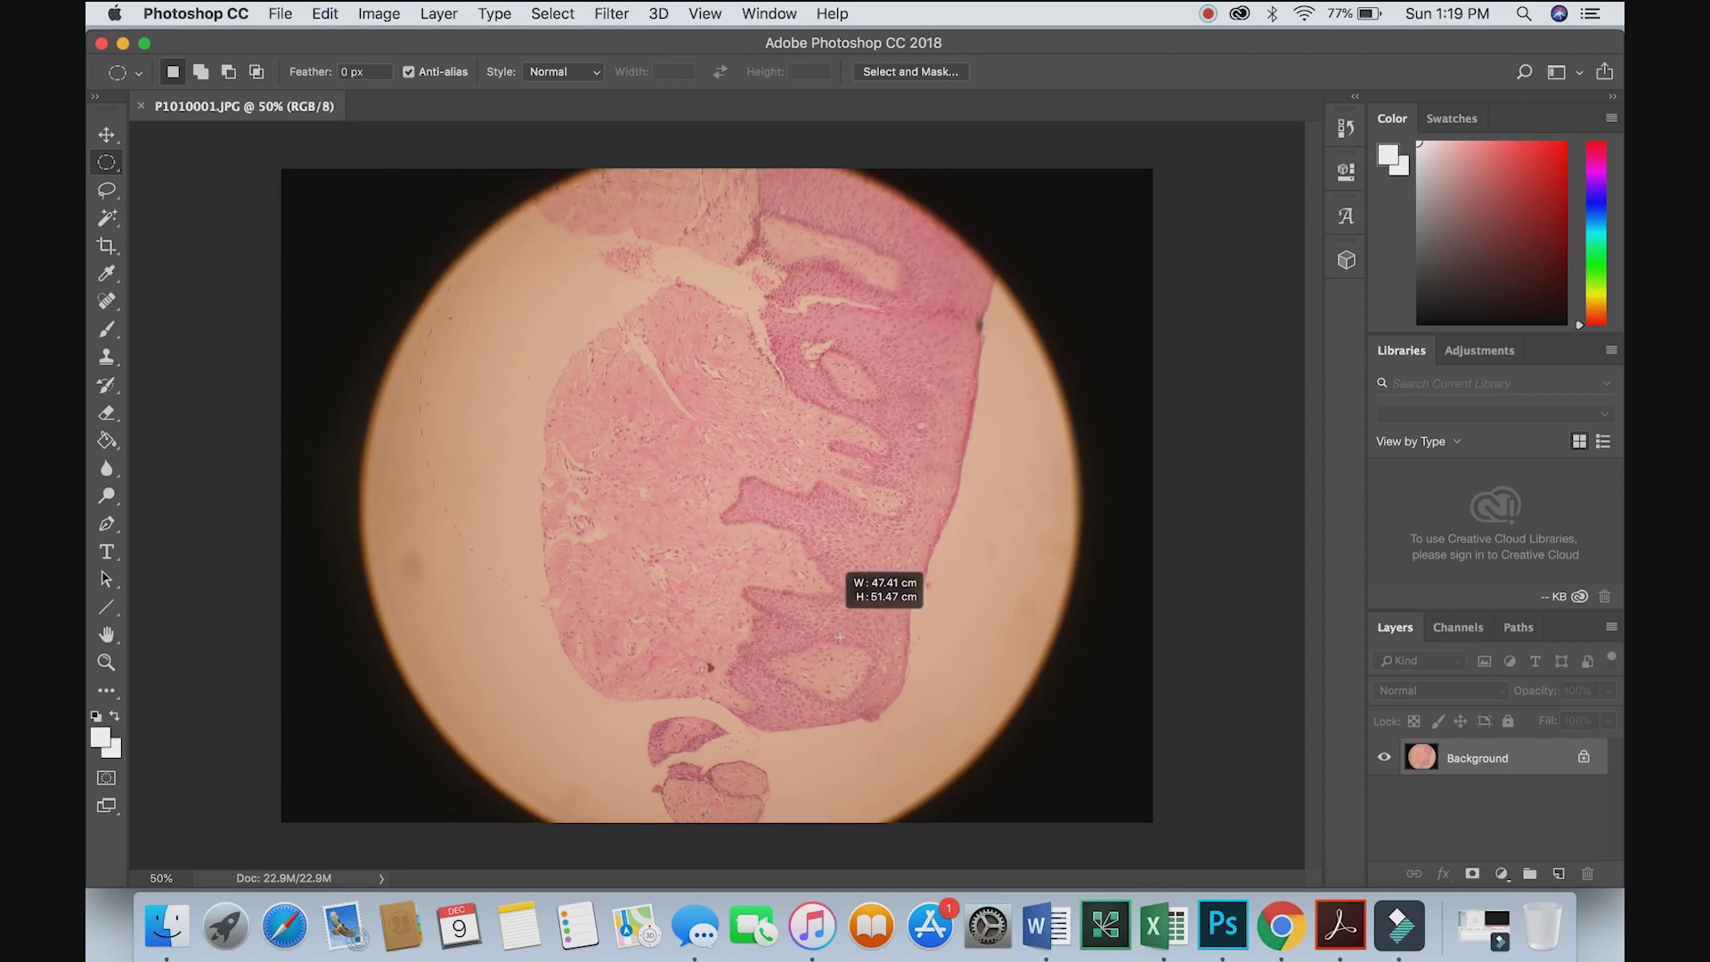
drag(1015, 789, 1040, 814)
Invert the selection, delete the dark border to transparency, re-invert, and Save As
right_click(1037, 448)
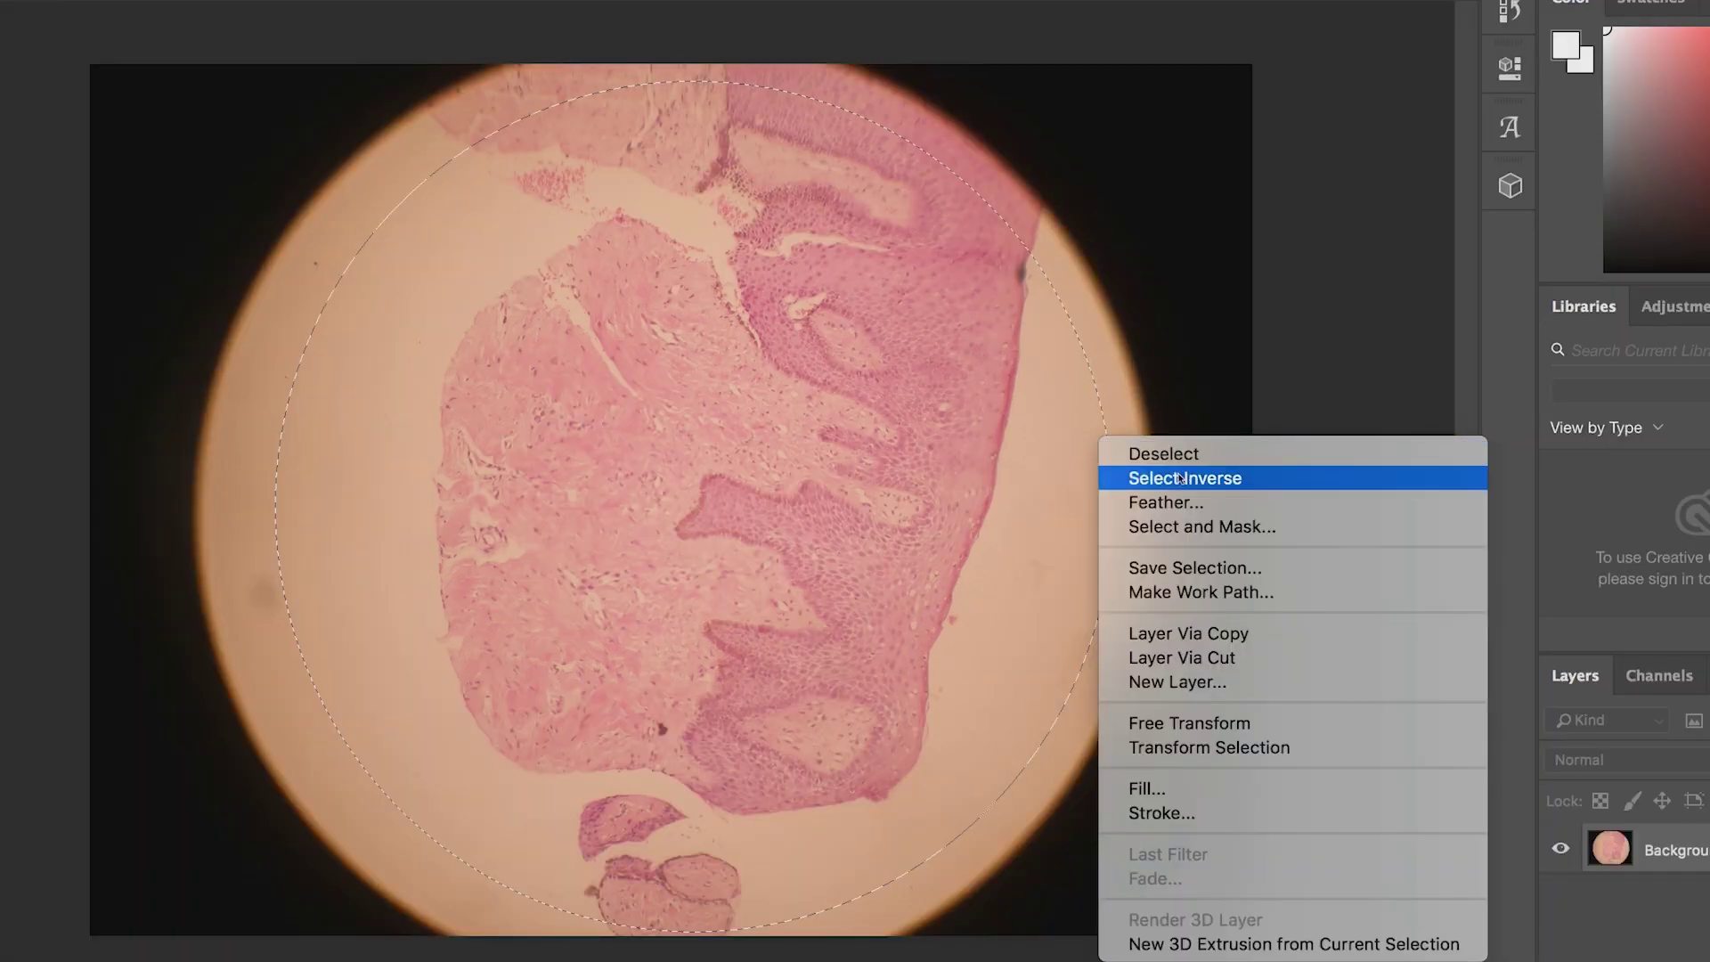
click(1180, 479)
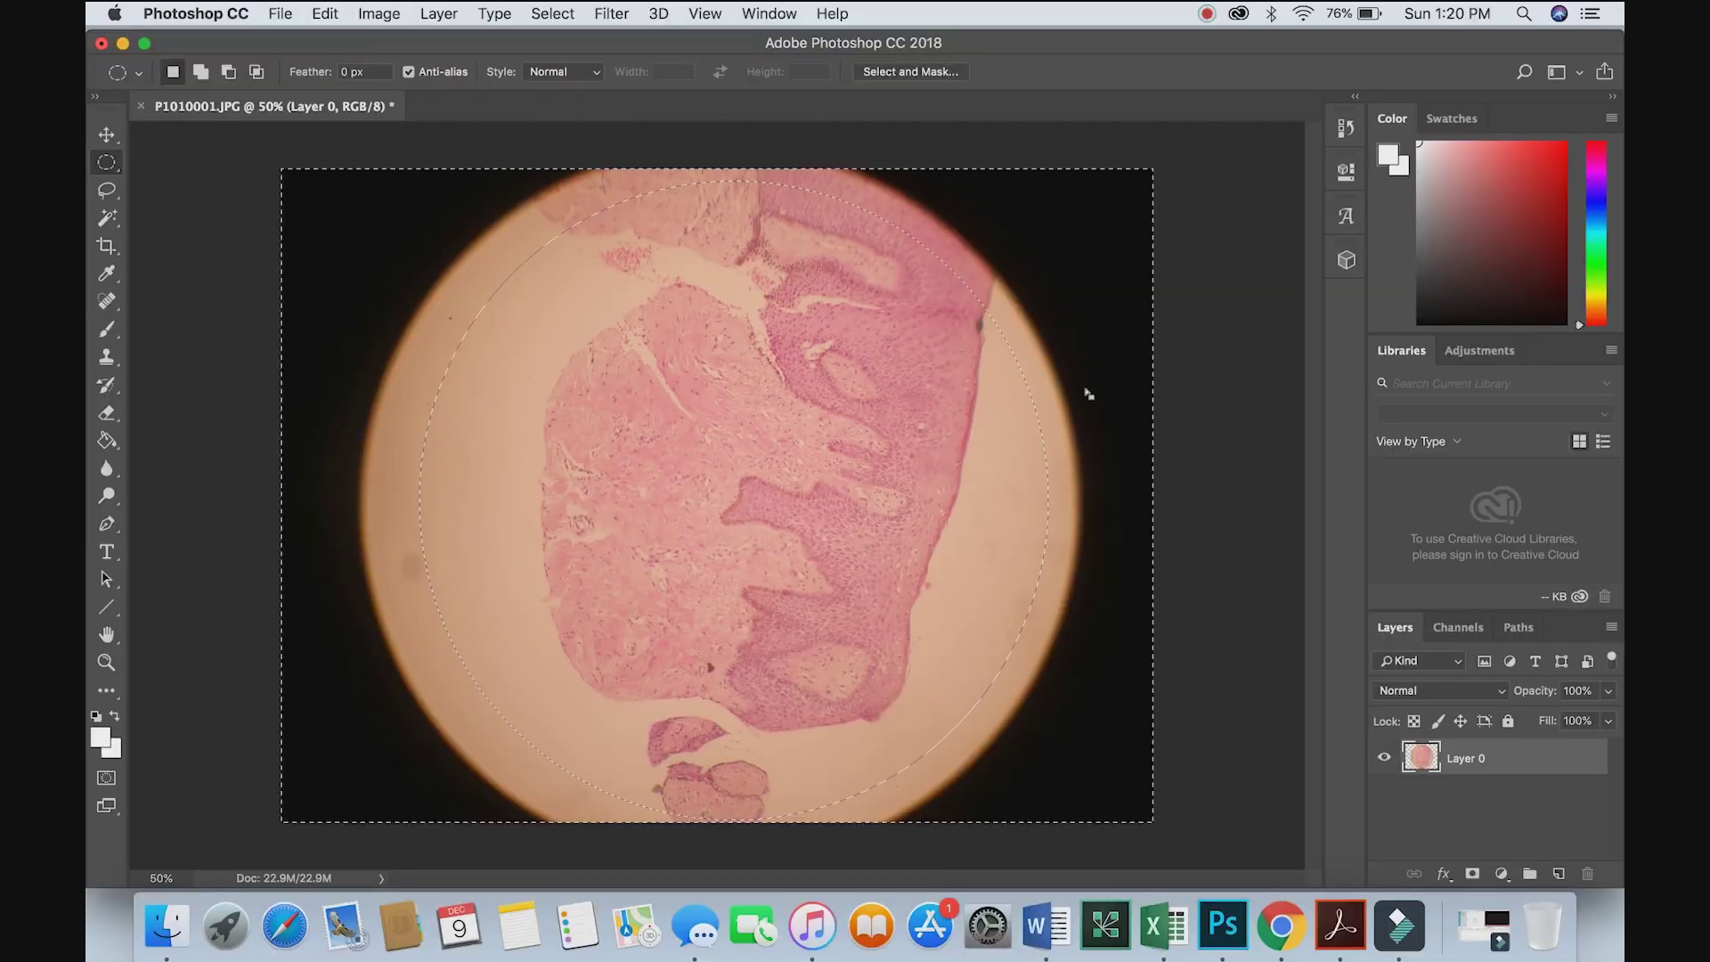
key(Delete)
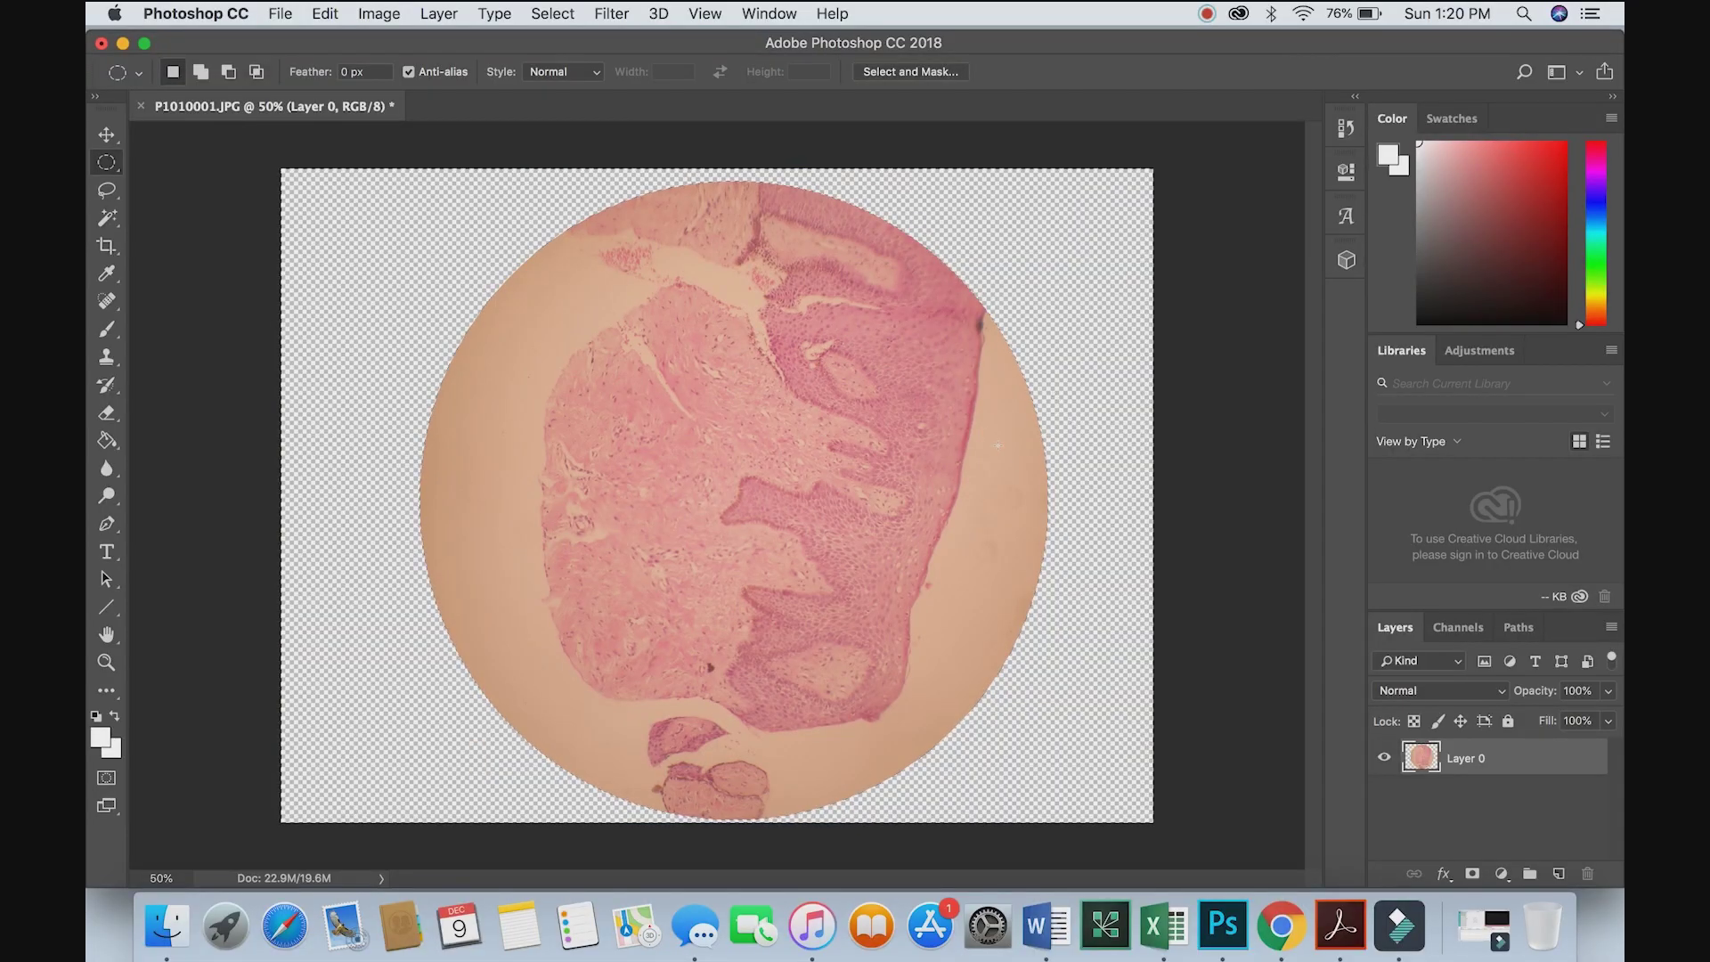
right_click(1001, 451)
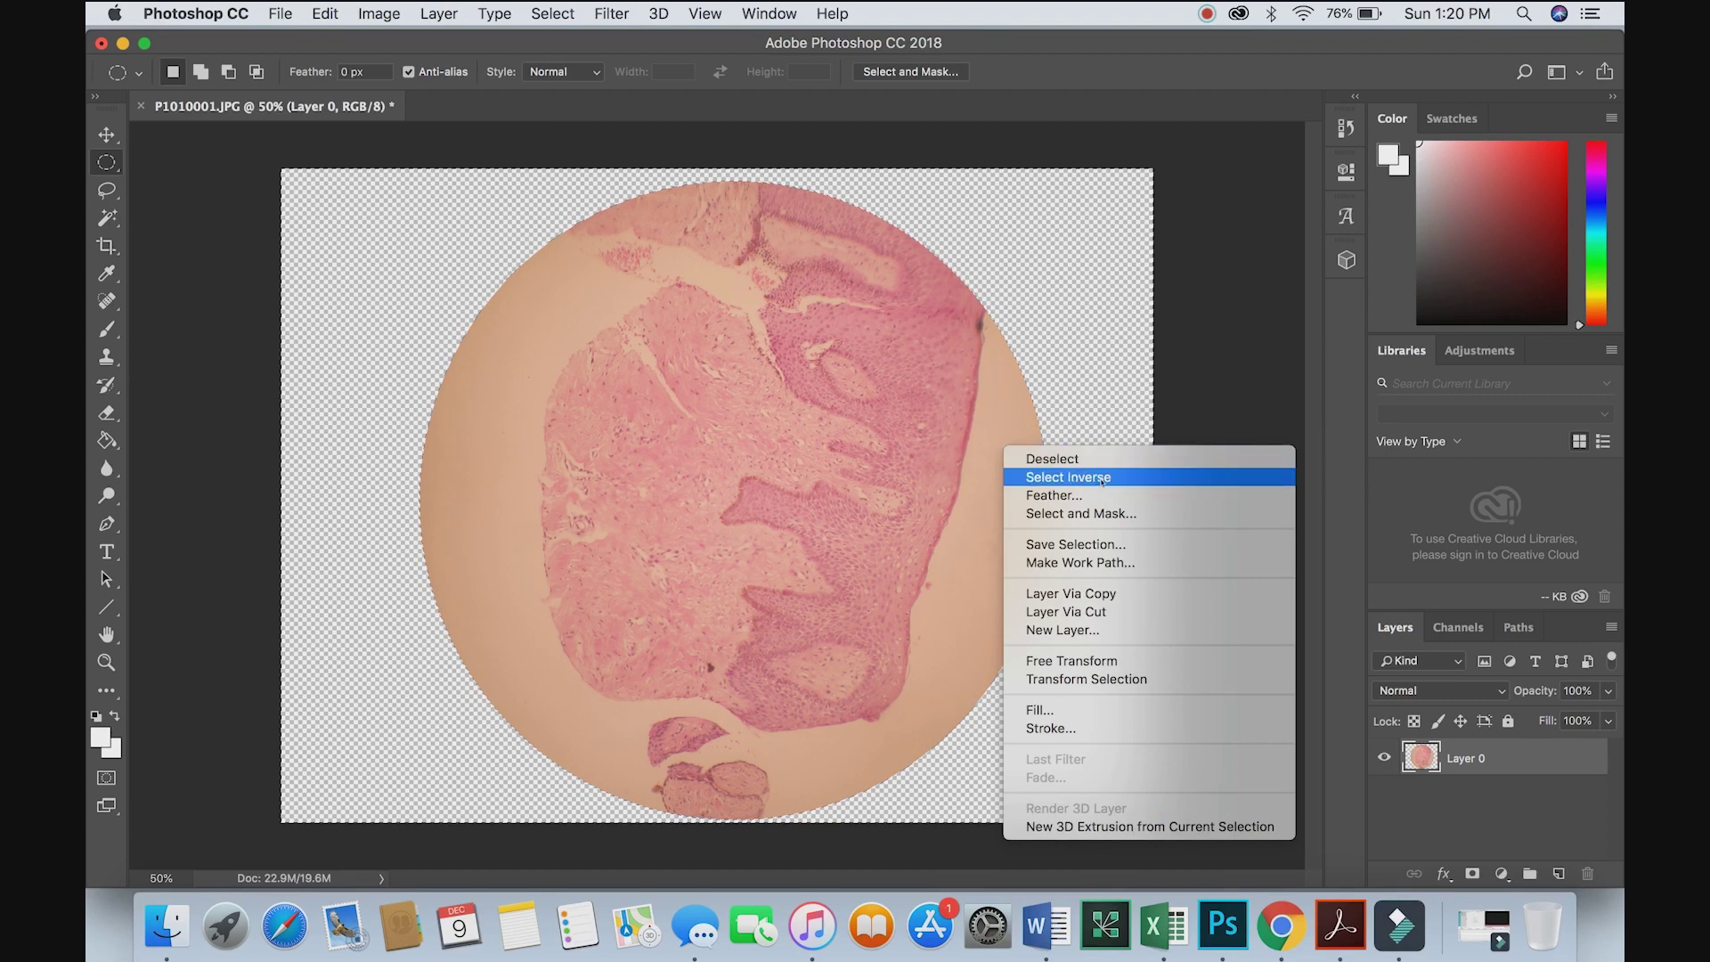
click(1102, 478)
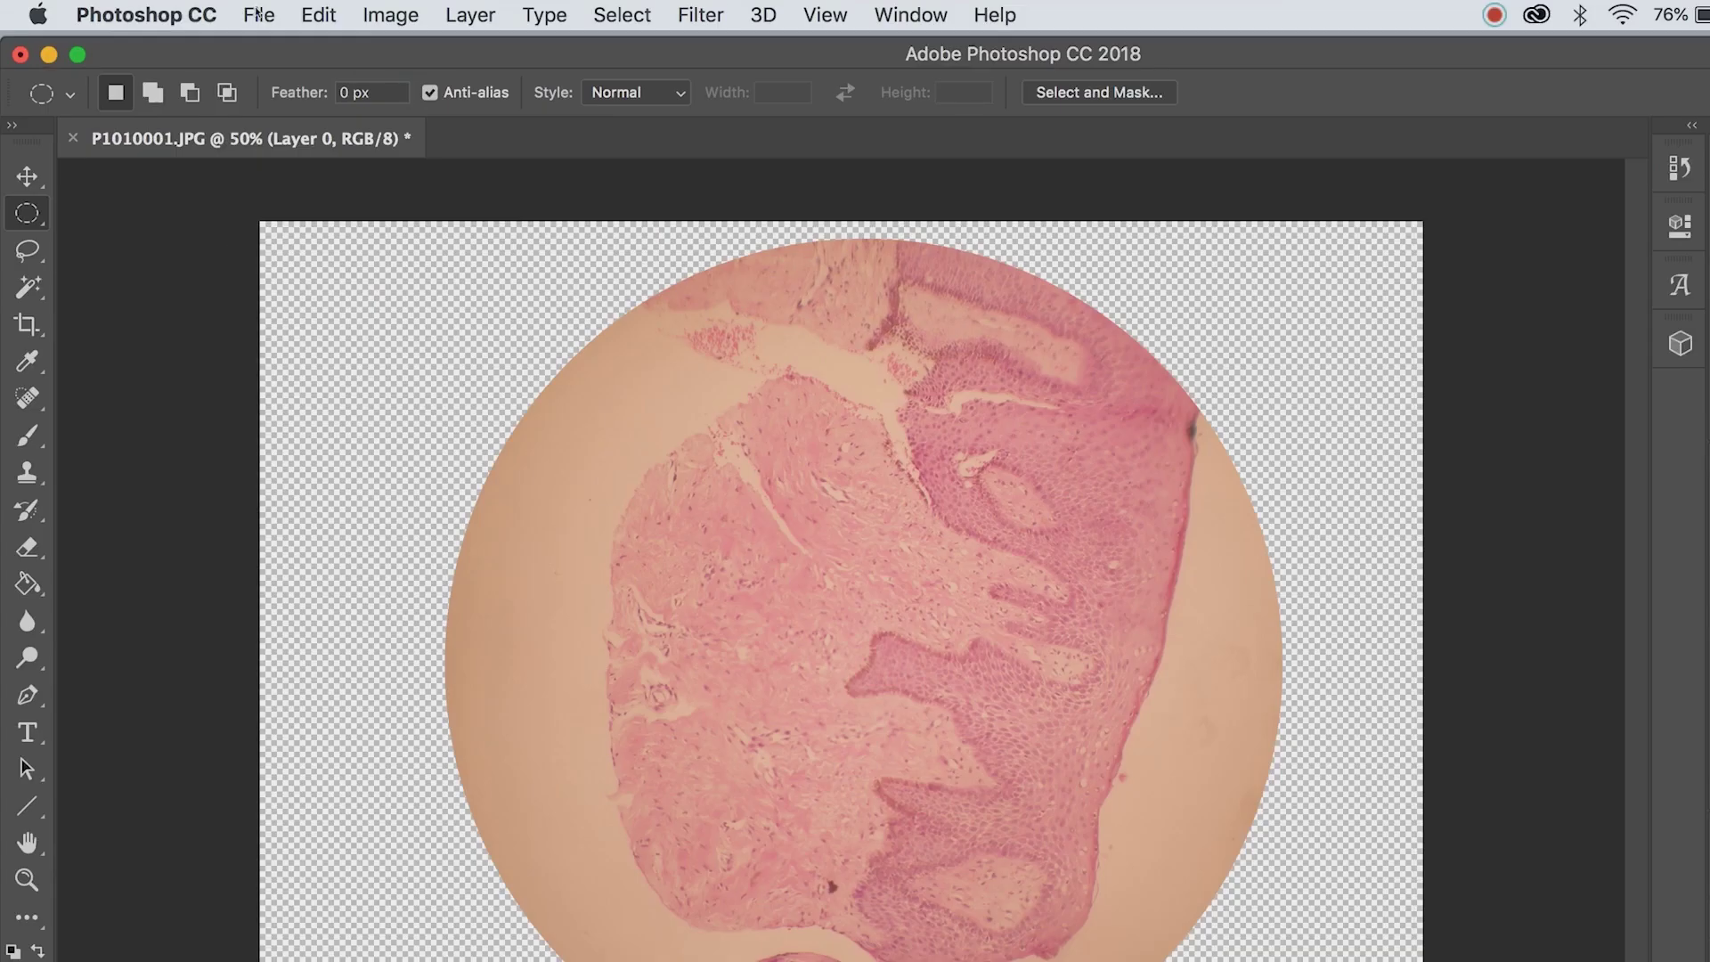
click(279, 13)
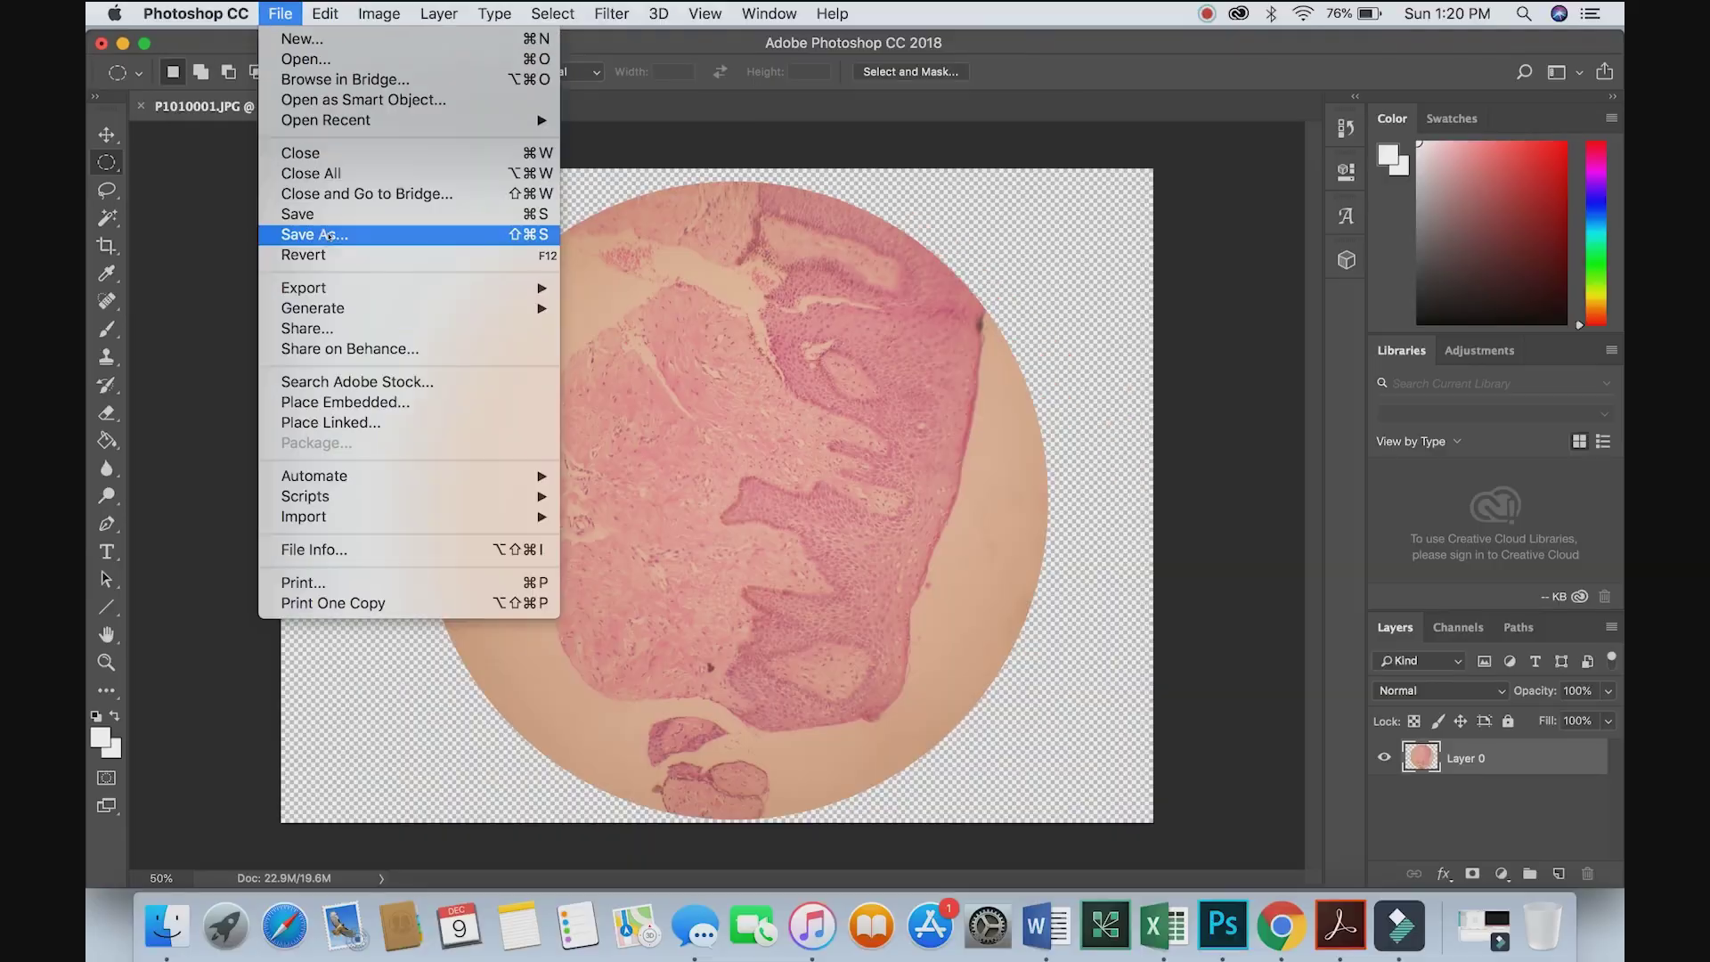
click(305, 309)
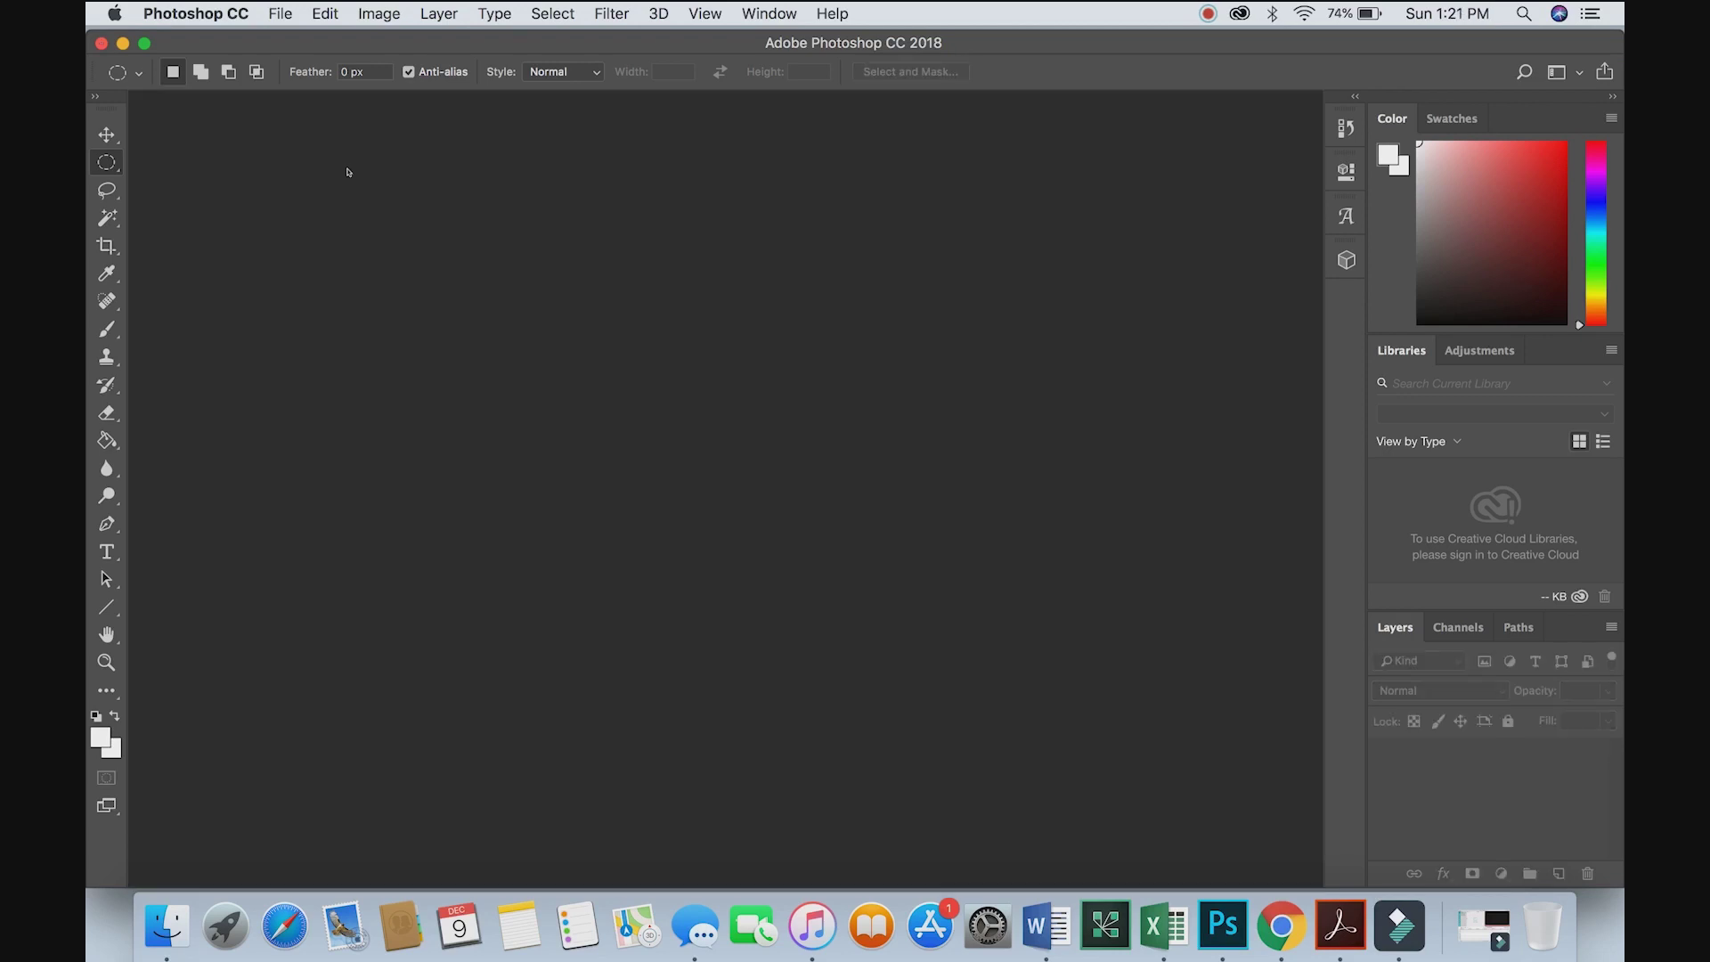
Open P1010002.JPG from the original photos folder
click(283, 15)
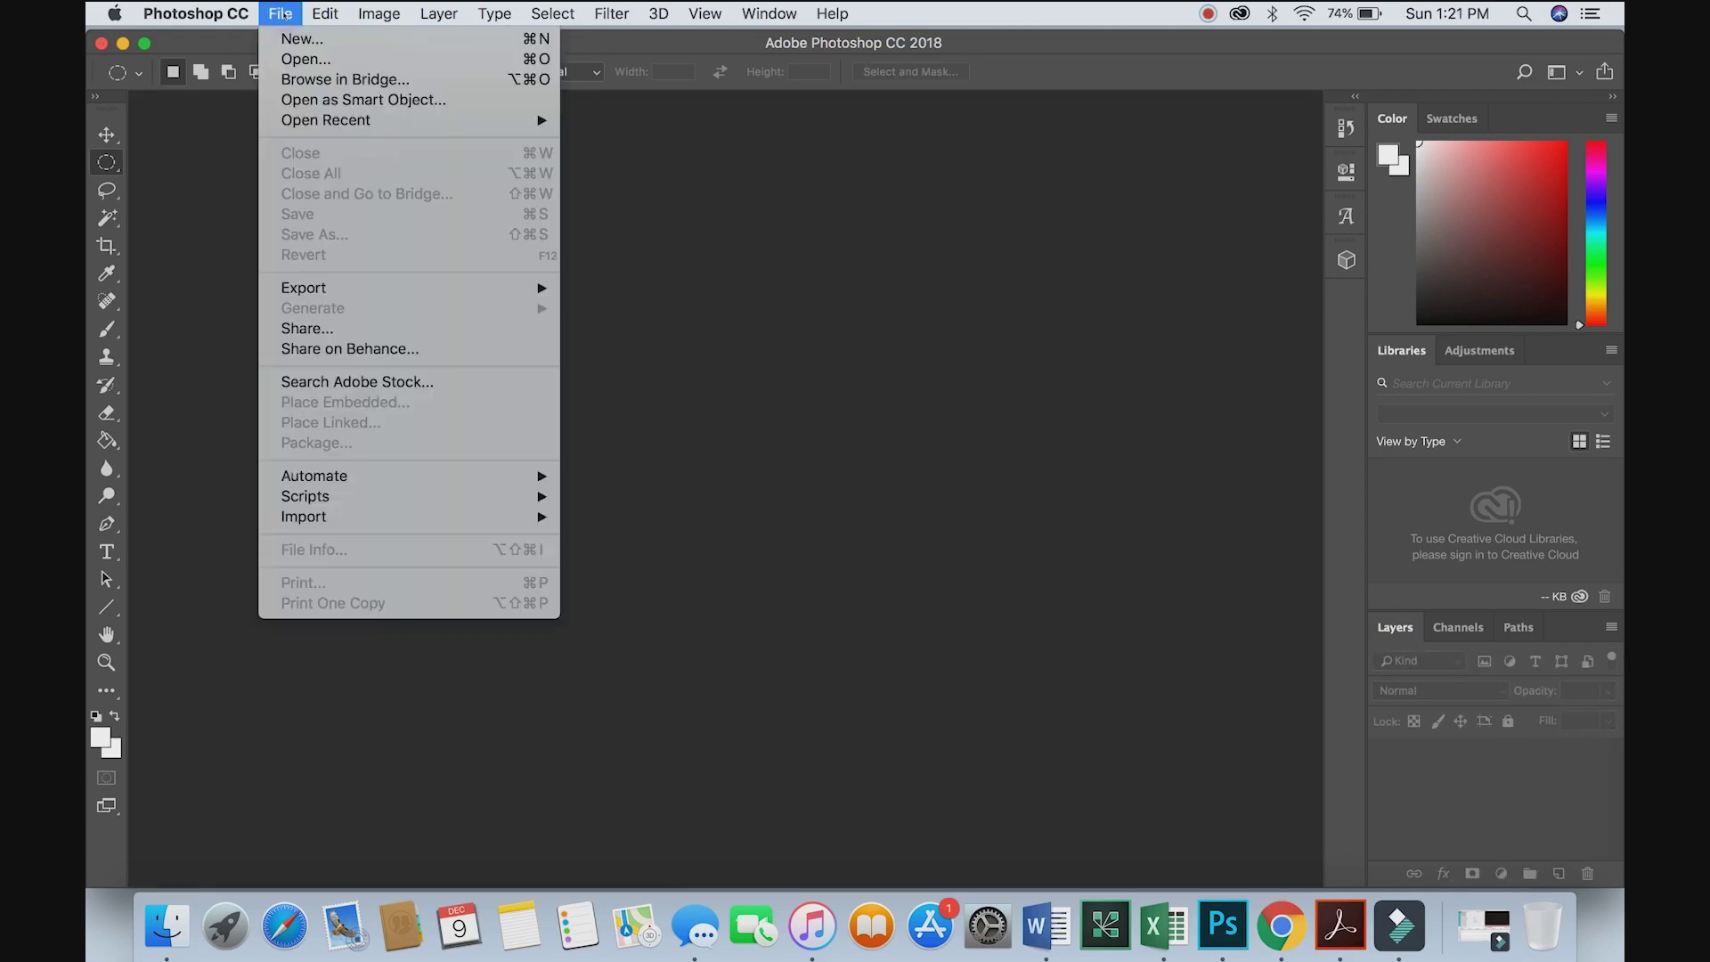
click(294, 57)
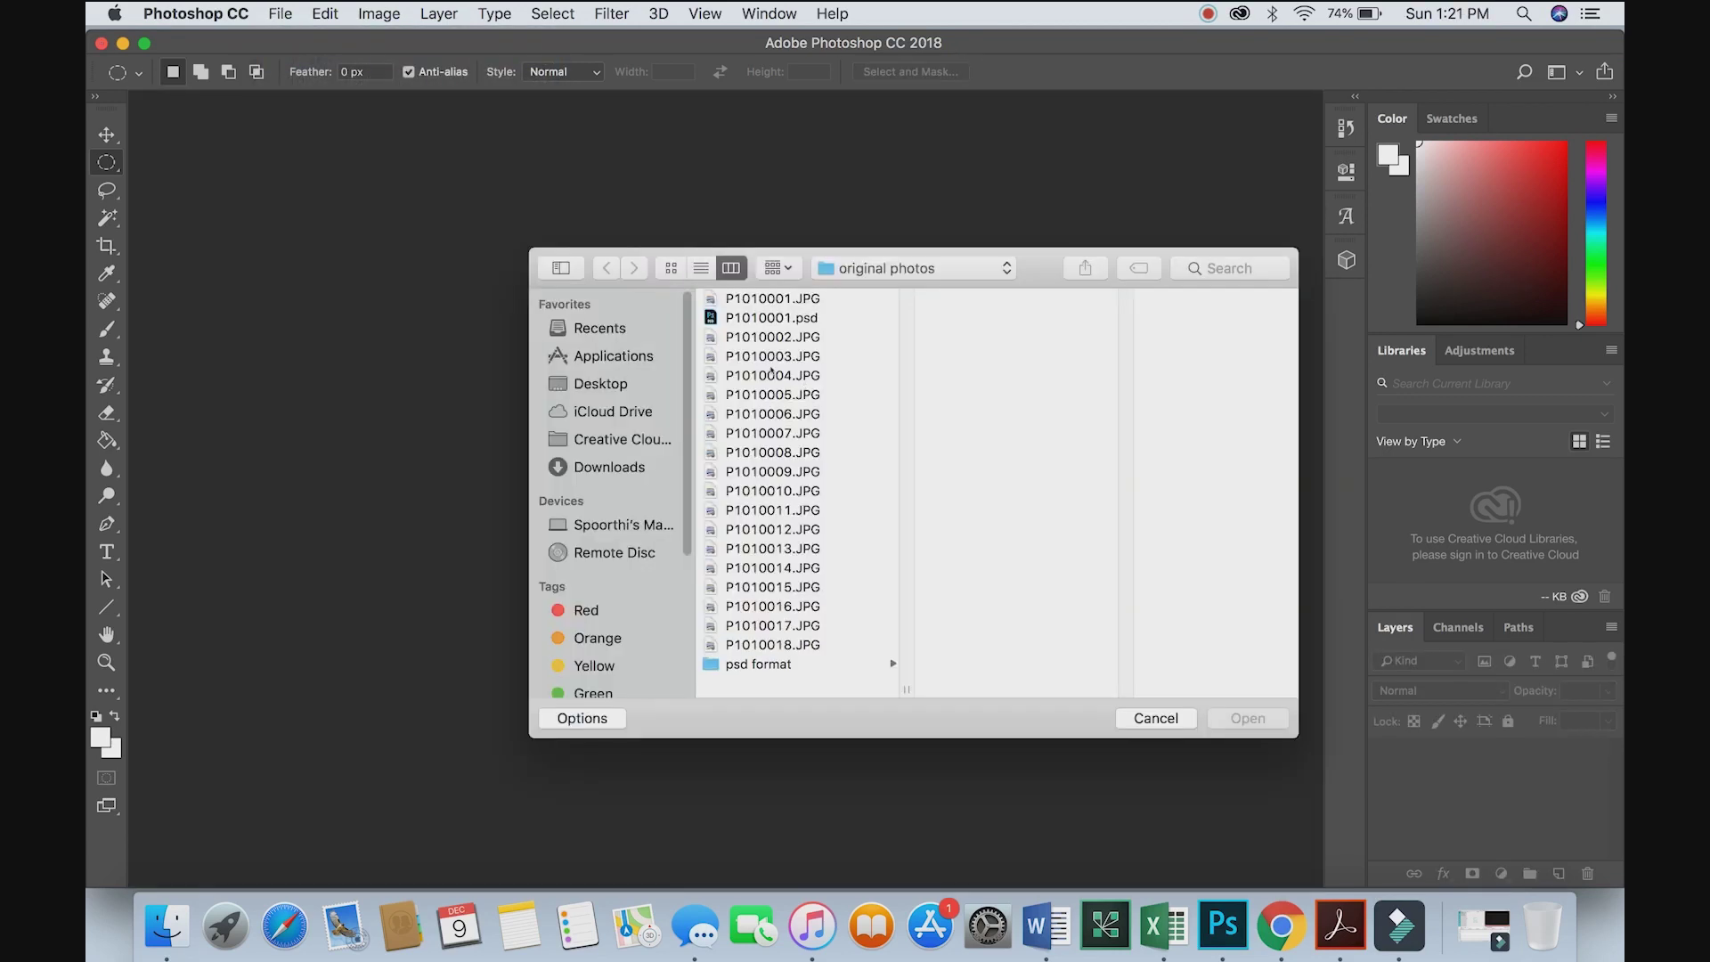
click(774, 336)
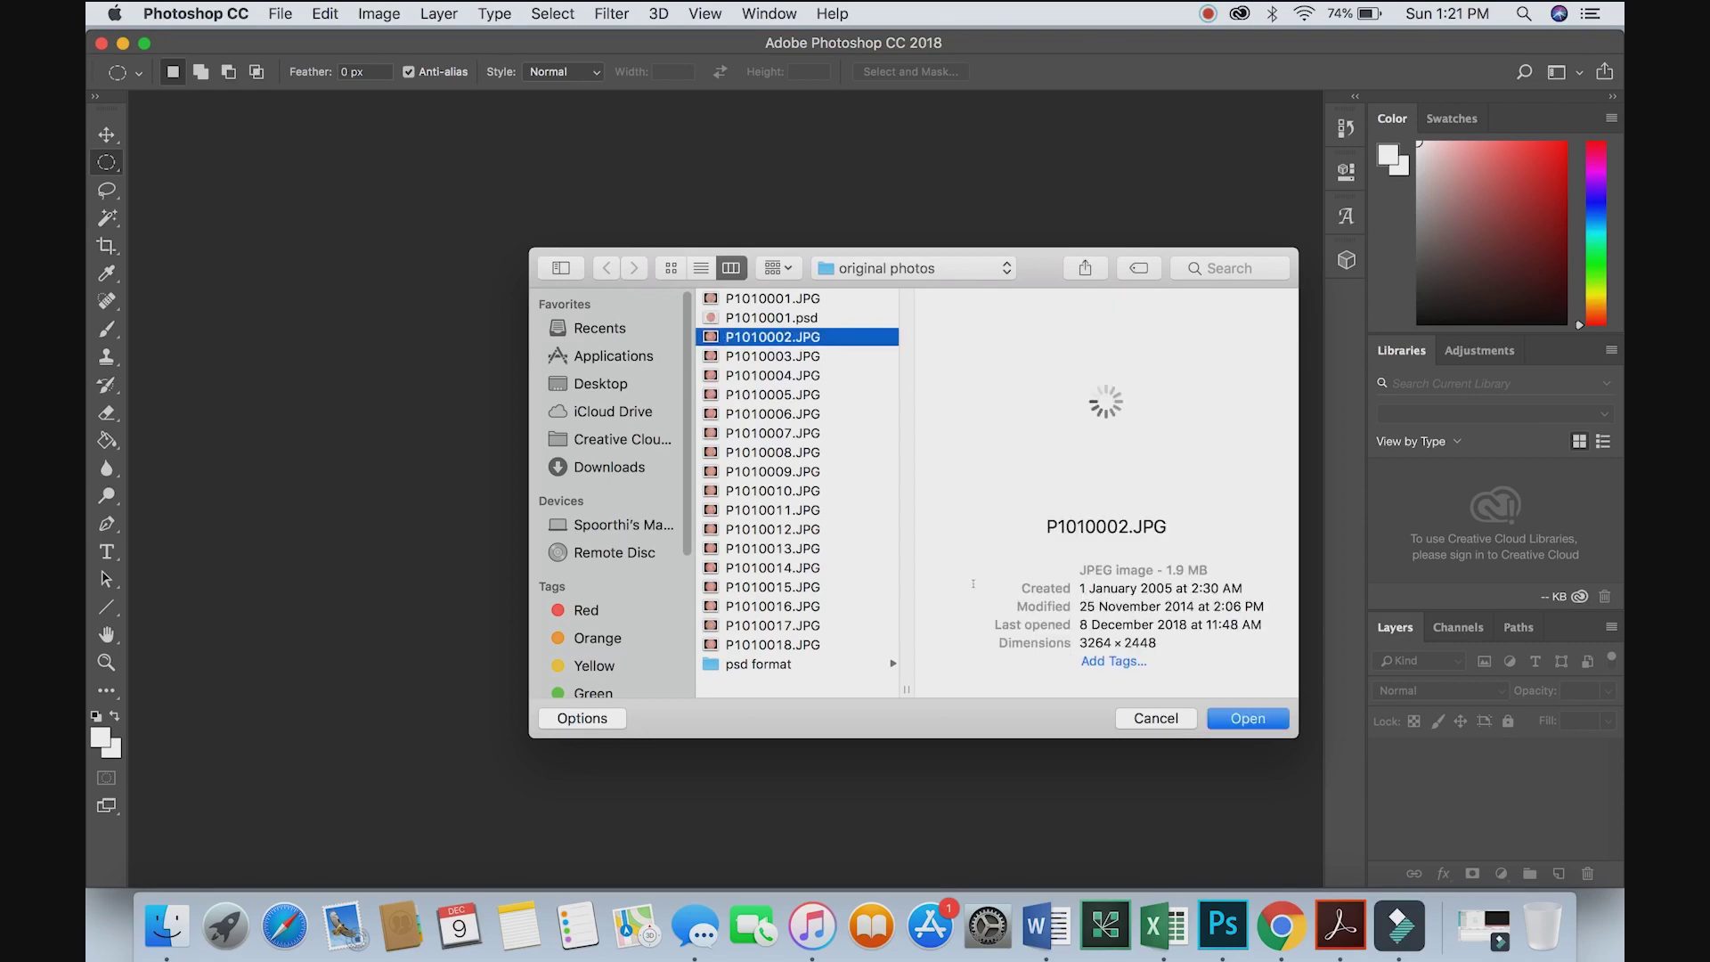
click(1278, 725)
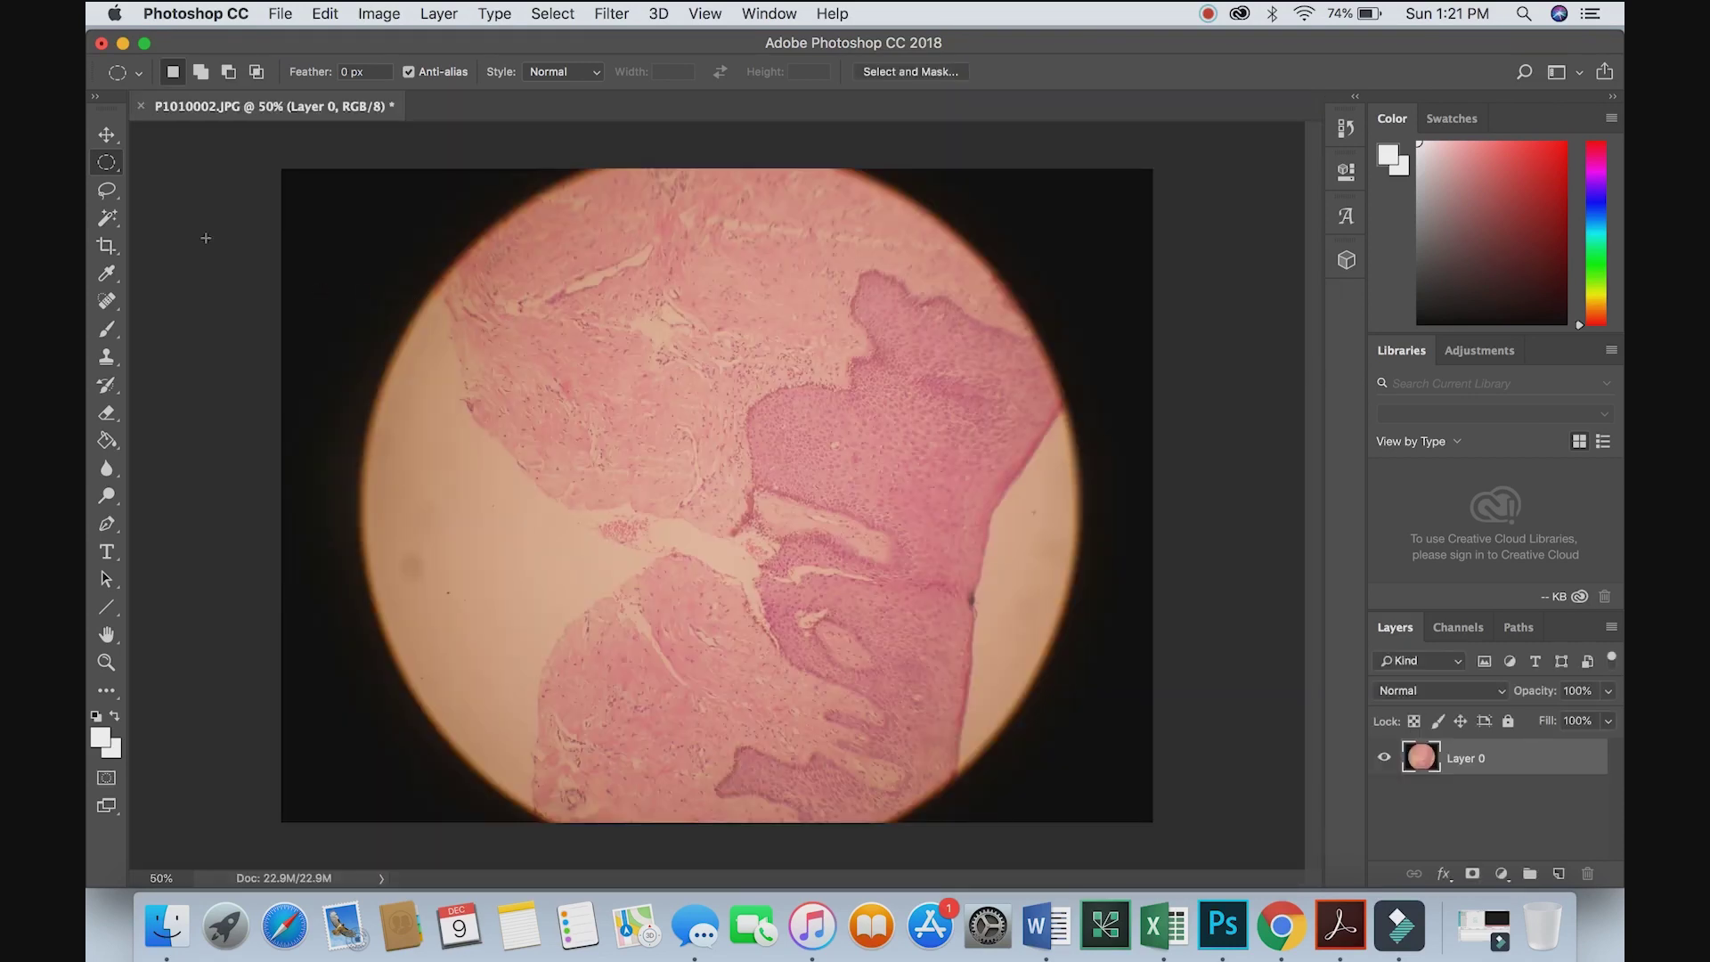
Select the circular field elliptically, invert, delete the dark border, and deselect
right_click(110, 163)
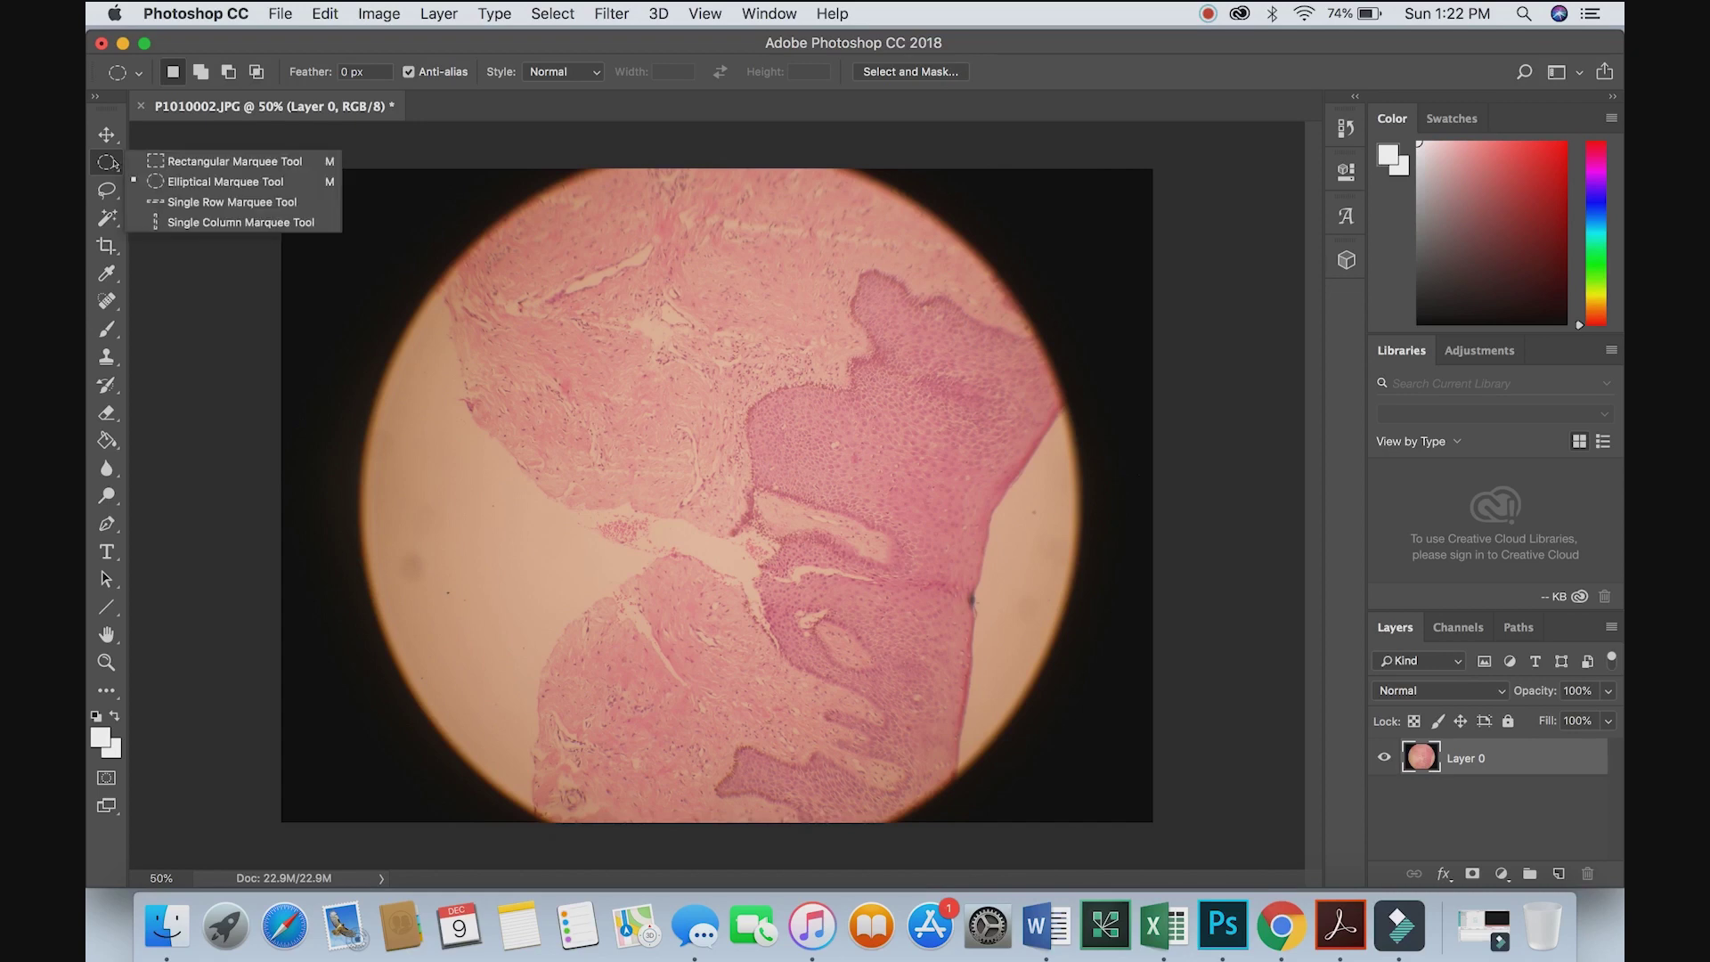
click(210, 181)
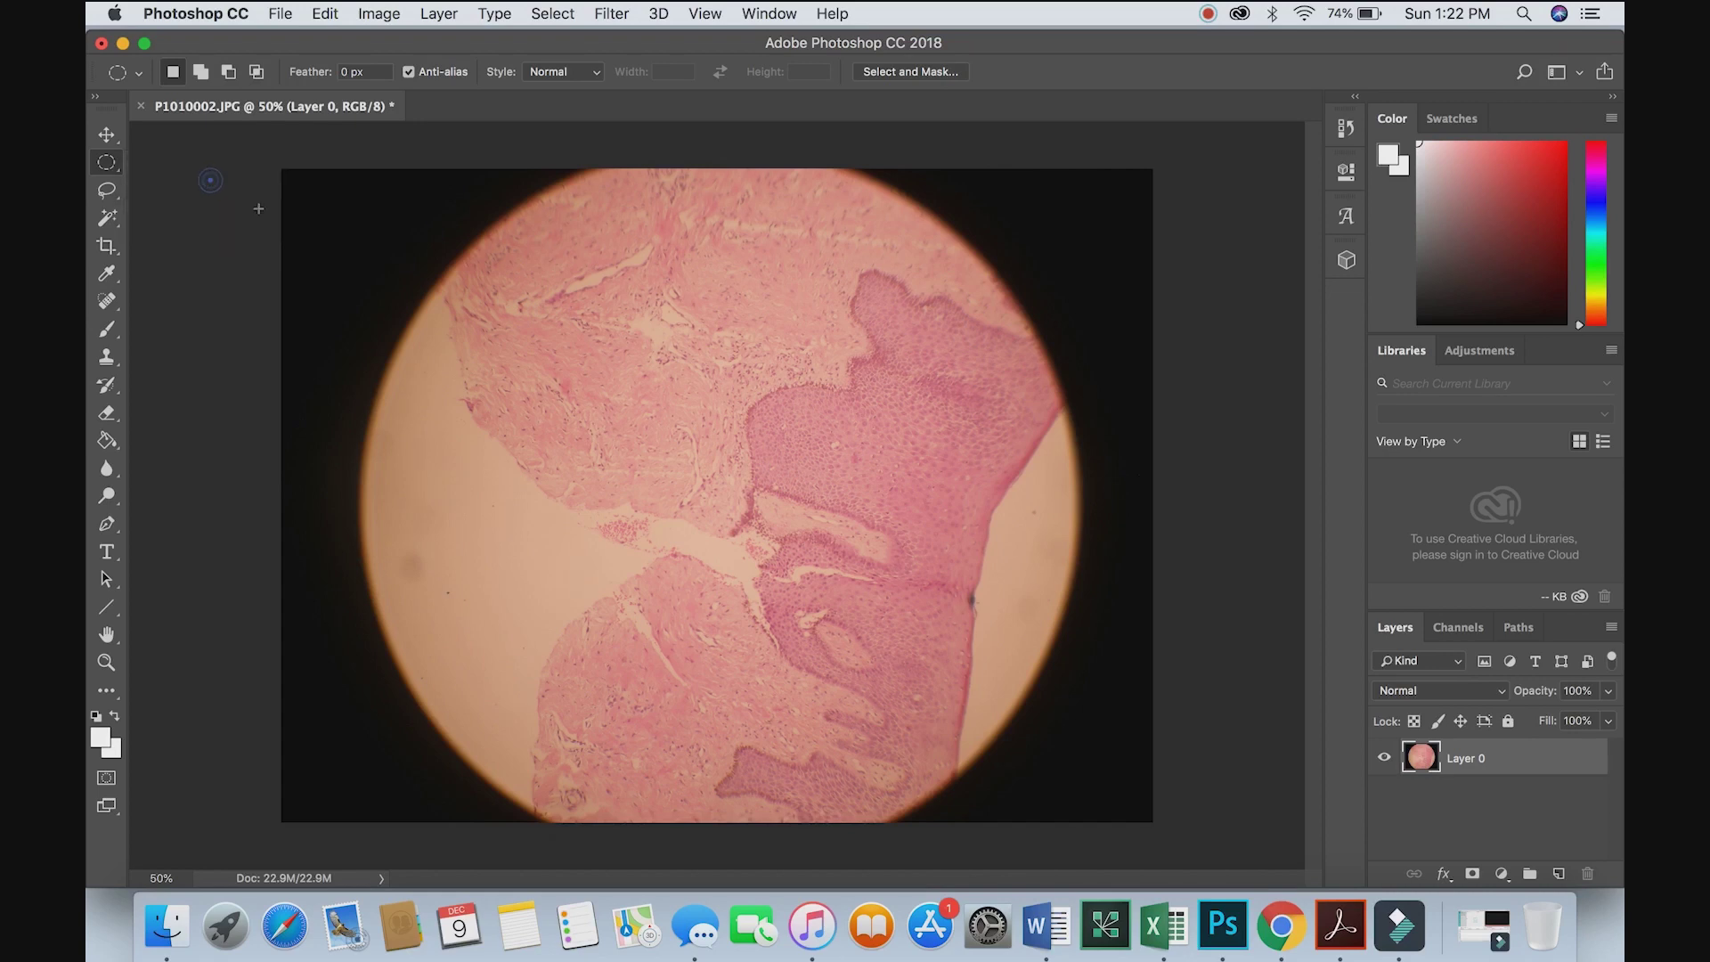
drag(421, 195, 1041, 812)
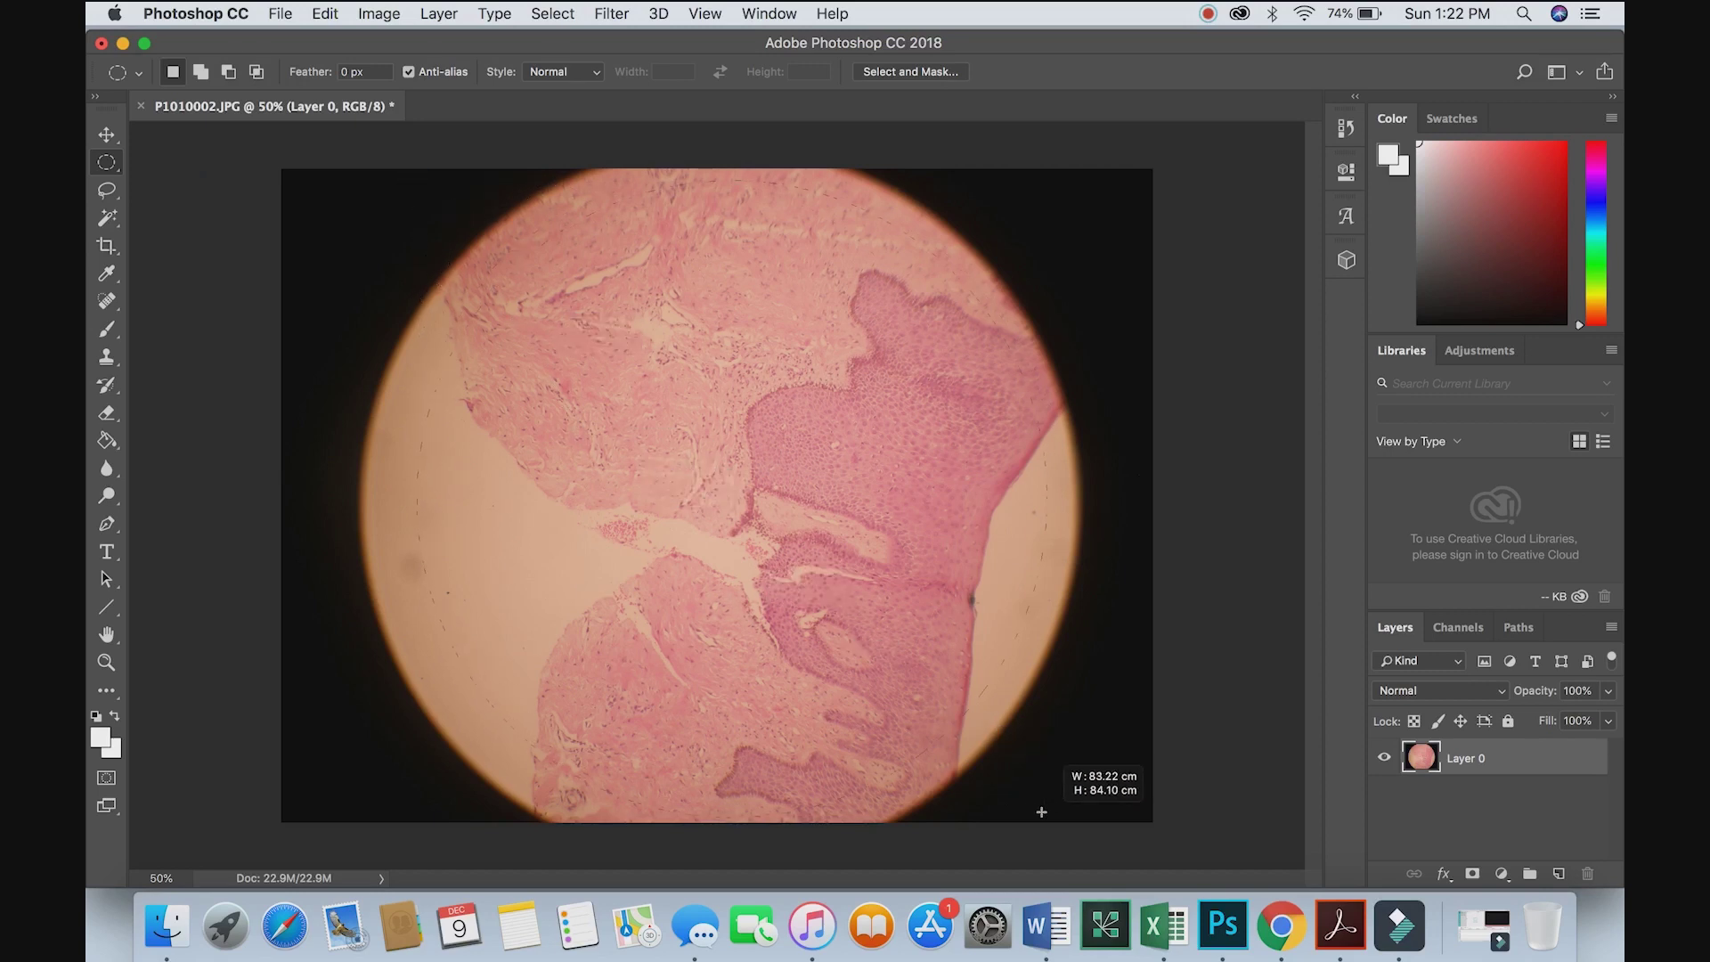
right_click(868, 524)
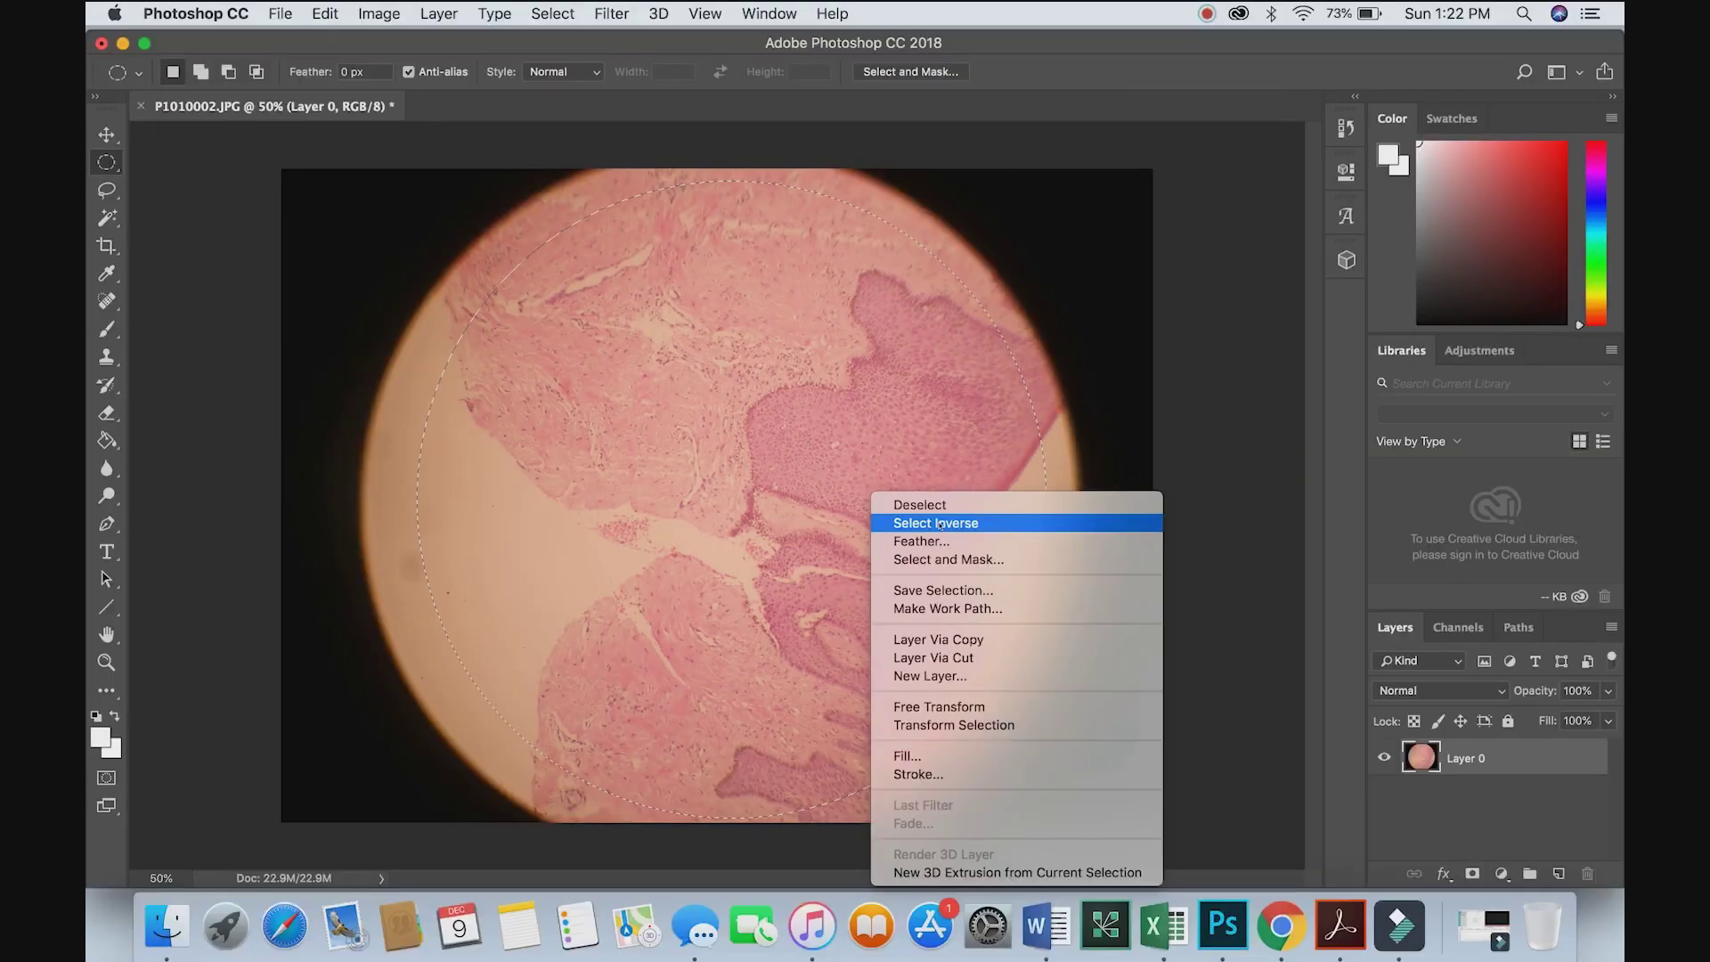
click(941, 524)
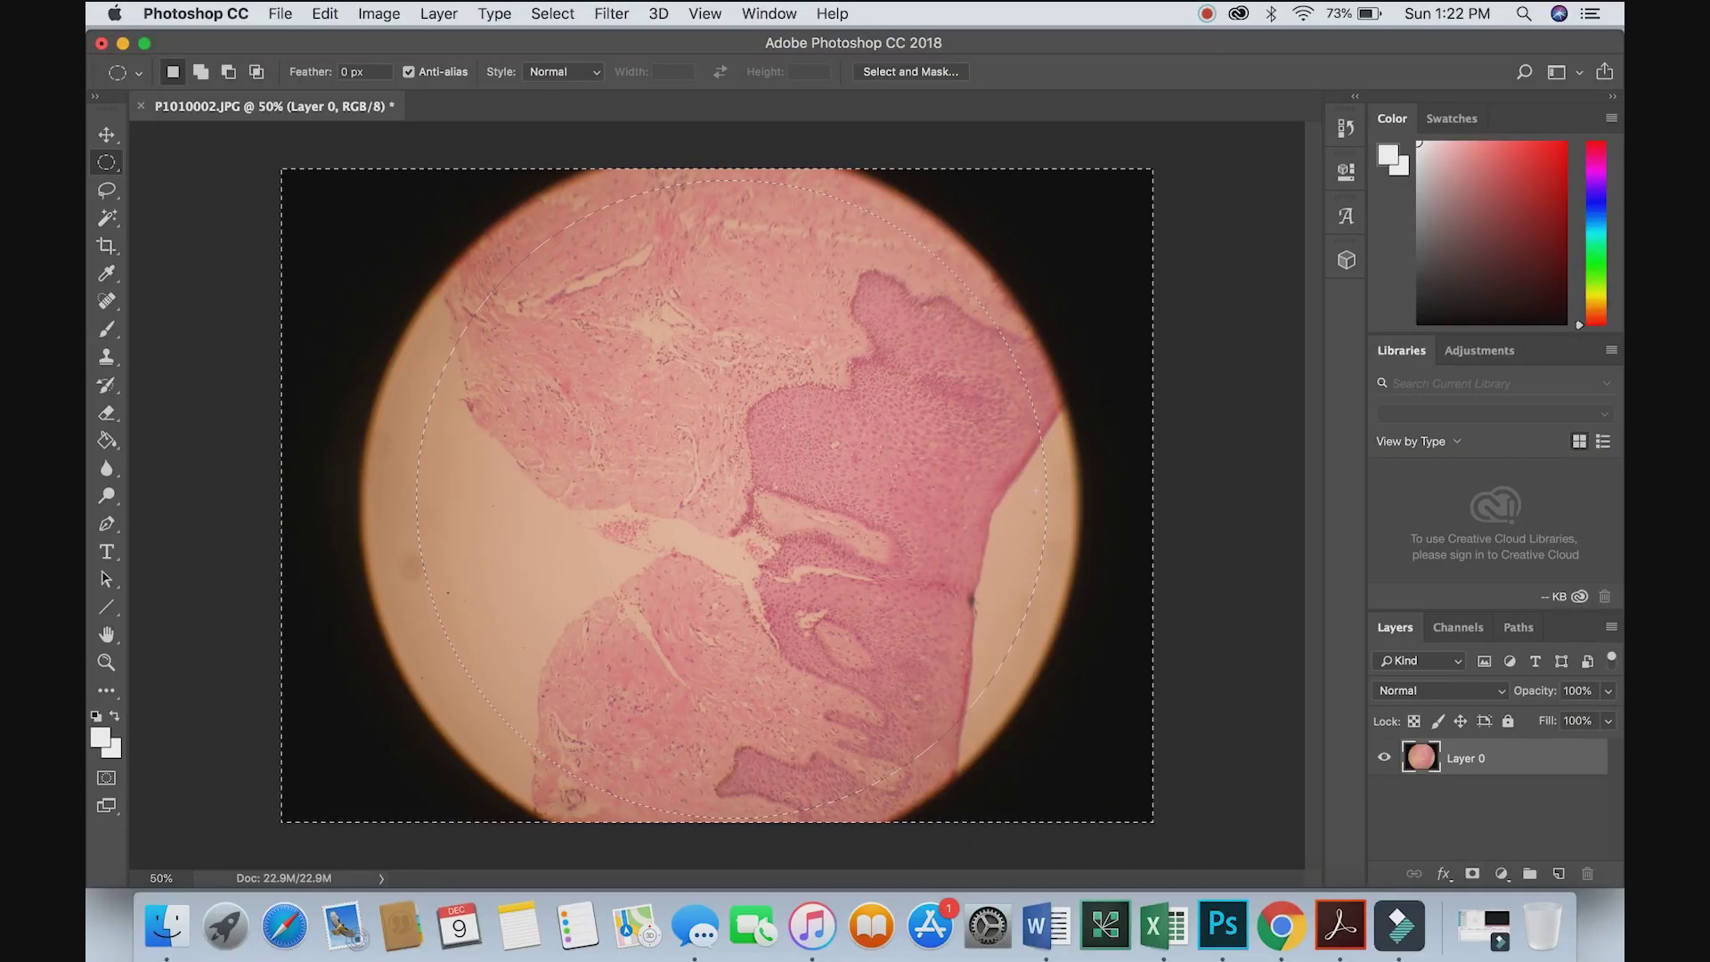
key(Delete)
key(ctrl+d)
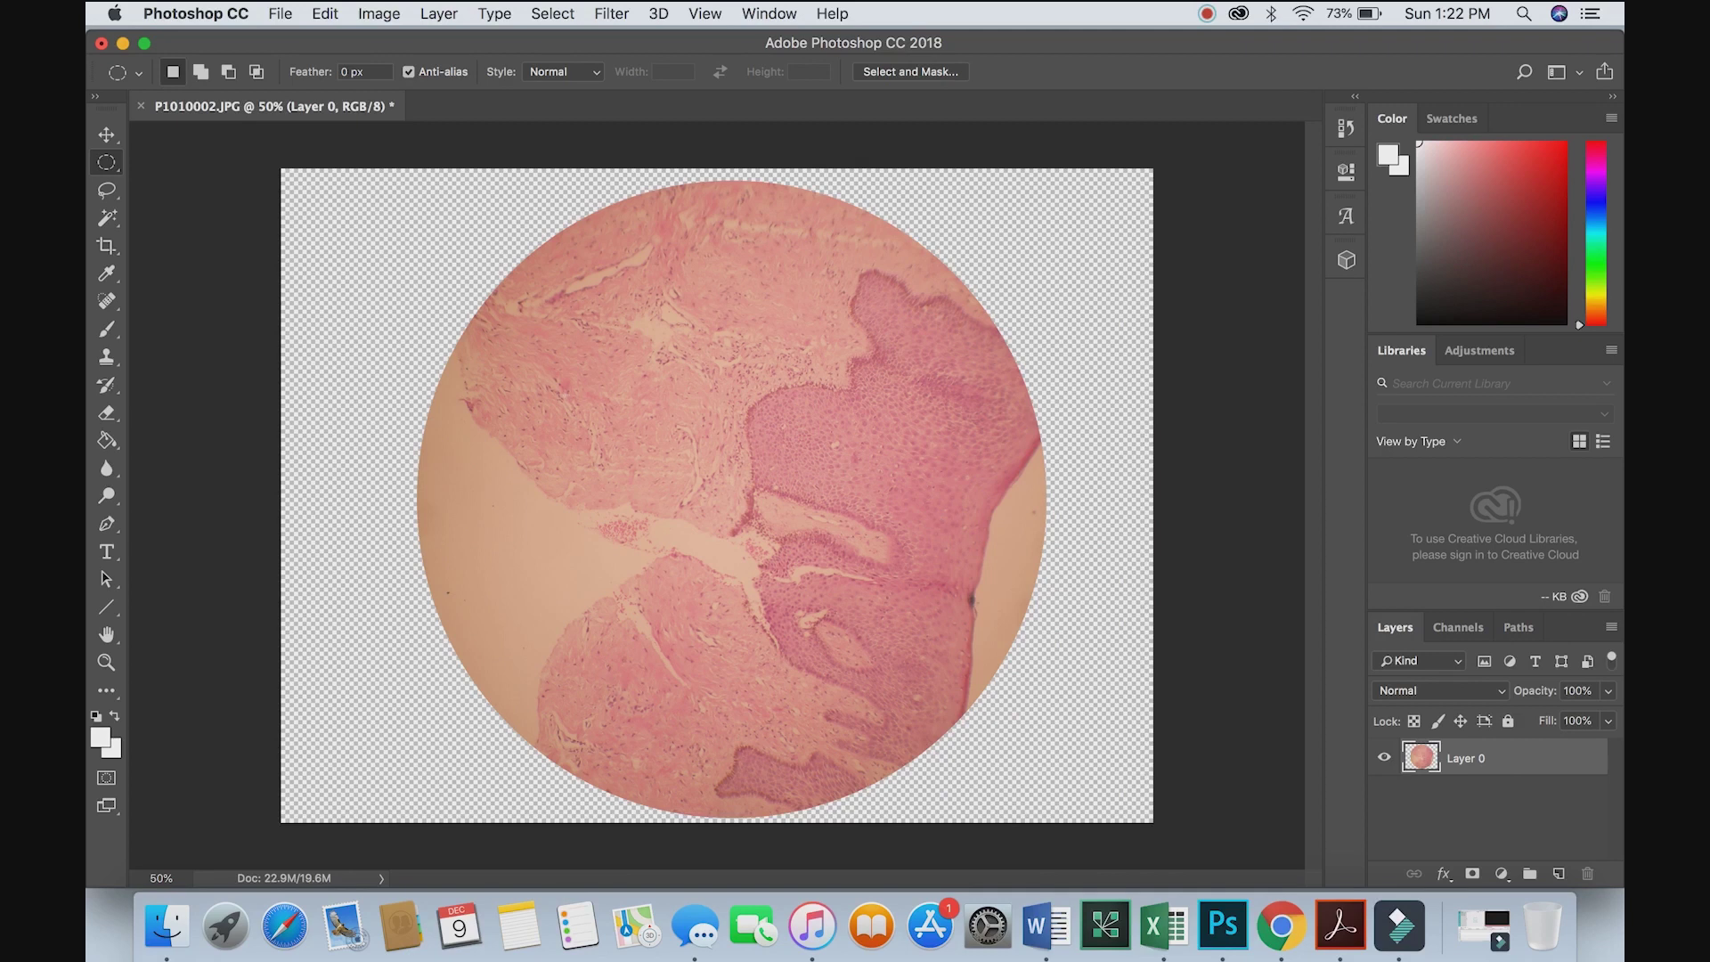
Save the image as P1010002.psd, close it, and minimize Photoshop
click(279, 14)
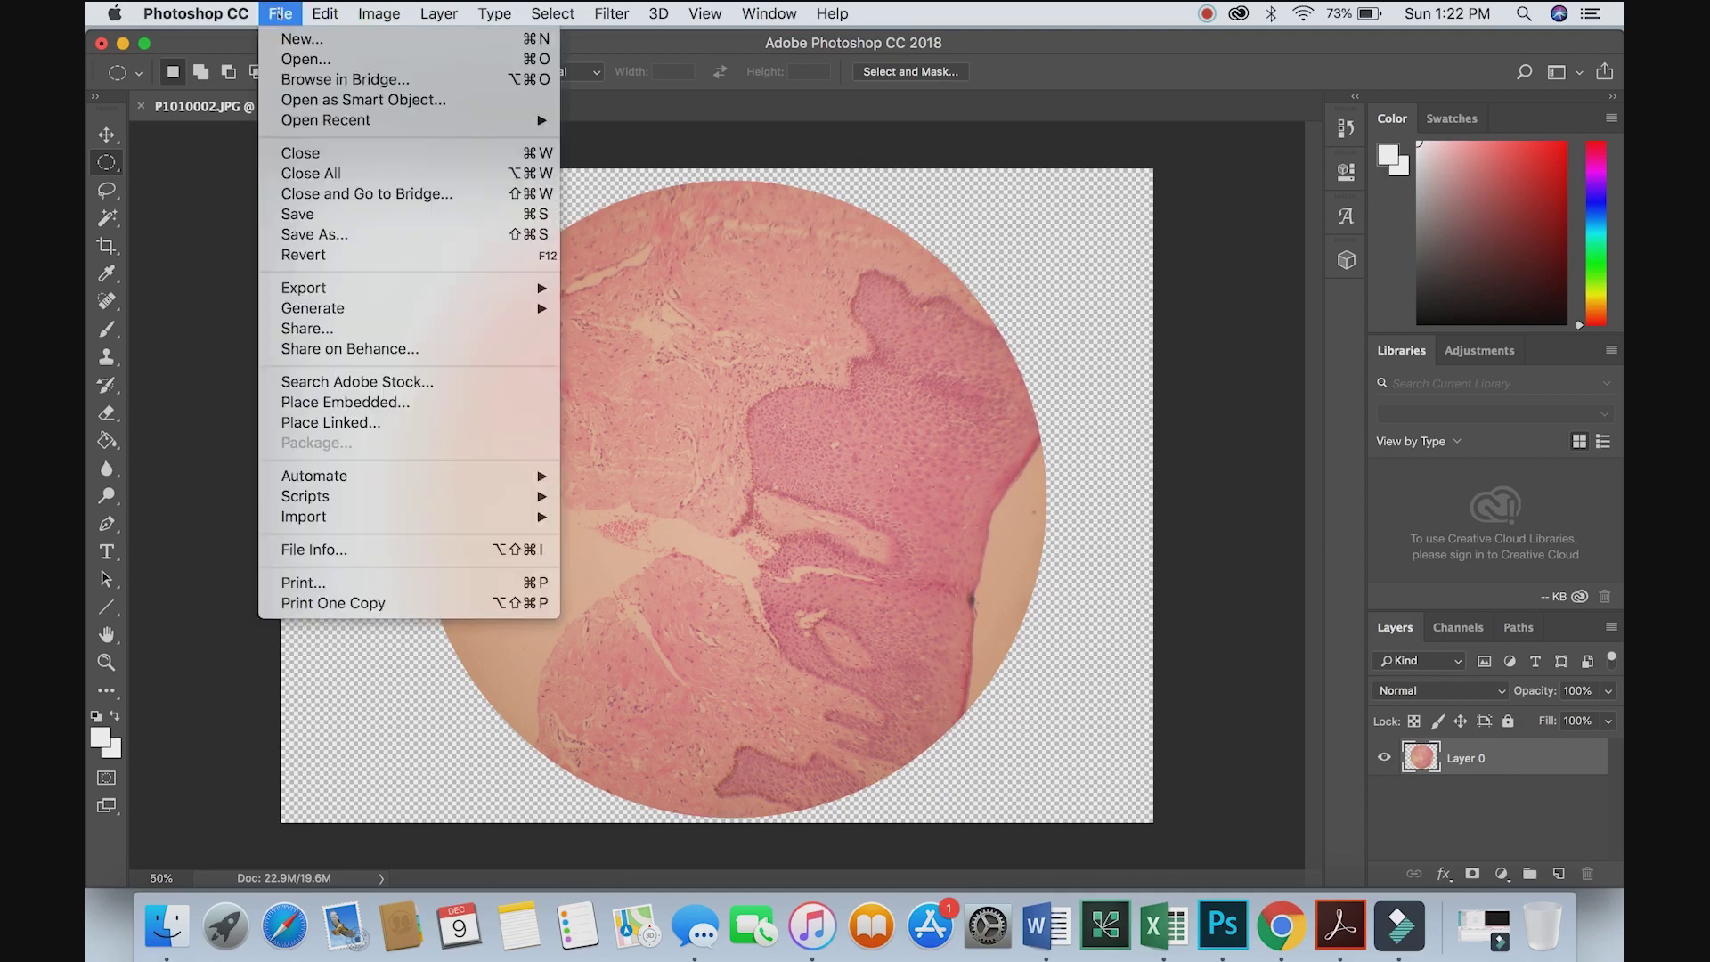
click(323, 235)
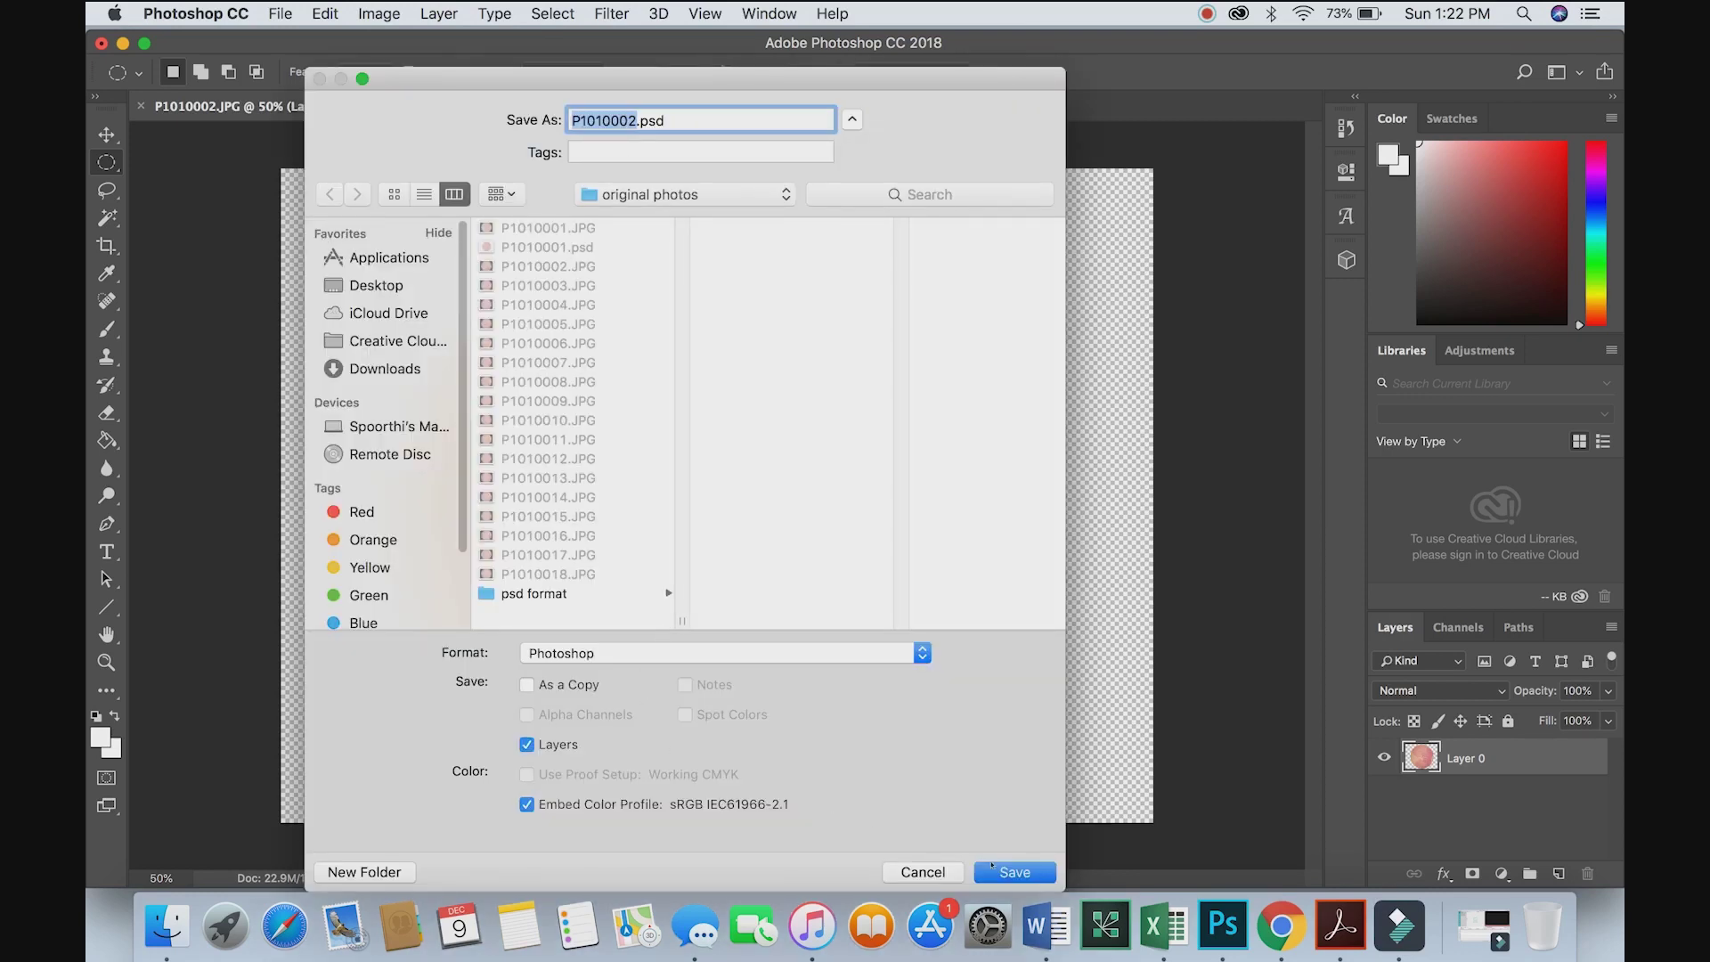
click(997, 871)
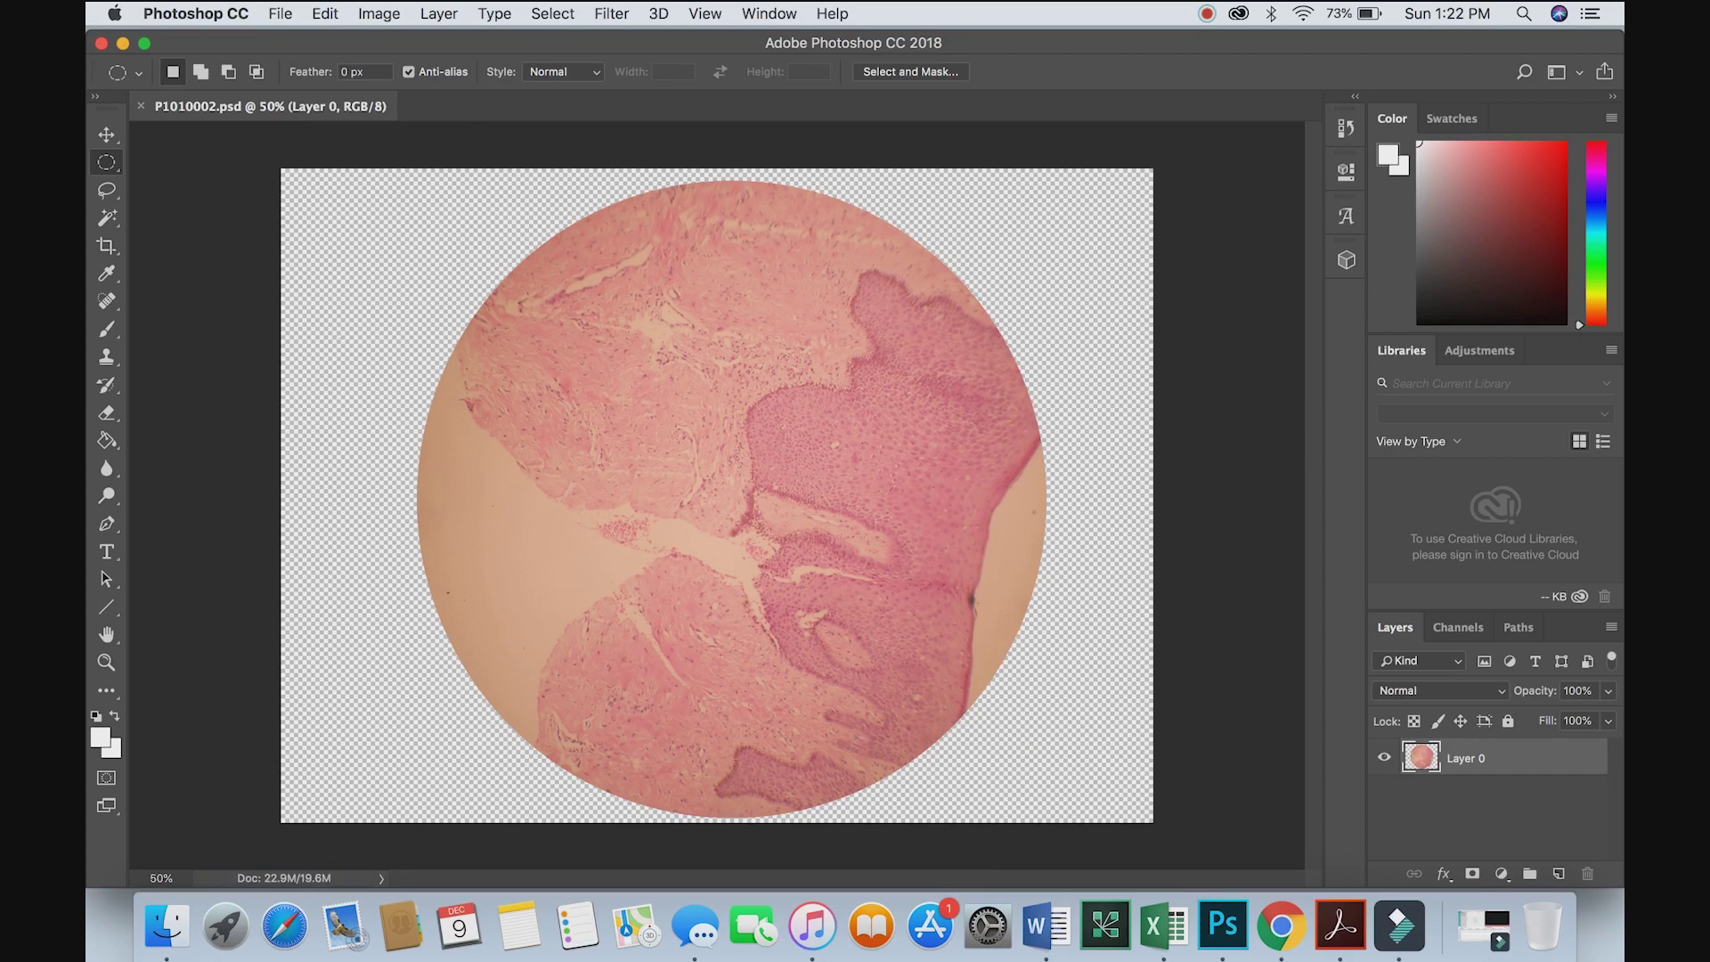
click(143, 107)
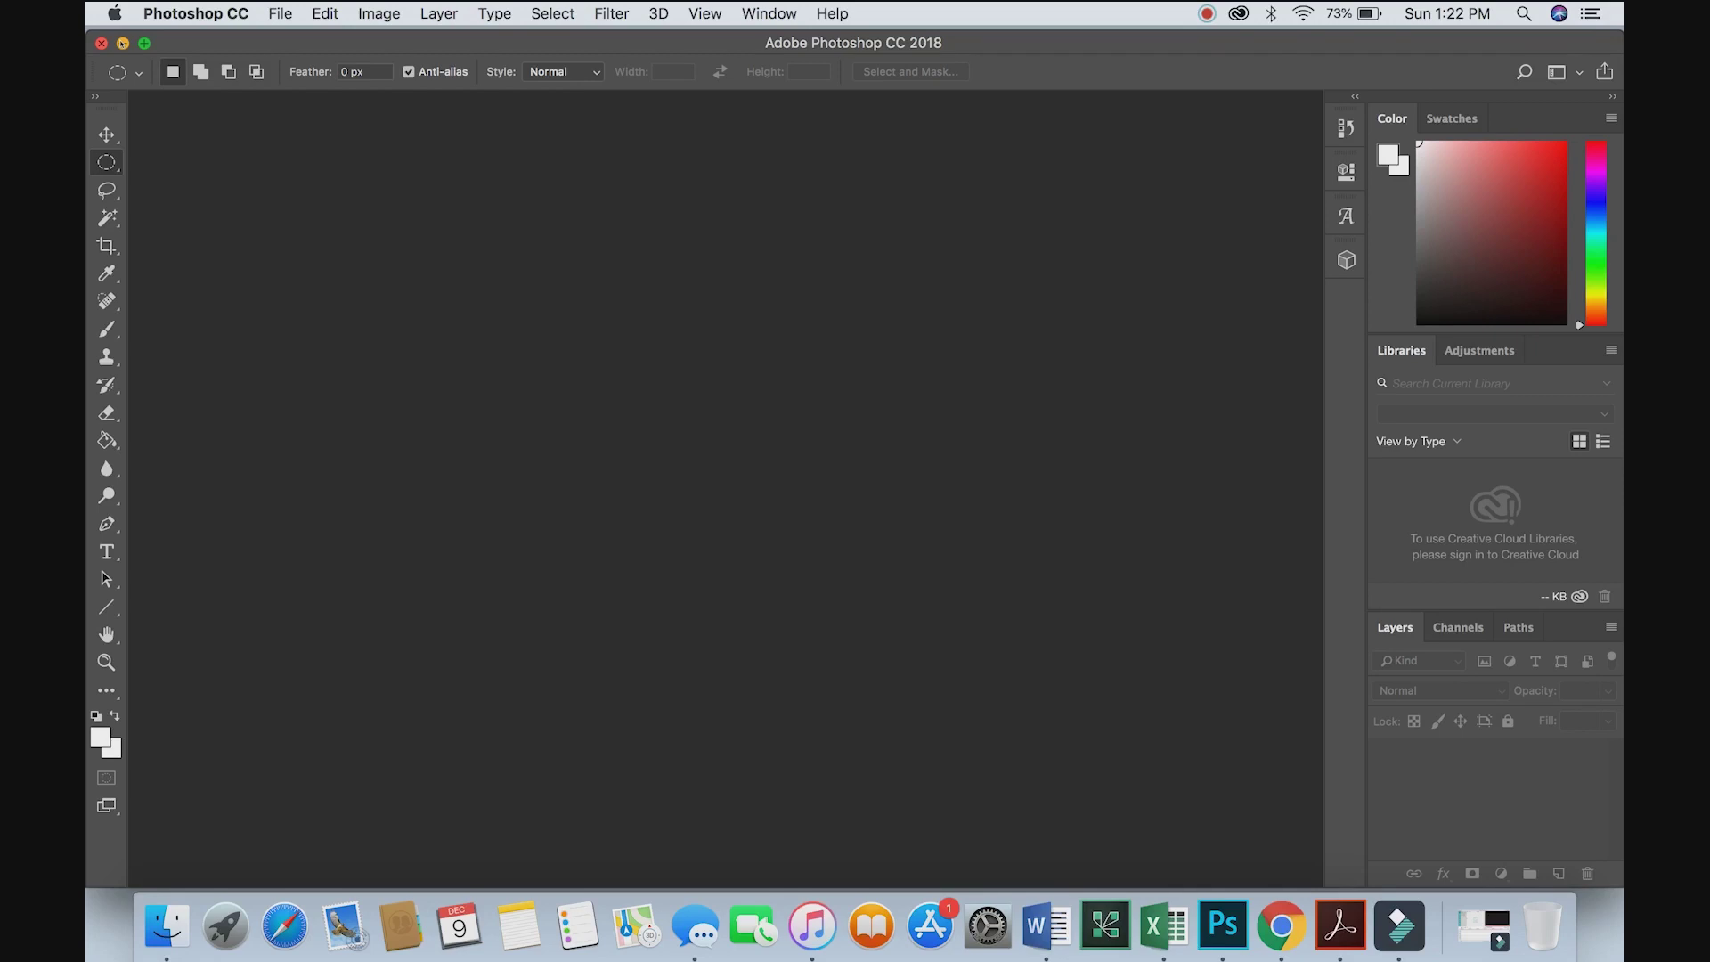
click(123, 43)
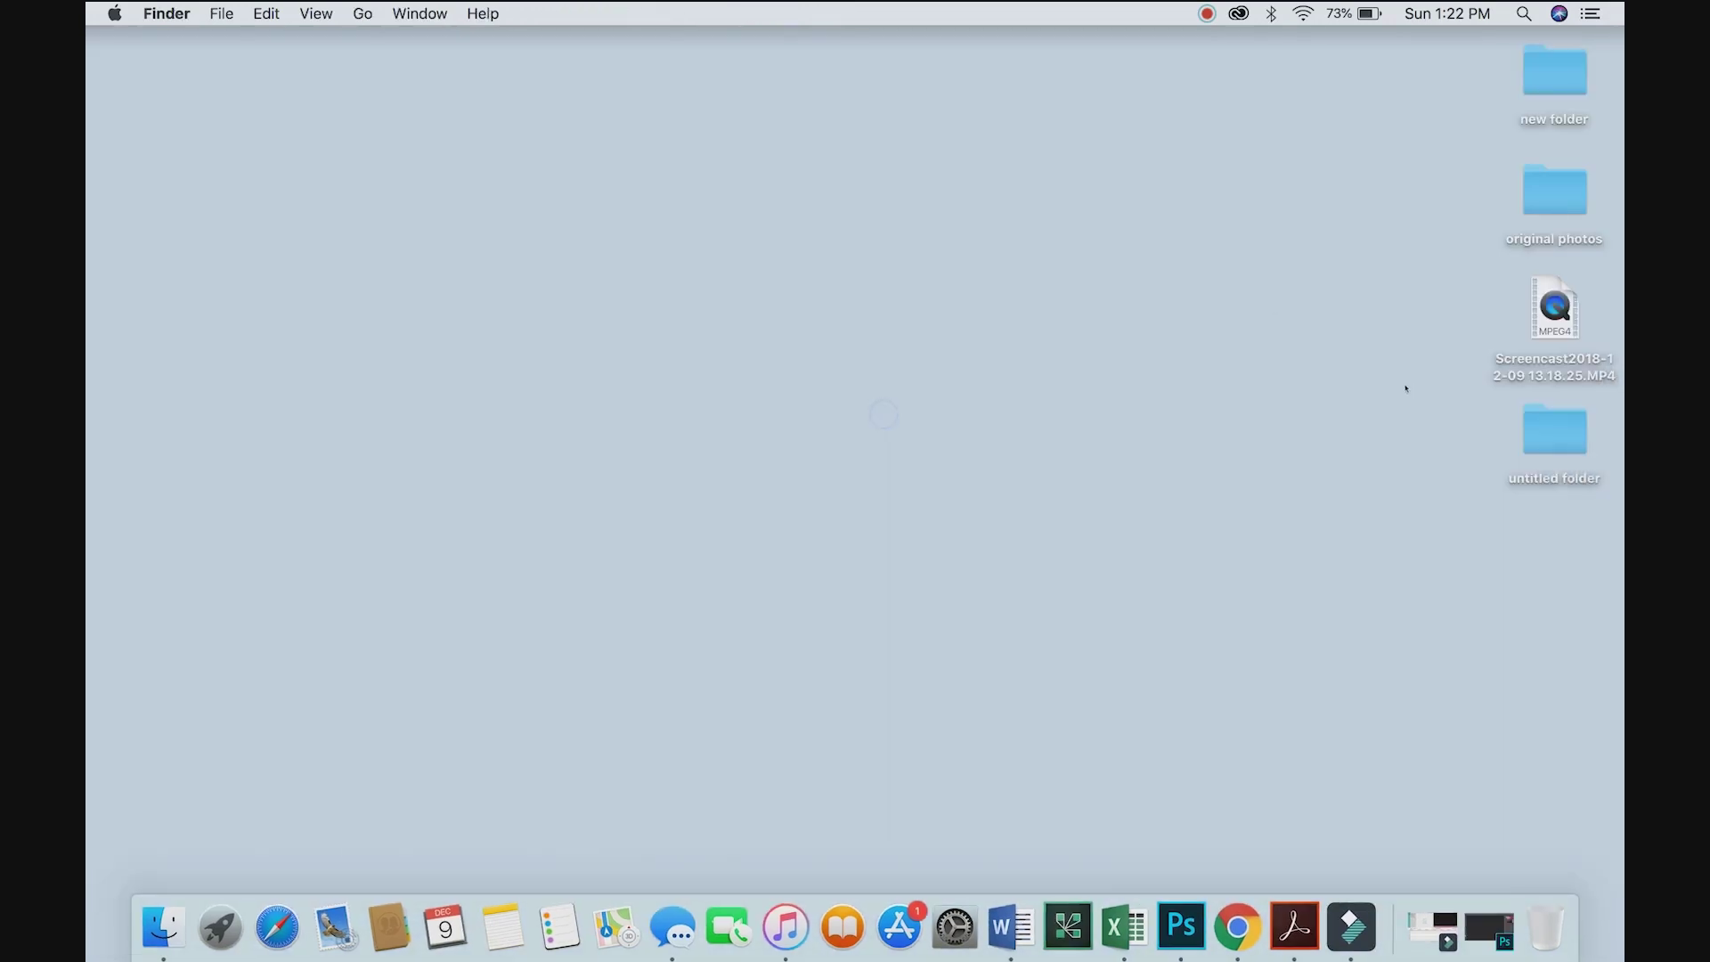
double_click(1566, 196)
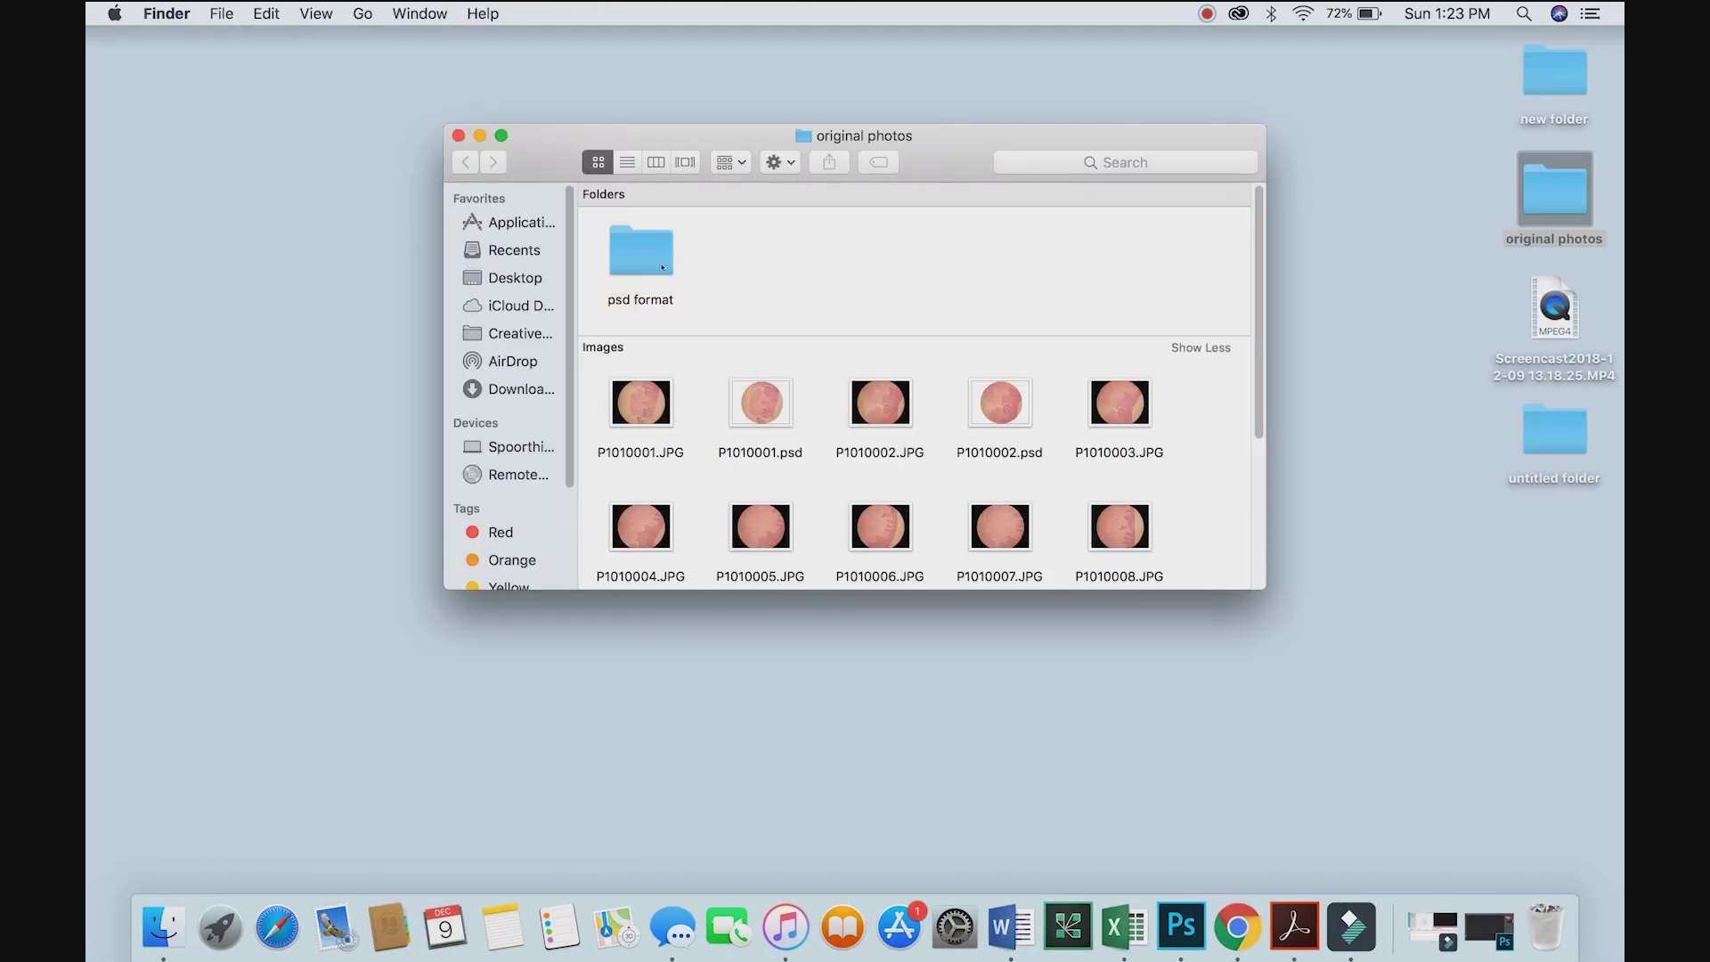
double_click(649, 268)
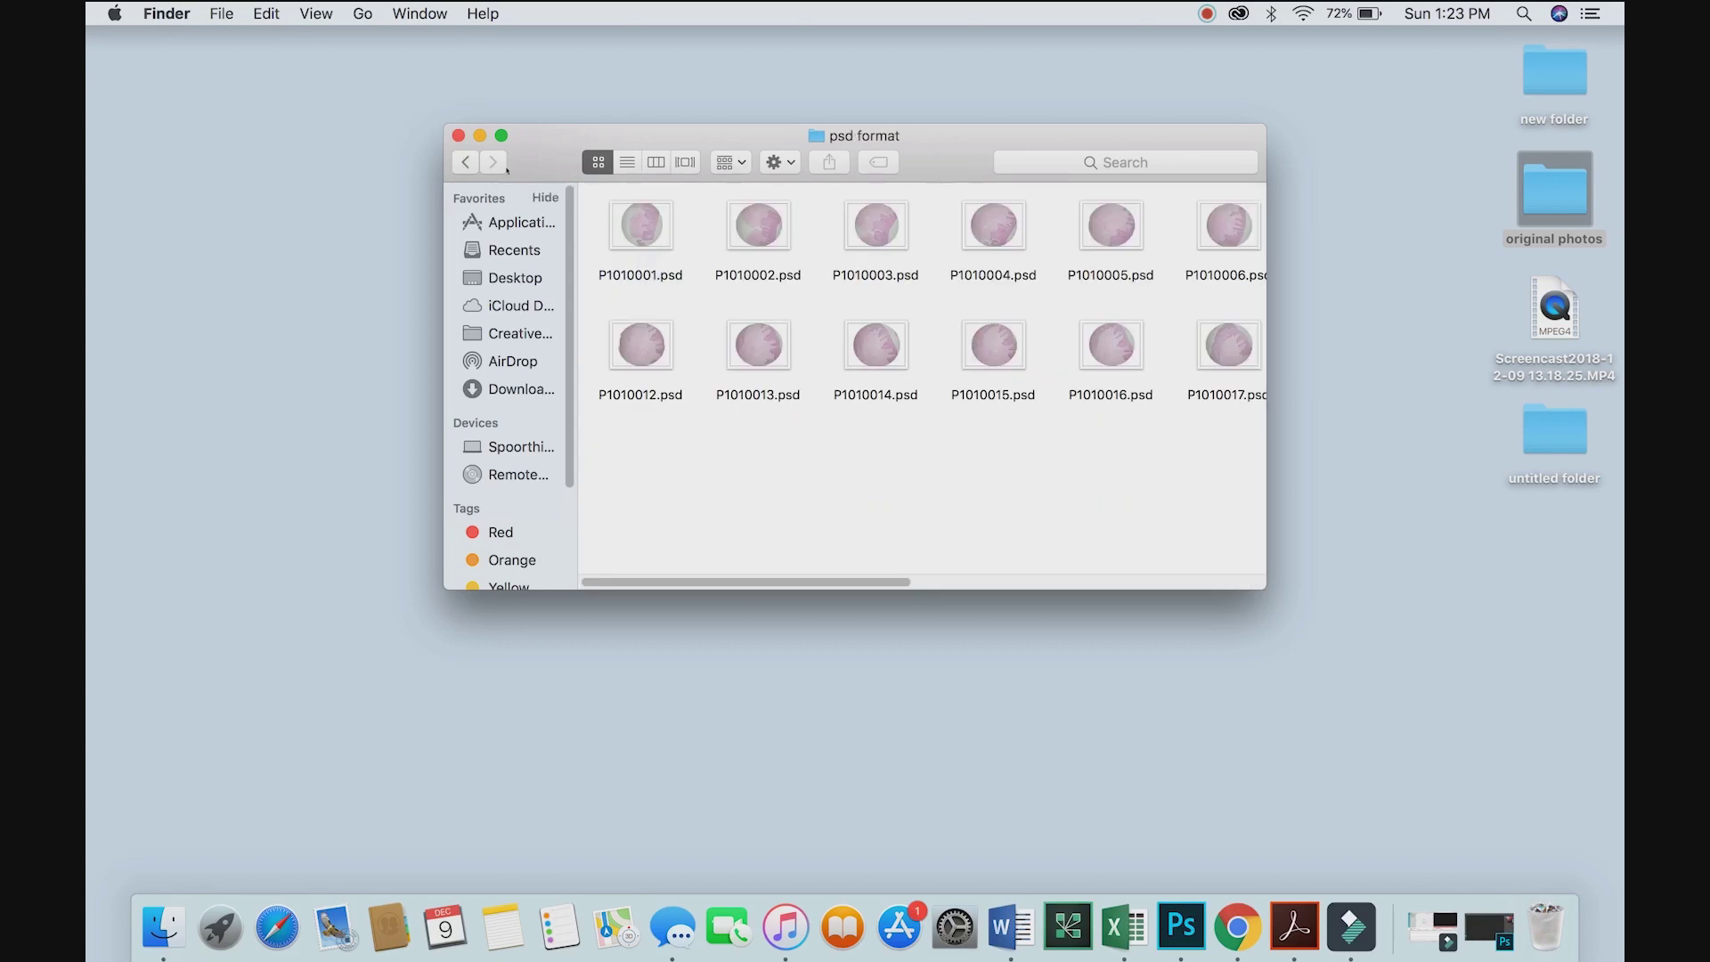
click(501, 136)
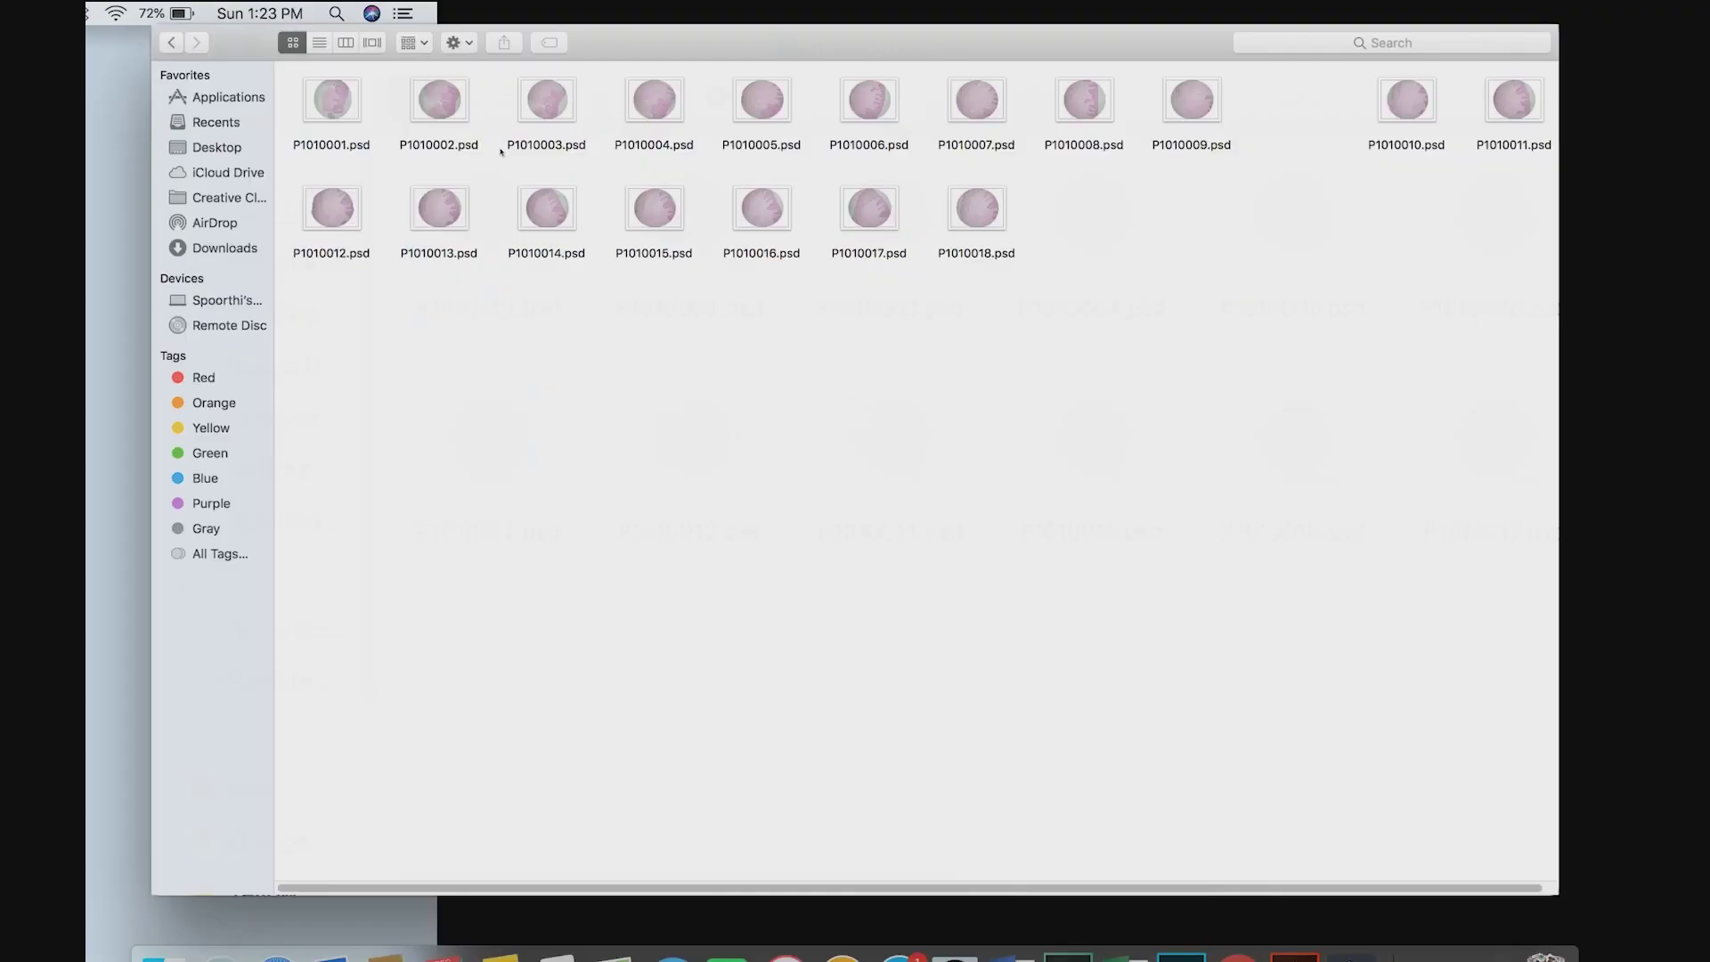
key(cmd+a)
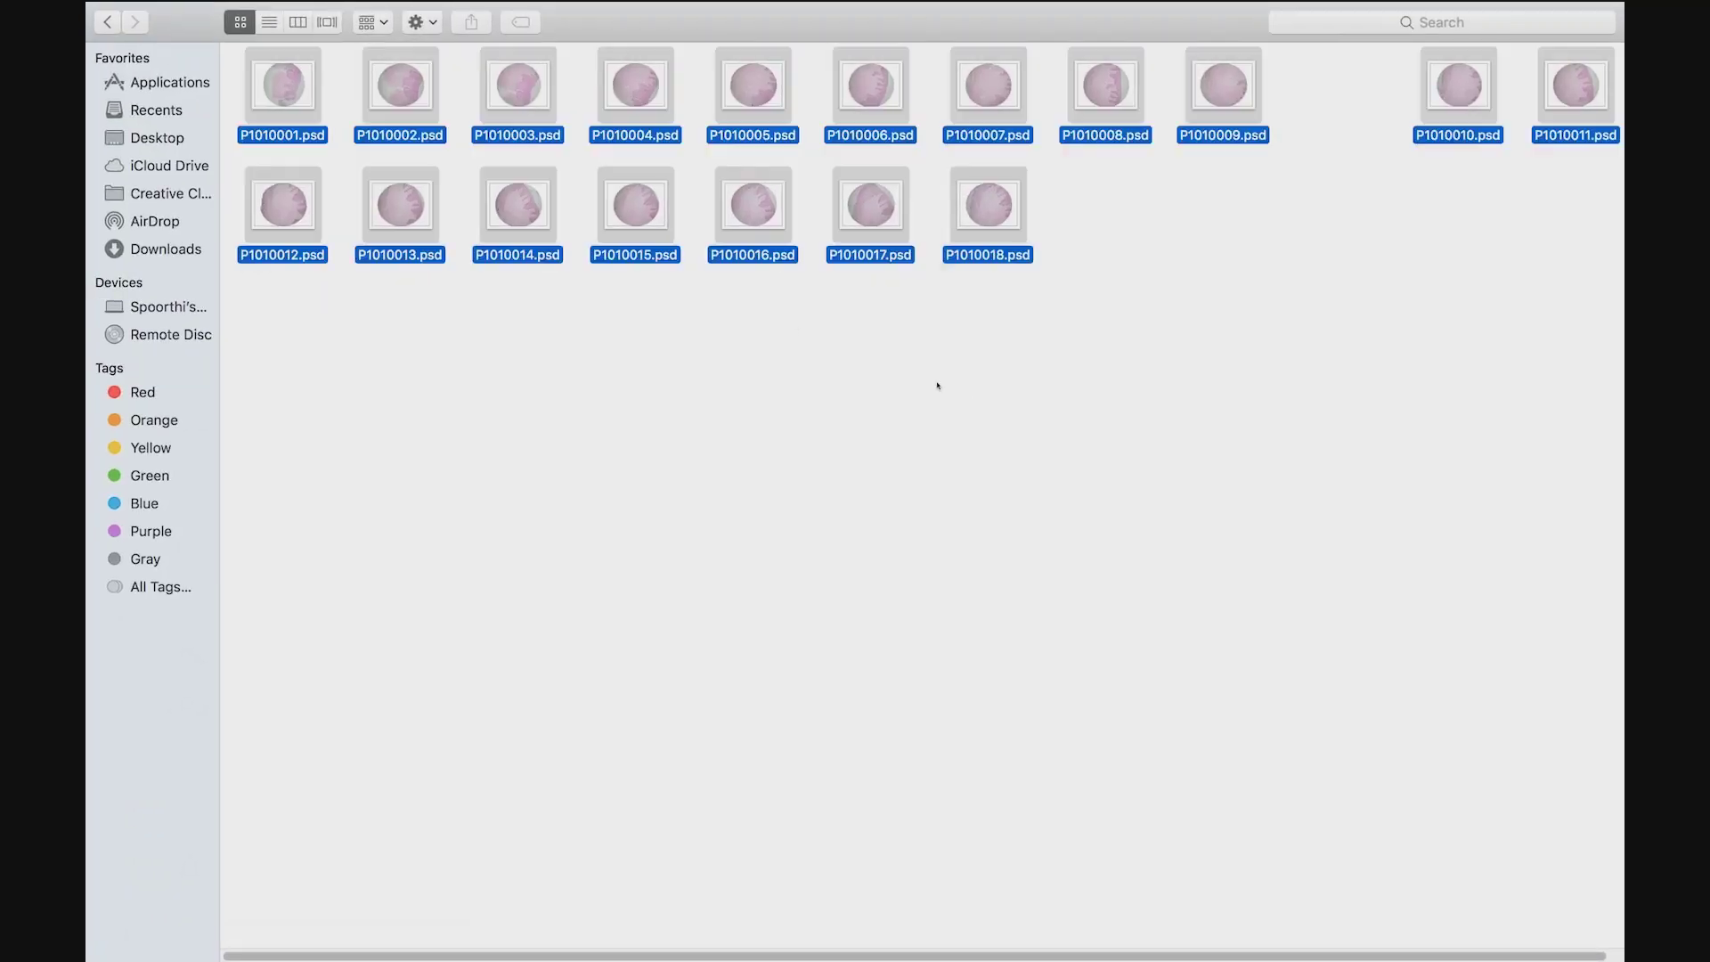
right_click(777, 228)
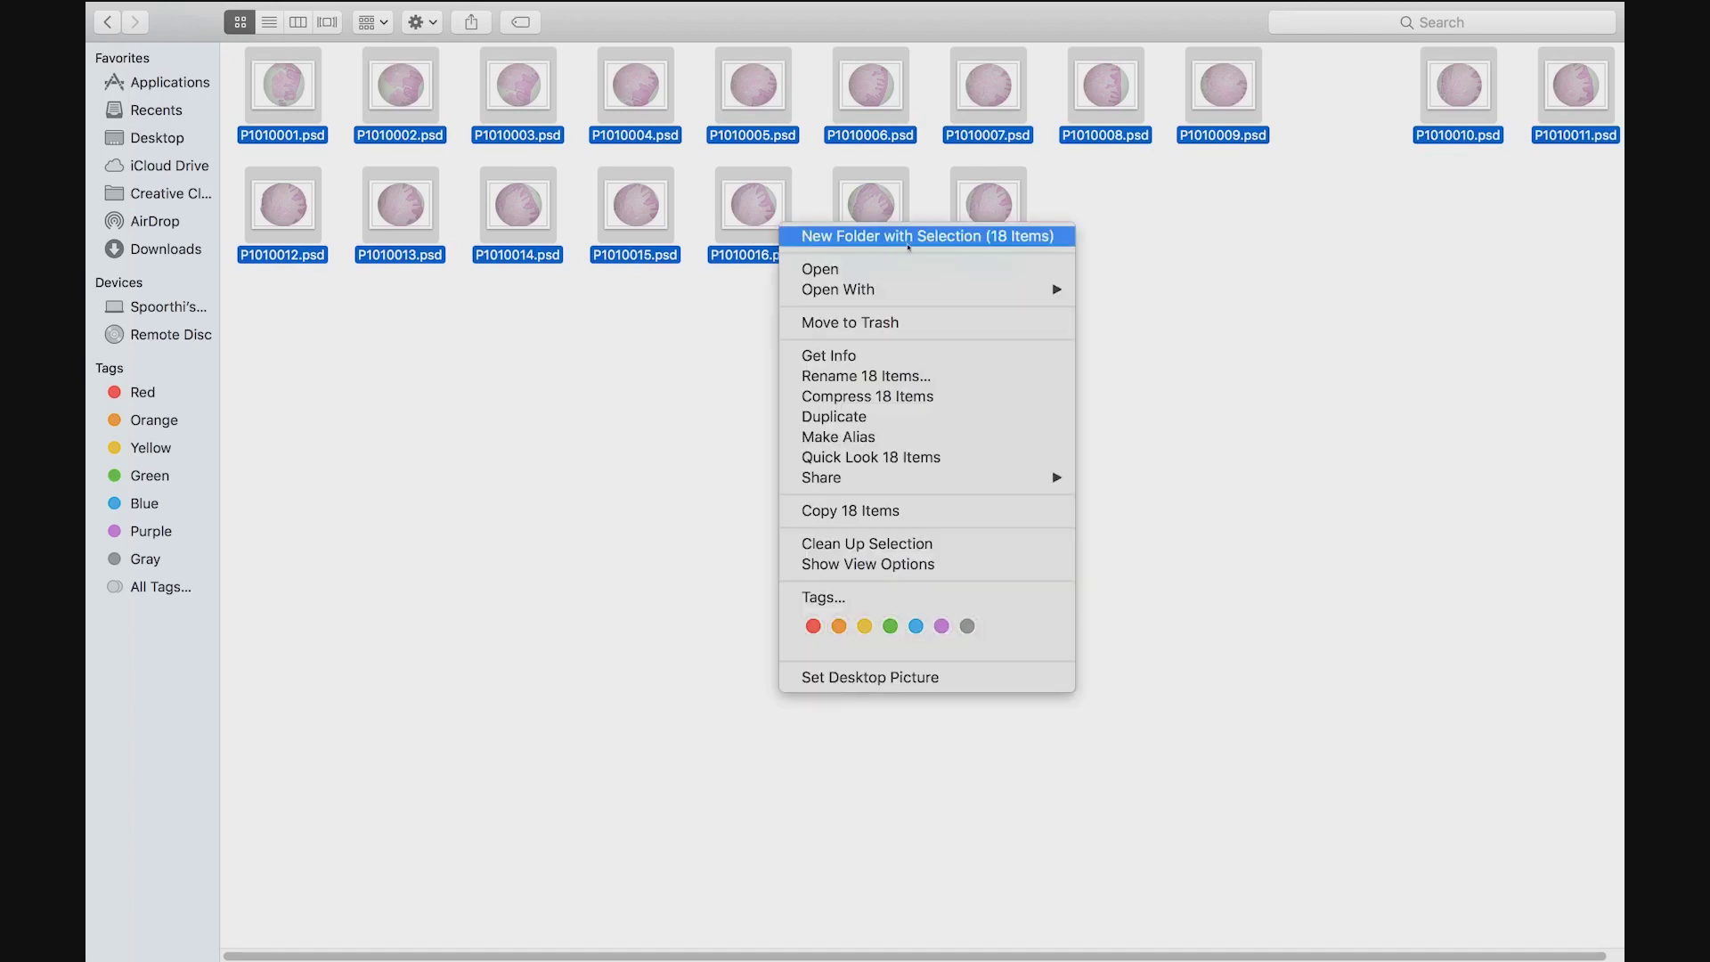
click(934, 239)
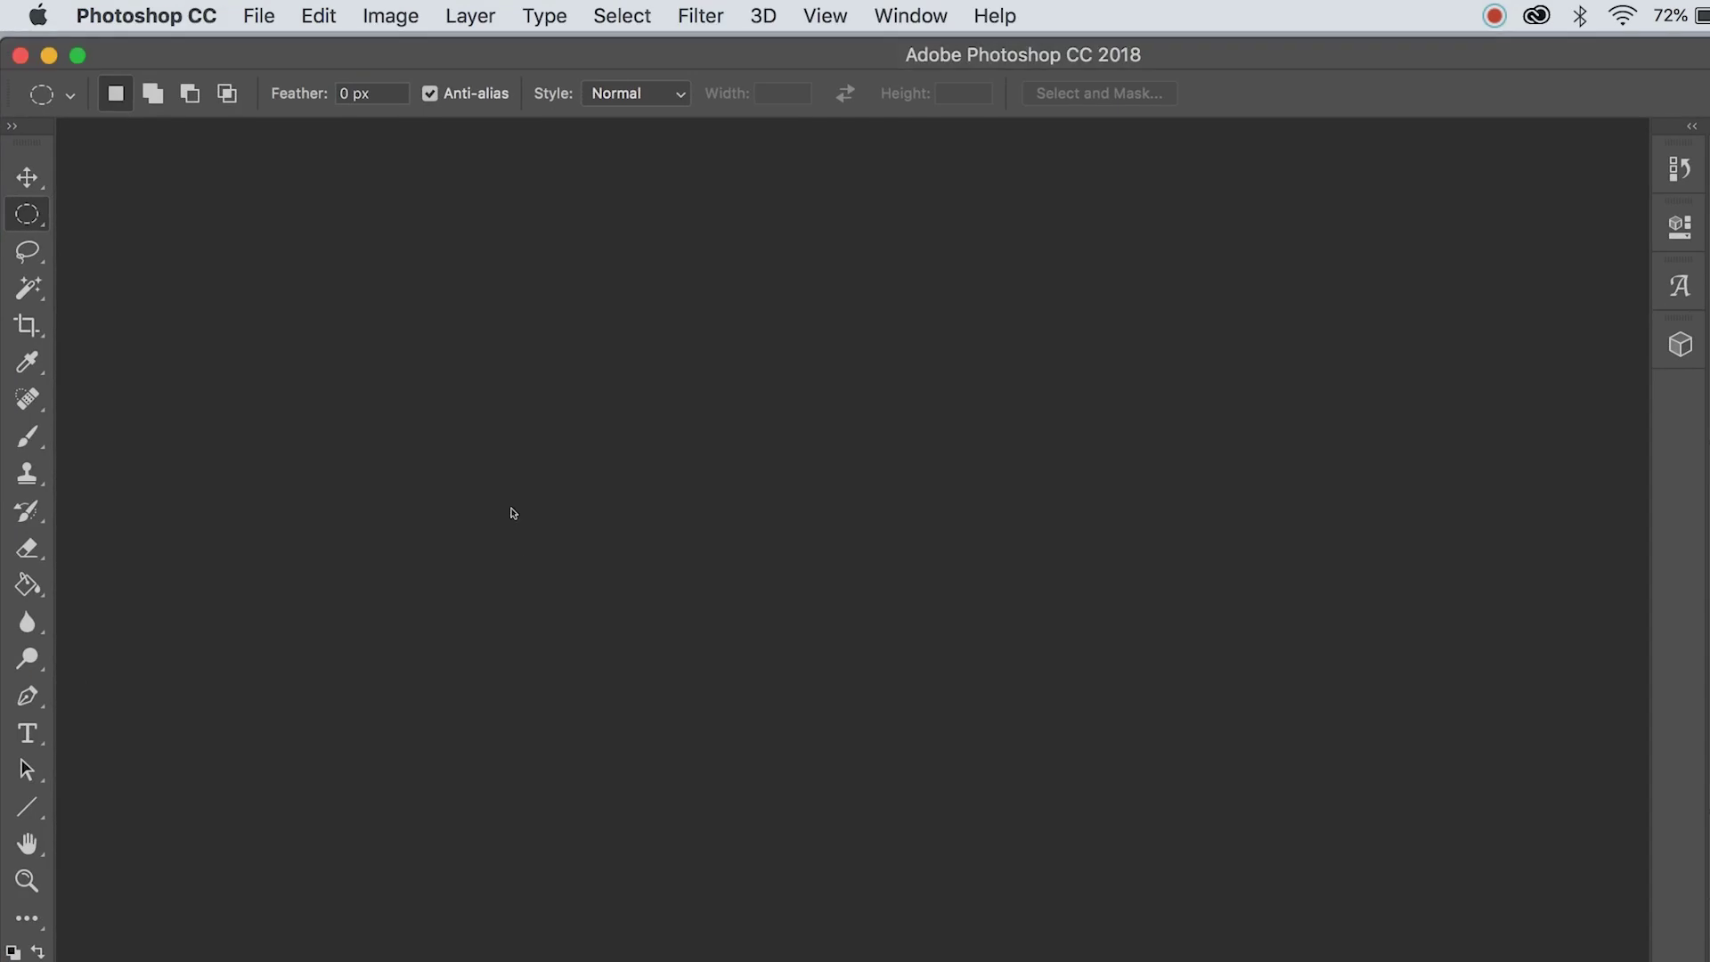
Photomerge all 18 psd tiles (P1010001–P1010018) using the Reposition layout
click(257, 19)
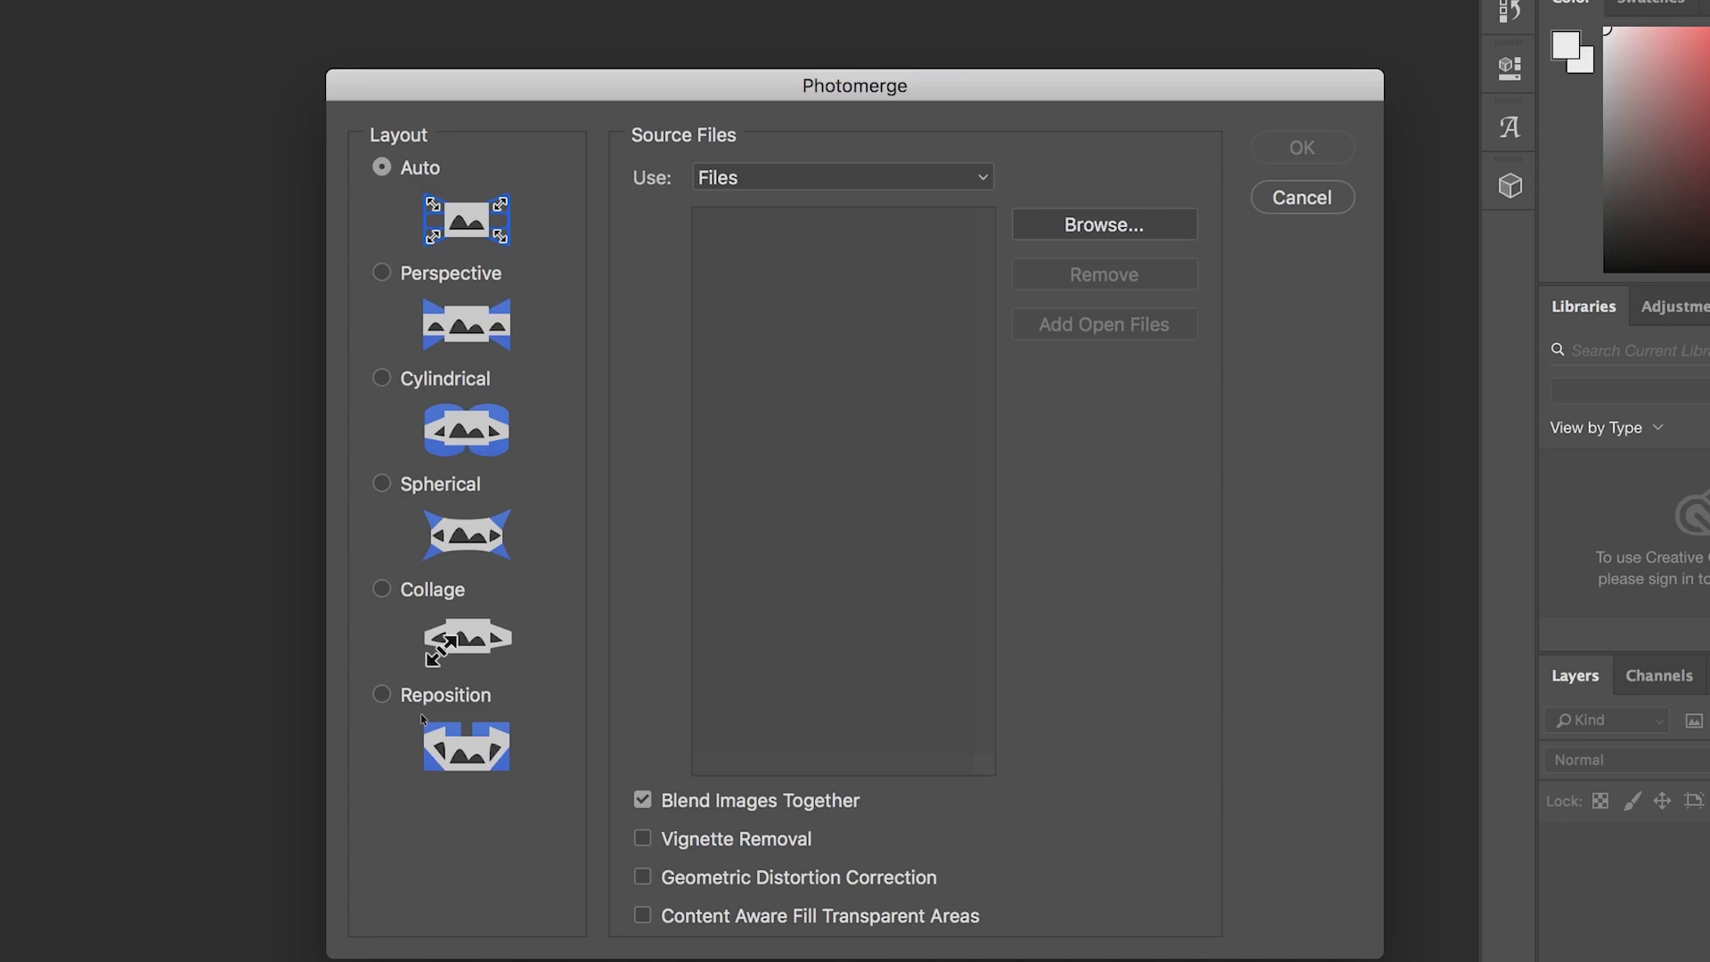
click(382, 696)
click(1078, 224)
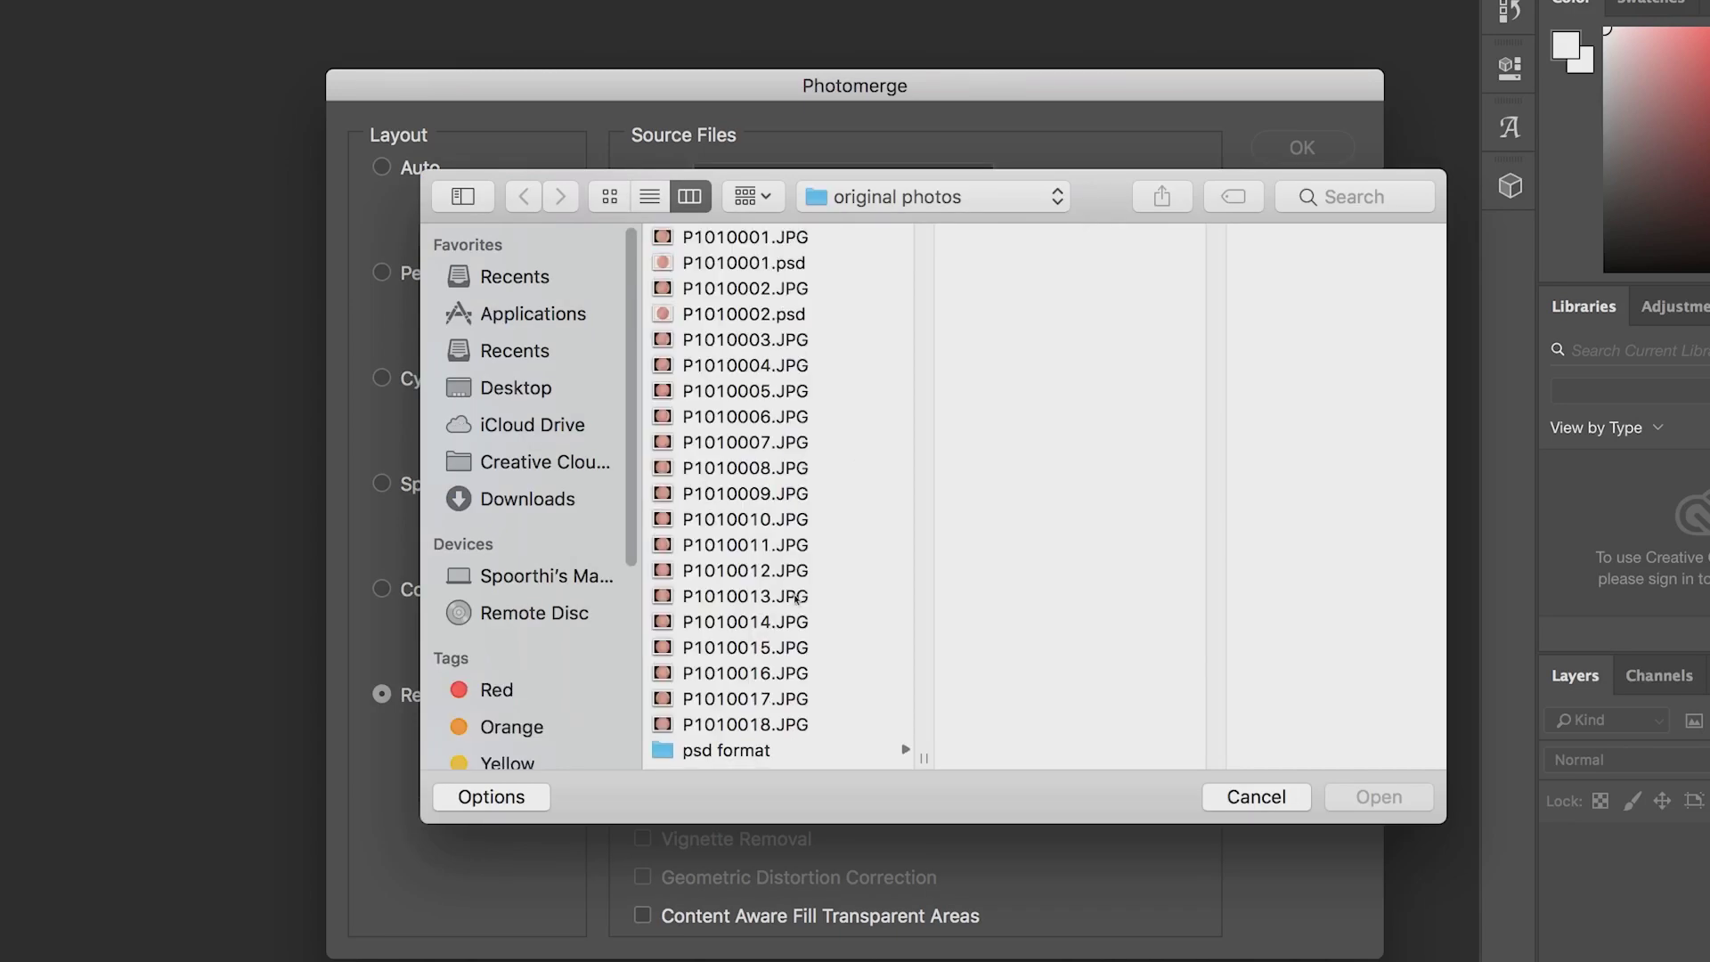
click(713, 748)
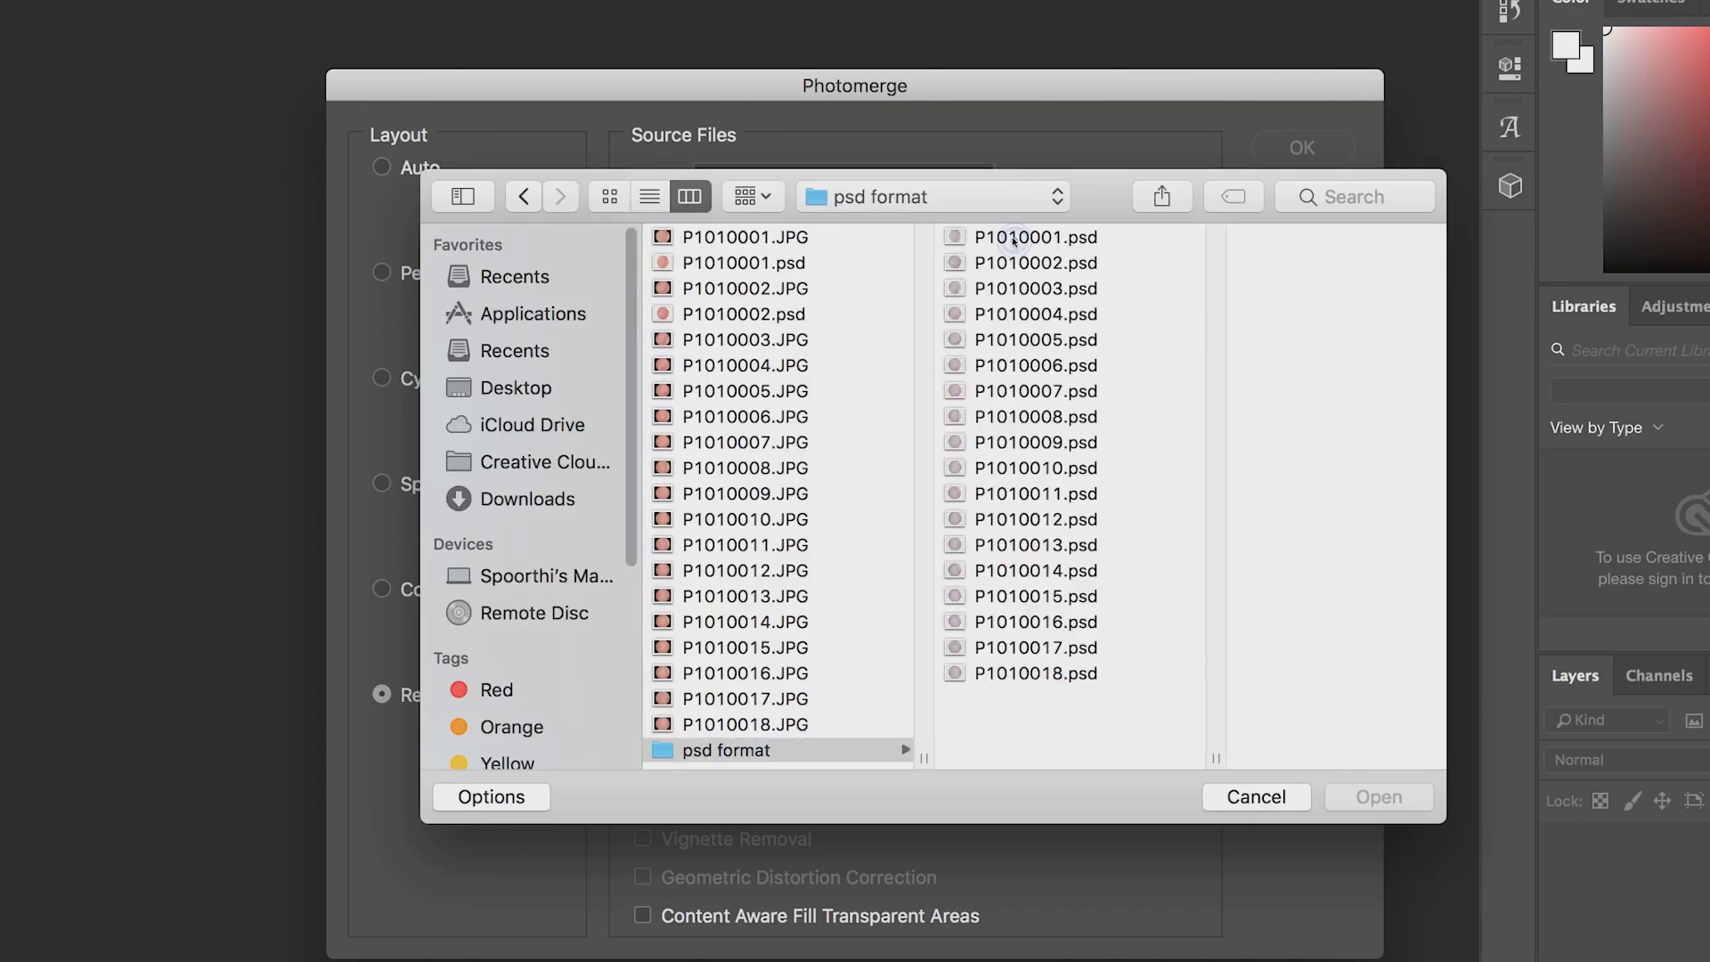
click(1014, 237)
shift+click(960, 675)
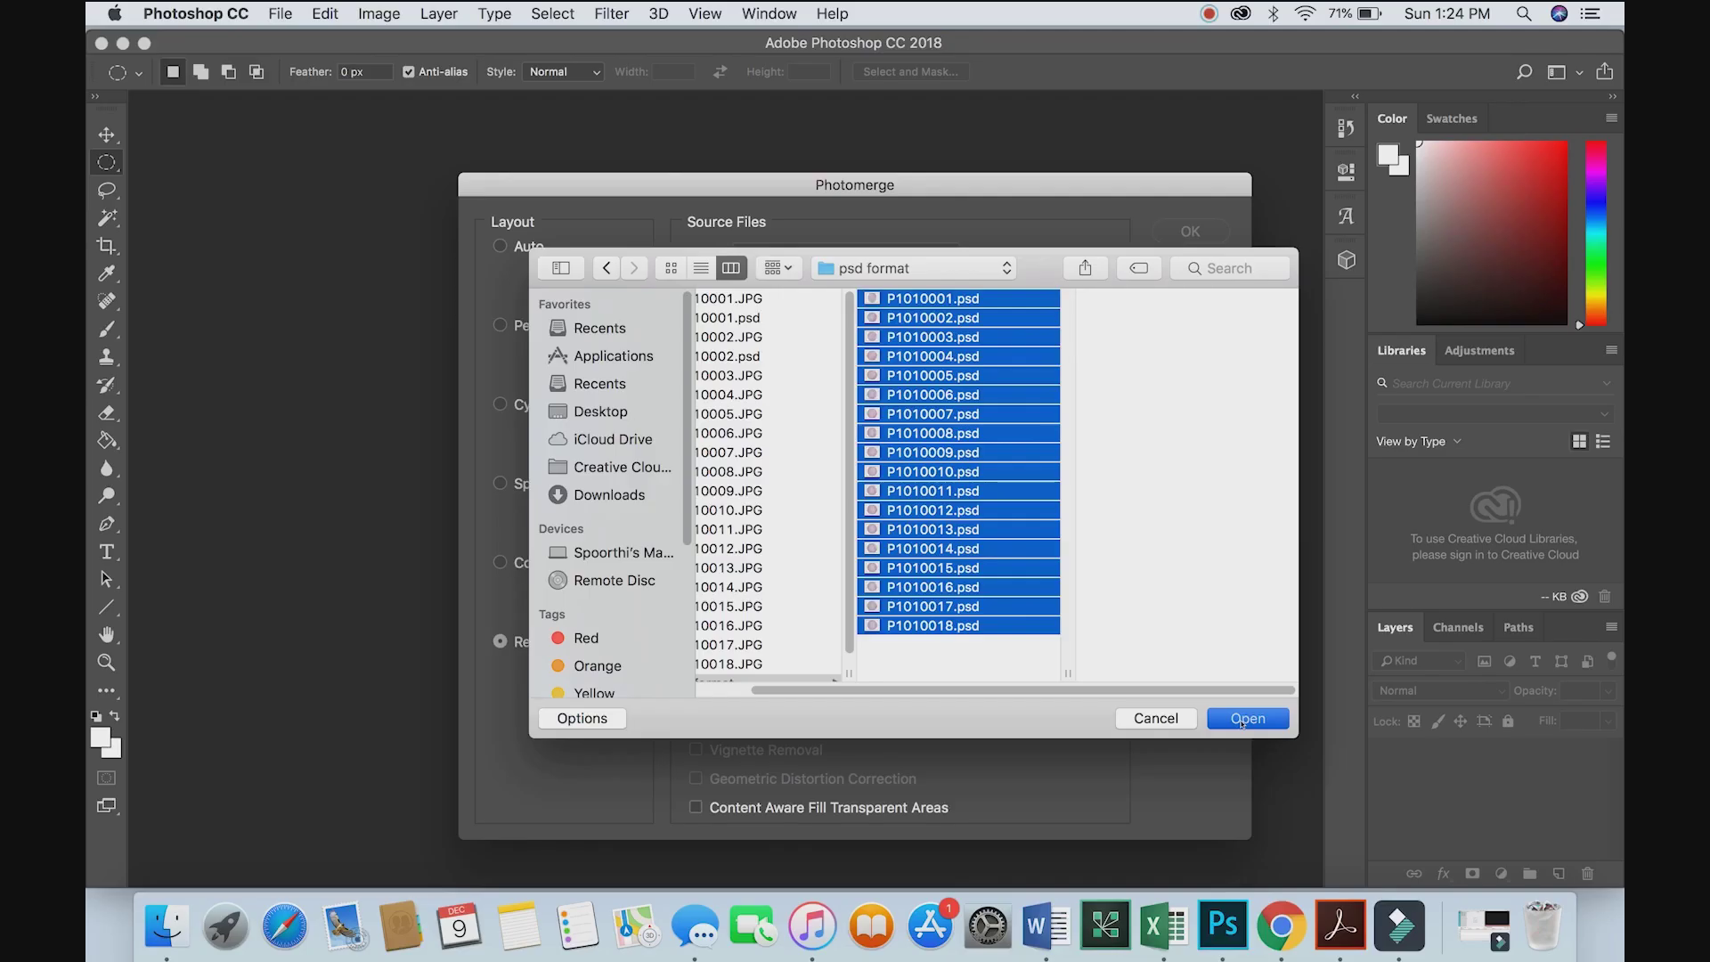
click(1245, 718)
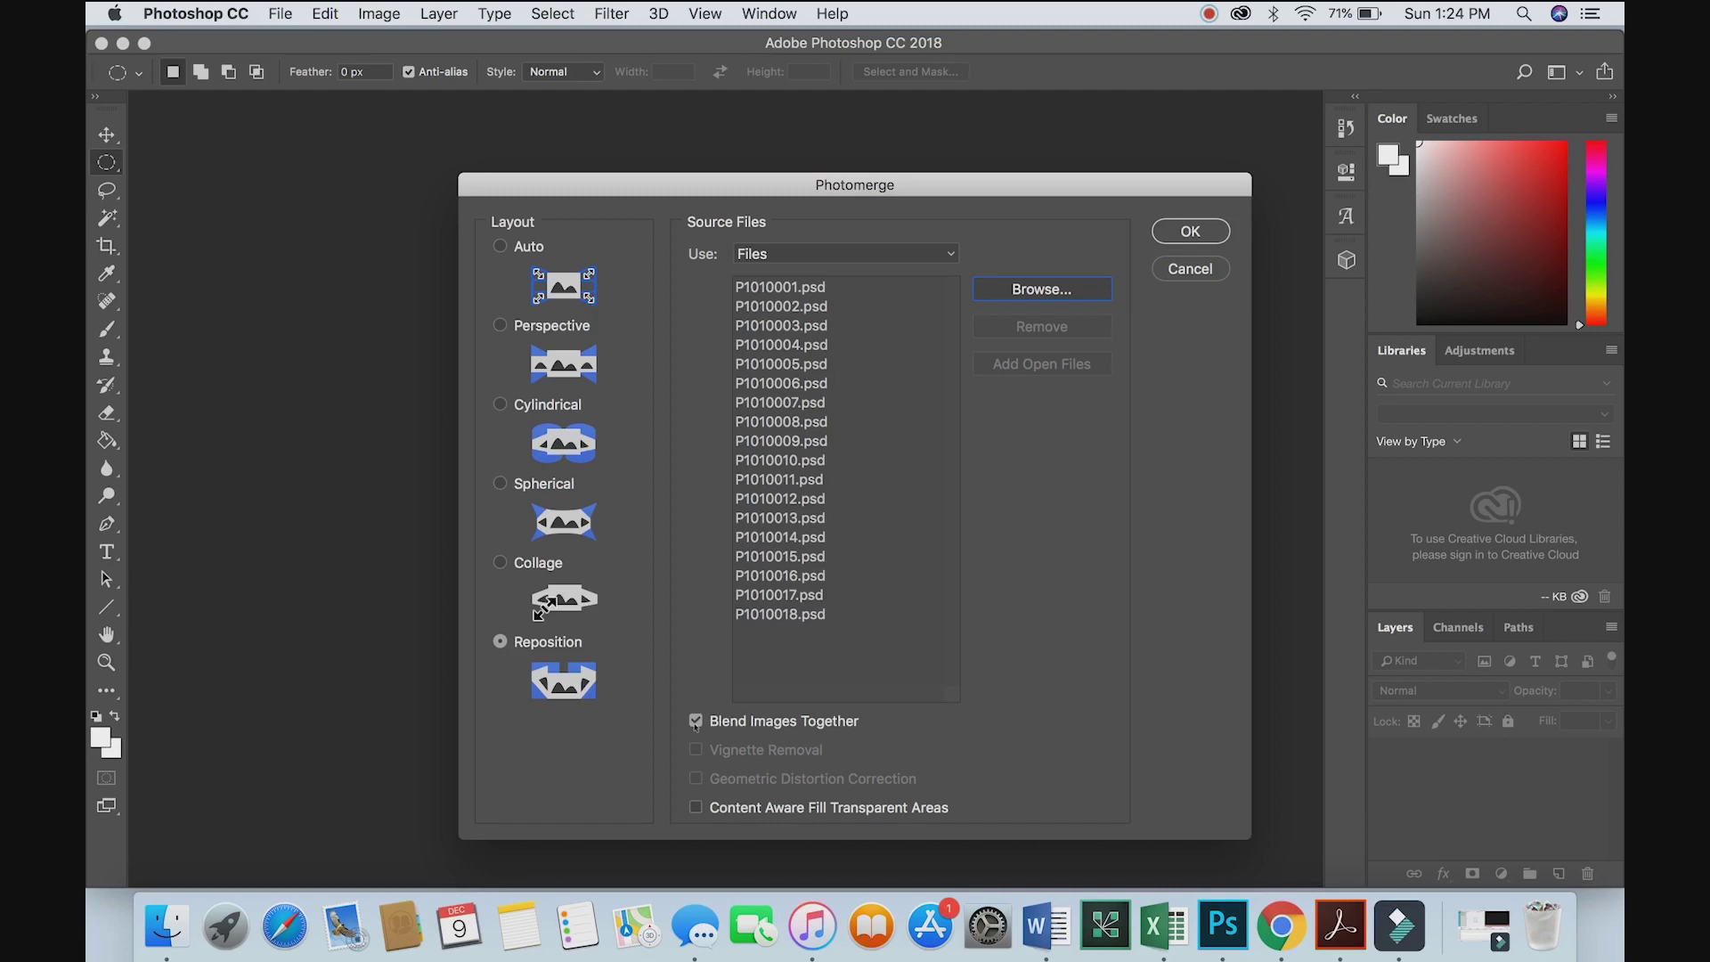
click(1188, 232)
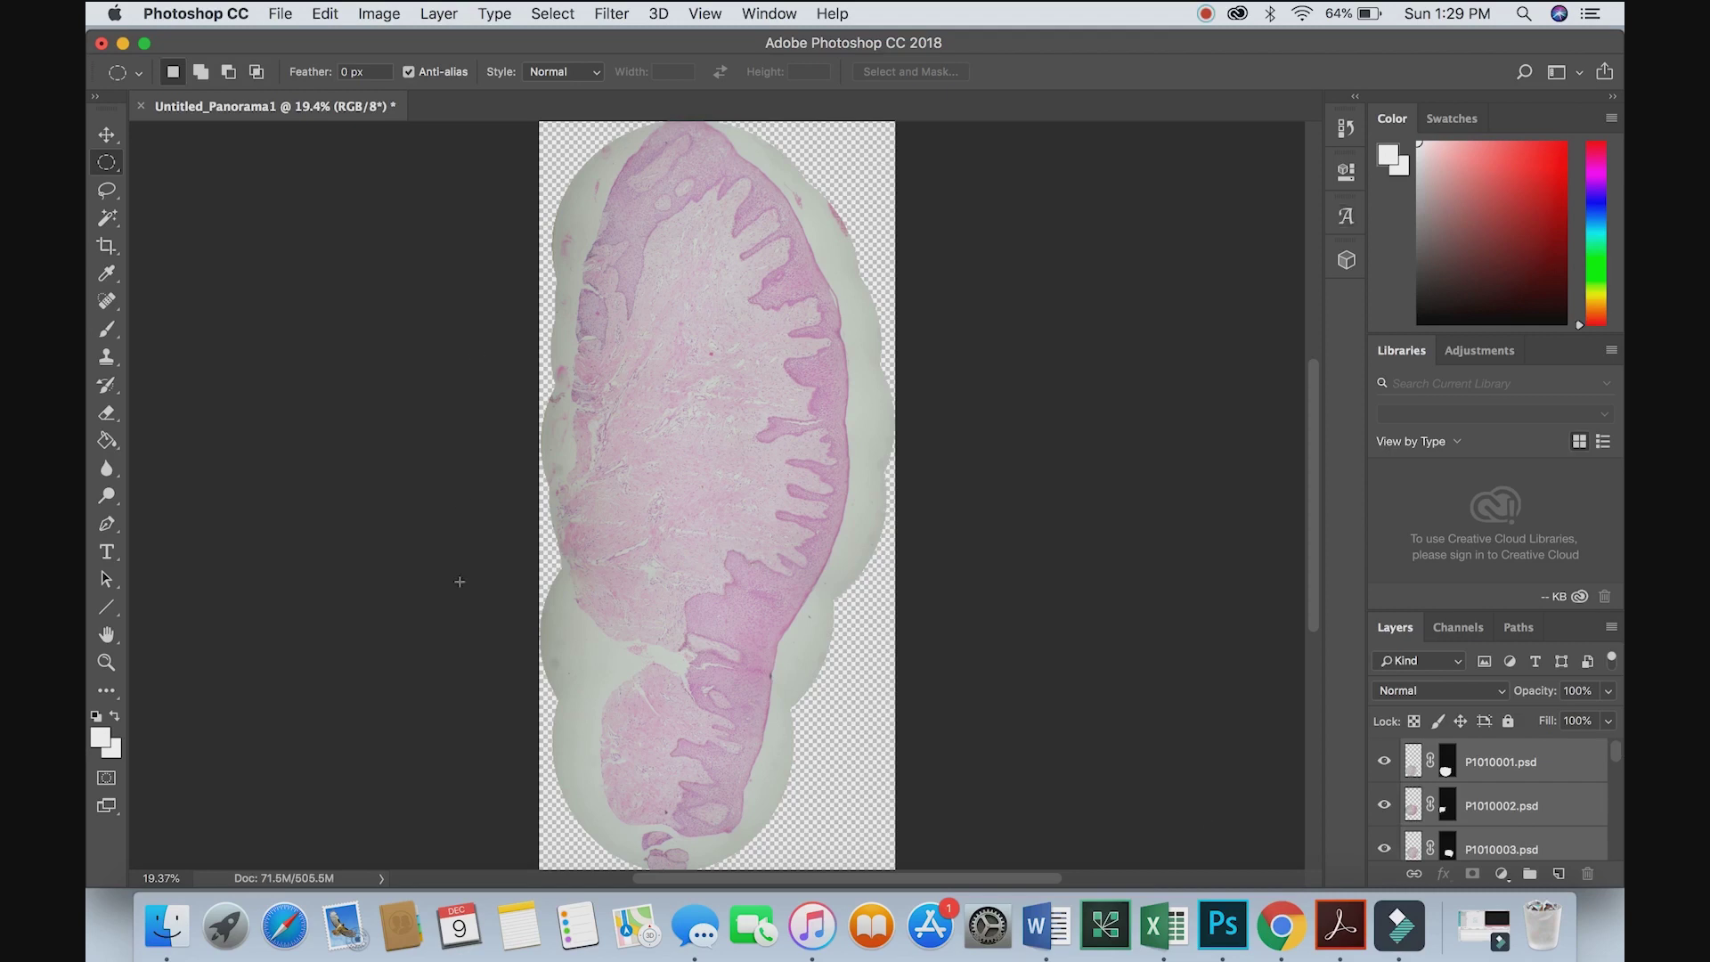
Merge all of Untitled_Panorama1's tile layers into the single P1010001.psd layer
scroll(975, 402, up, 1)
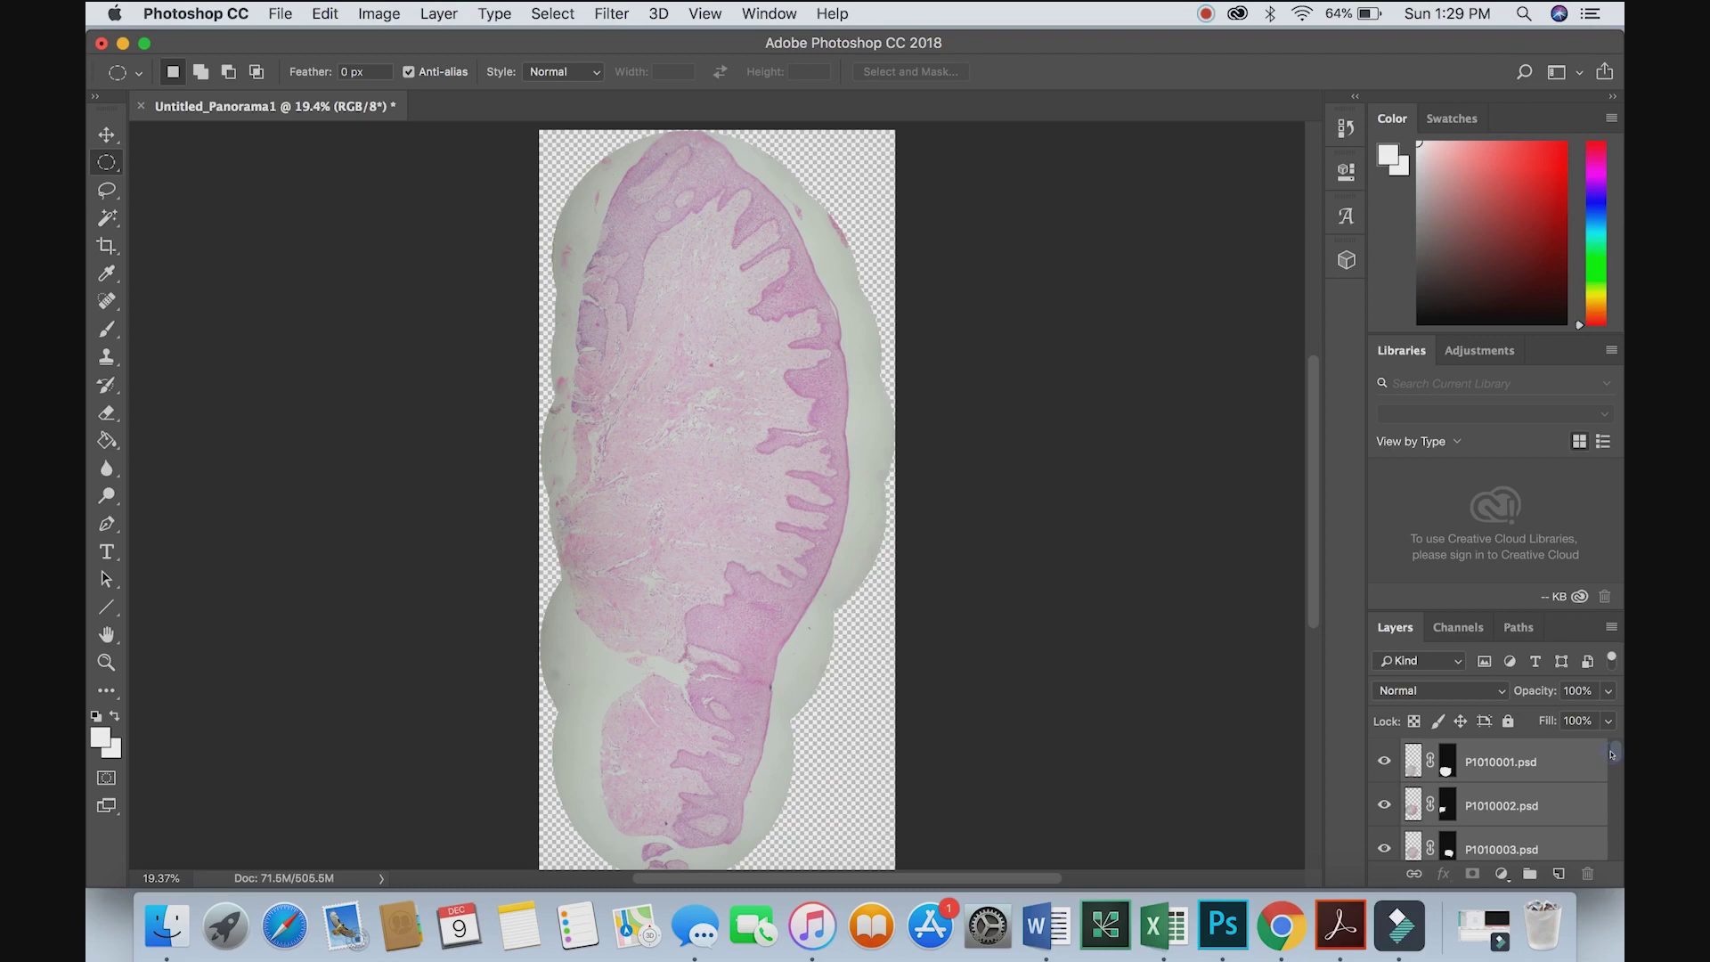
drag(1614, 757, 1617, 841)
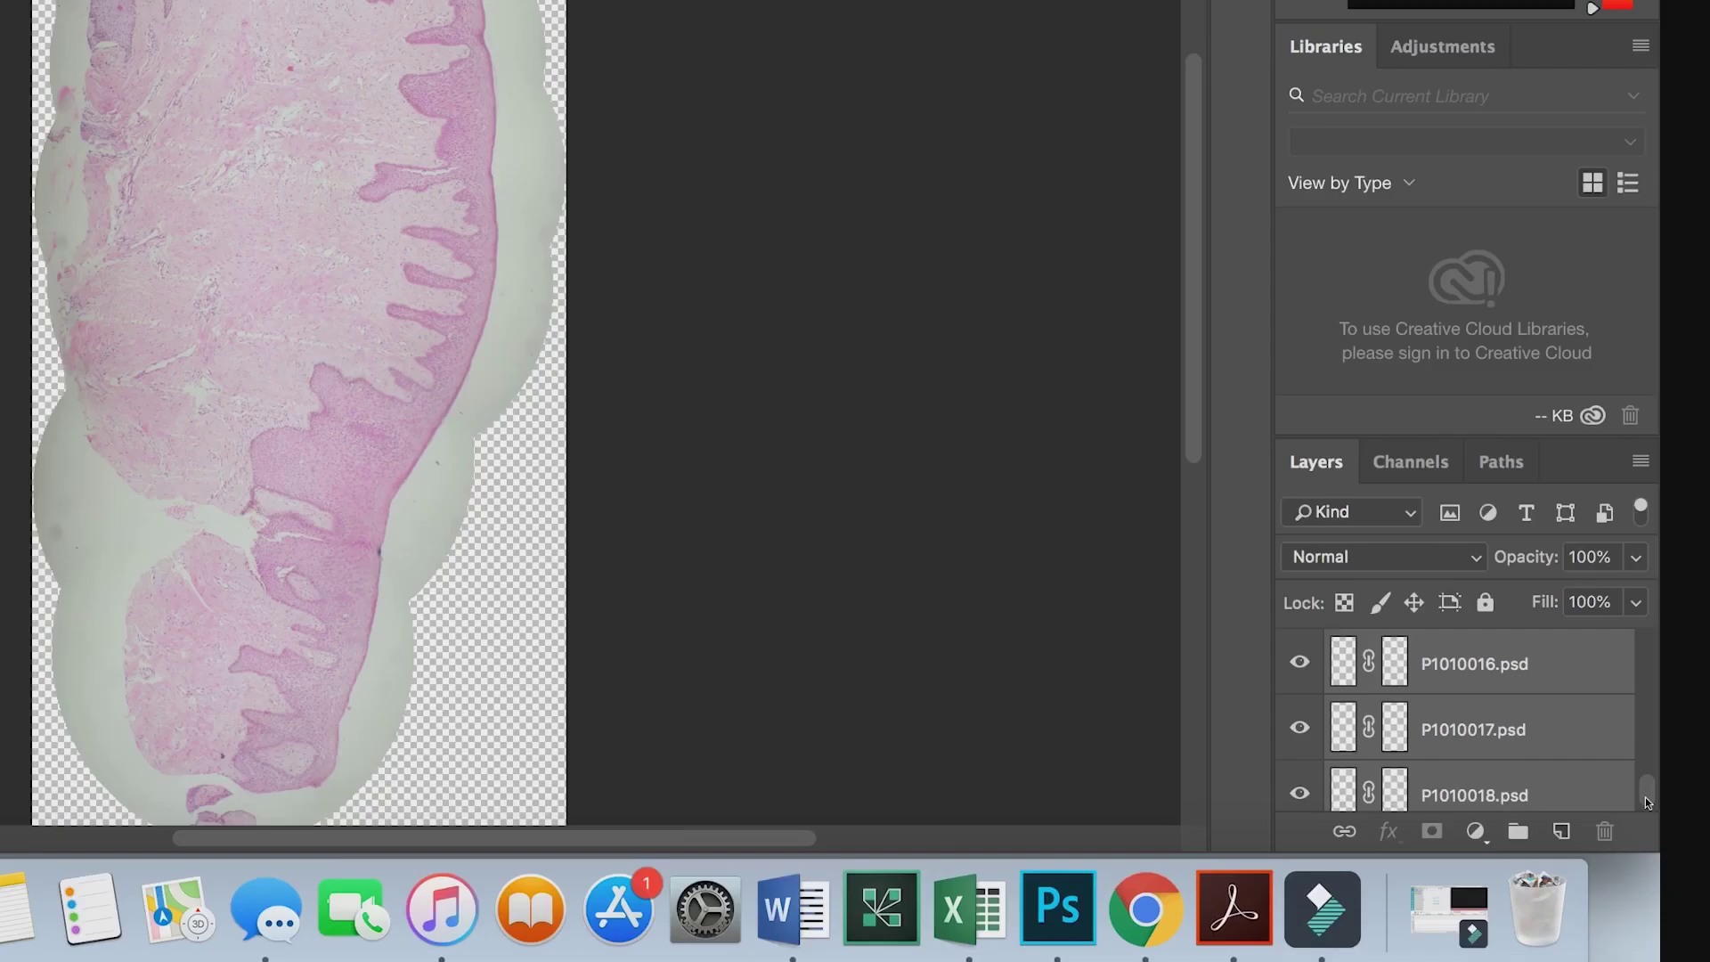
scroll(1455, 789, up, 10)
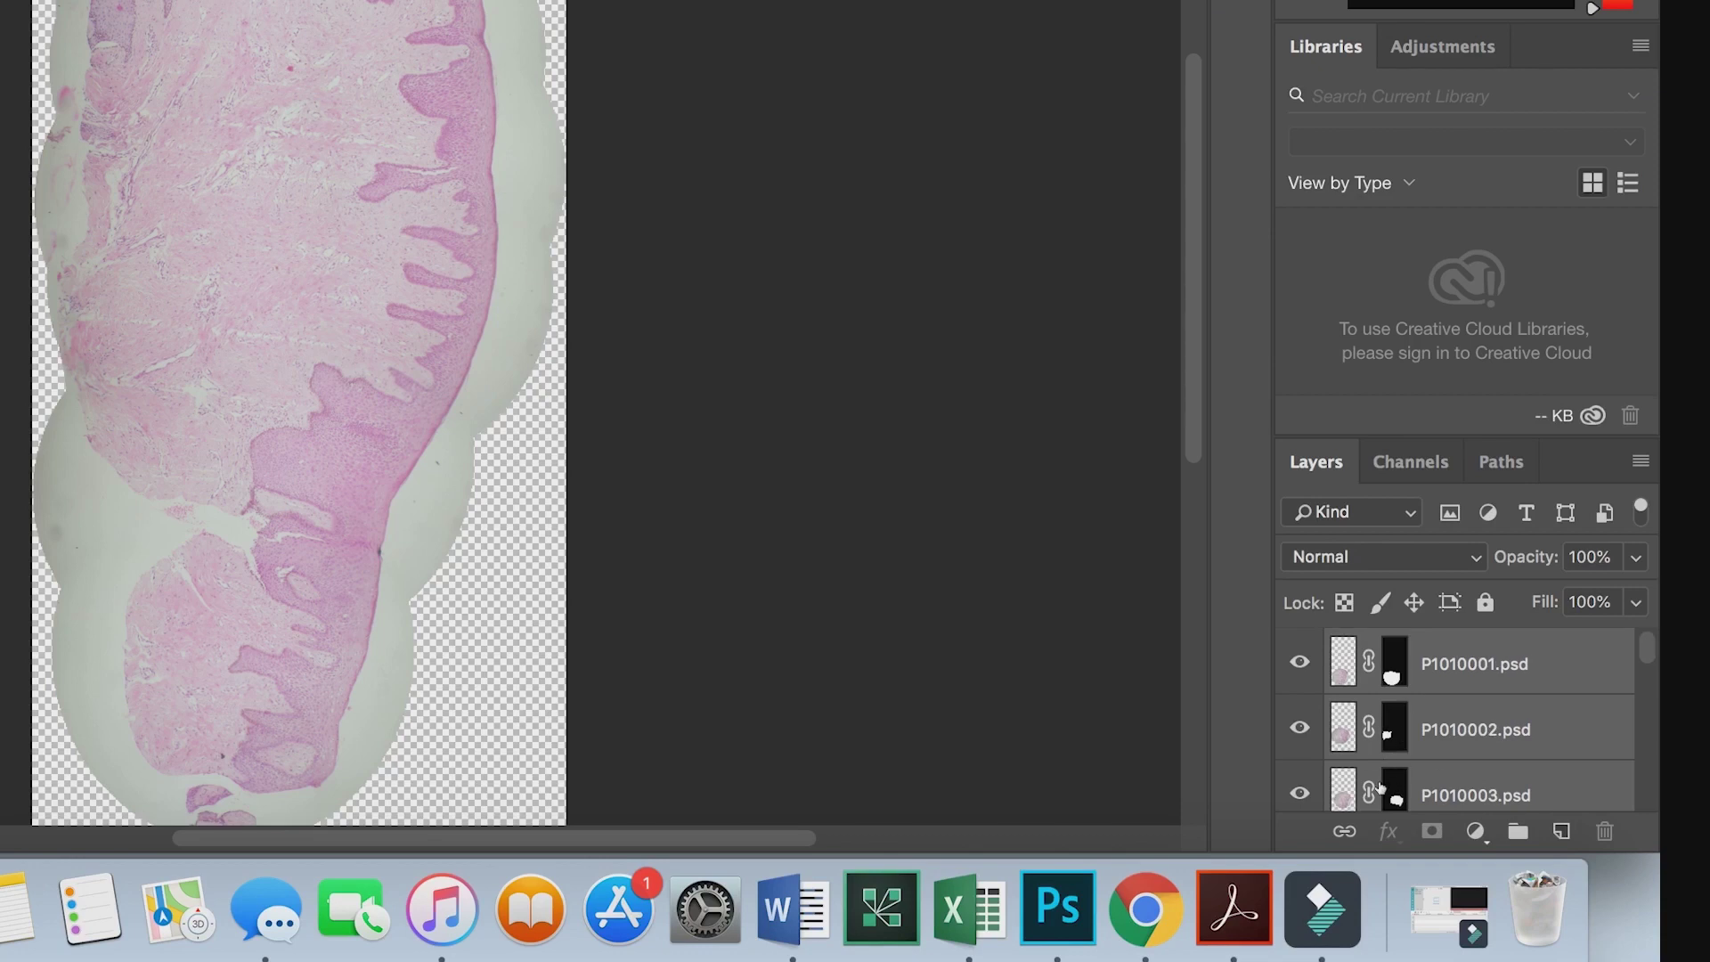
scroll(1630, 659, down, 2)
scroll(1642, 689, down, 1)
scroll(1642, 690, down, 1)
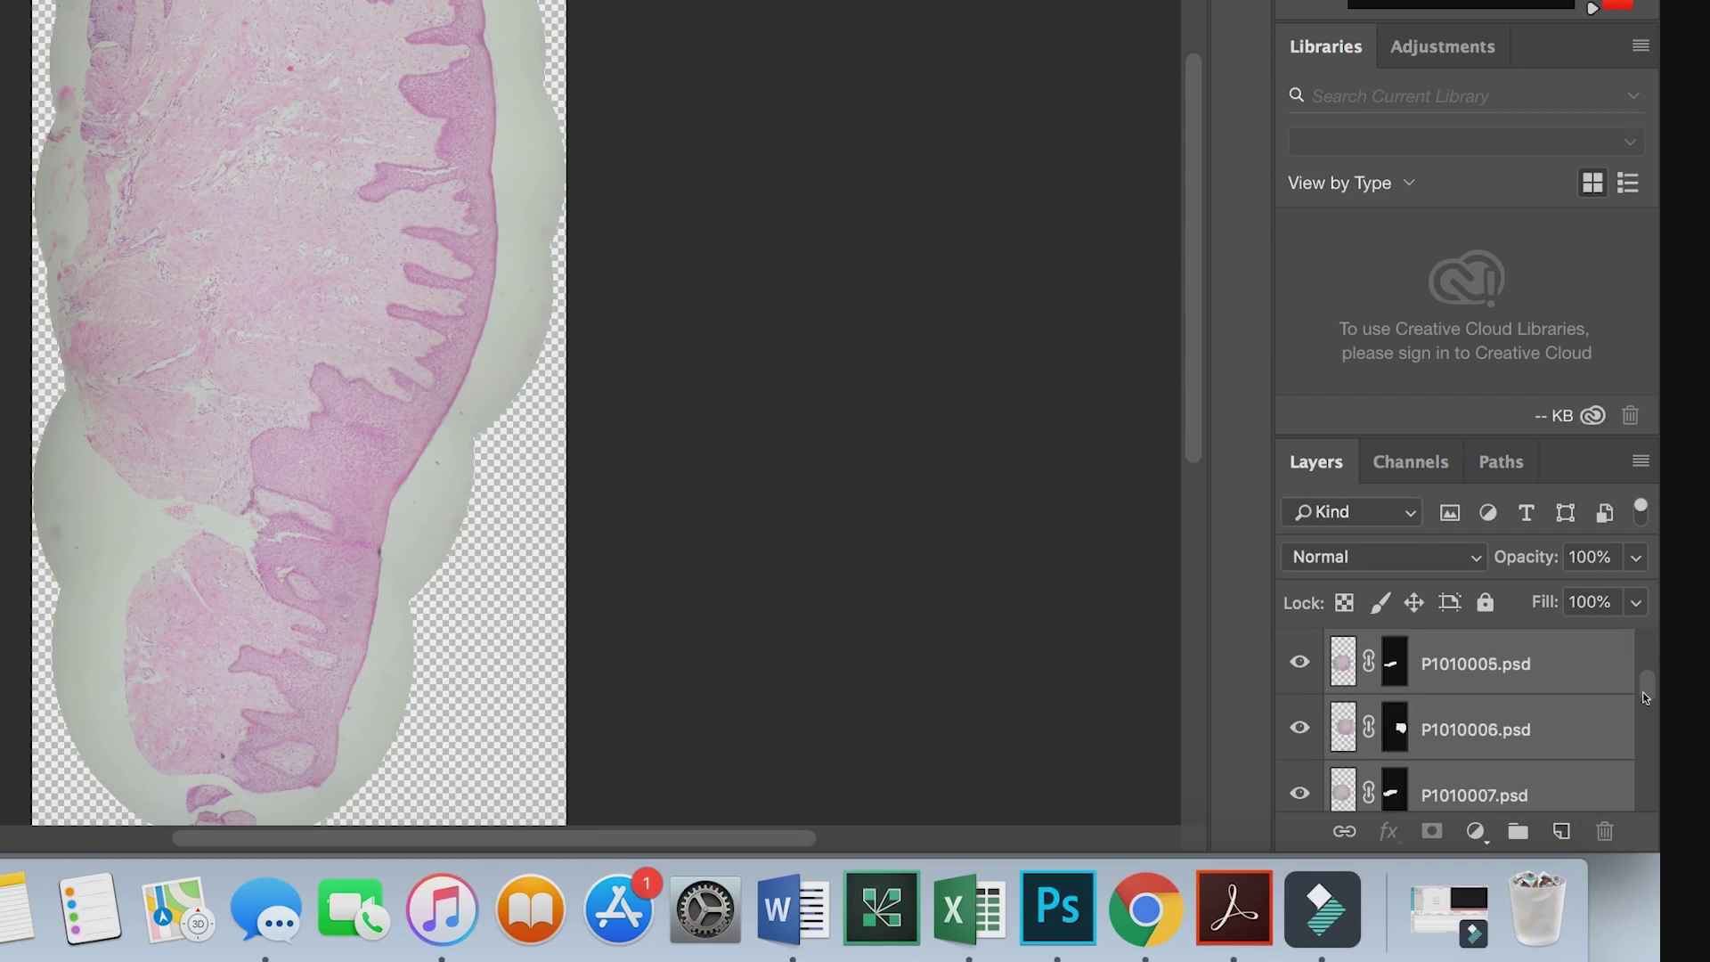
scroll(1648, 718, down, 2)
scroll(1647, 718, down, 2)
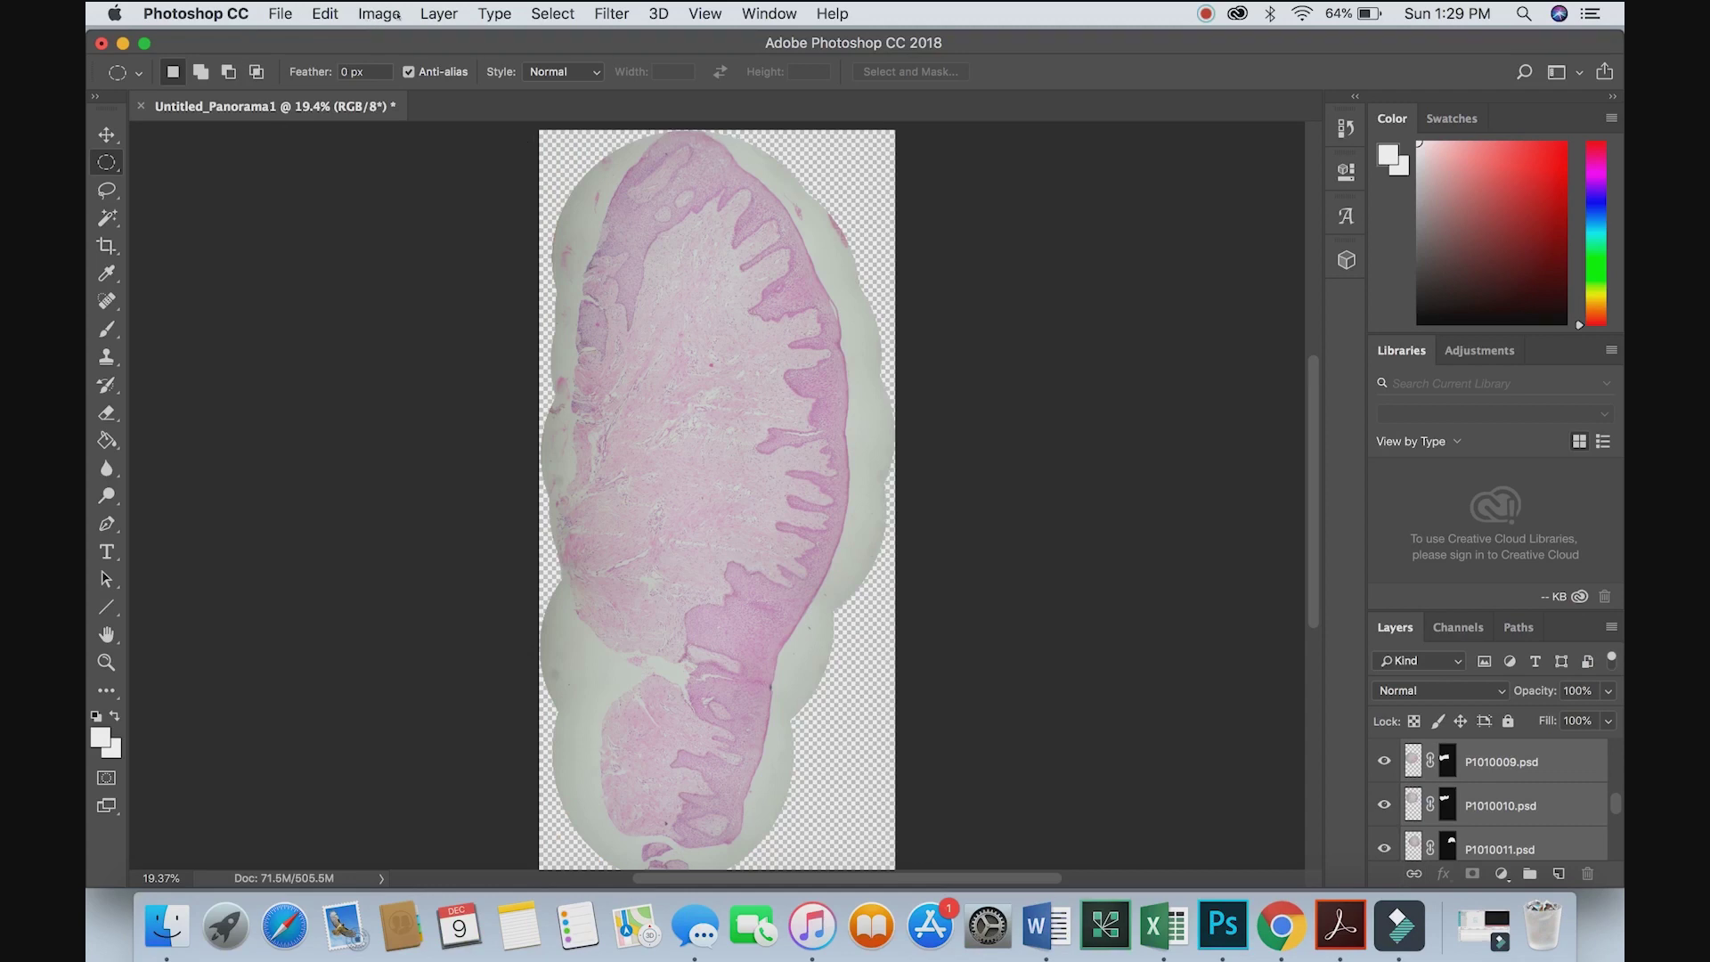
click(435, 13)
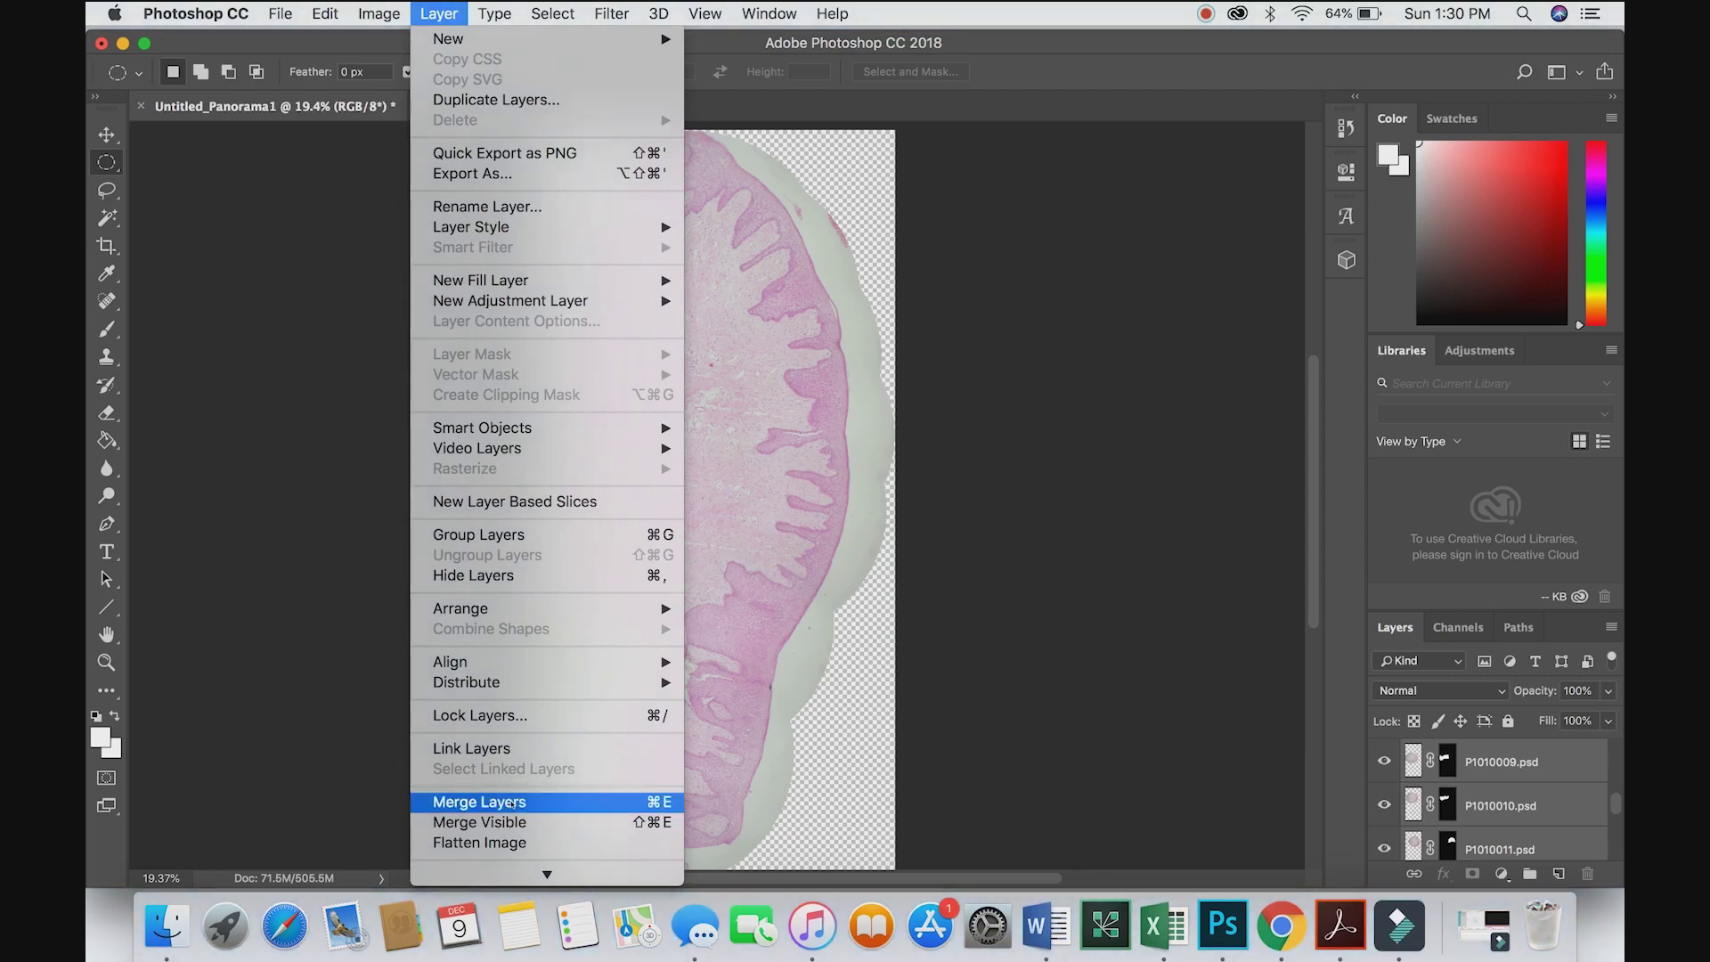
click(510, 804)
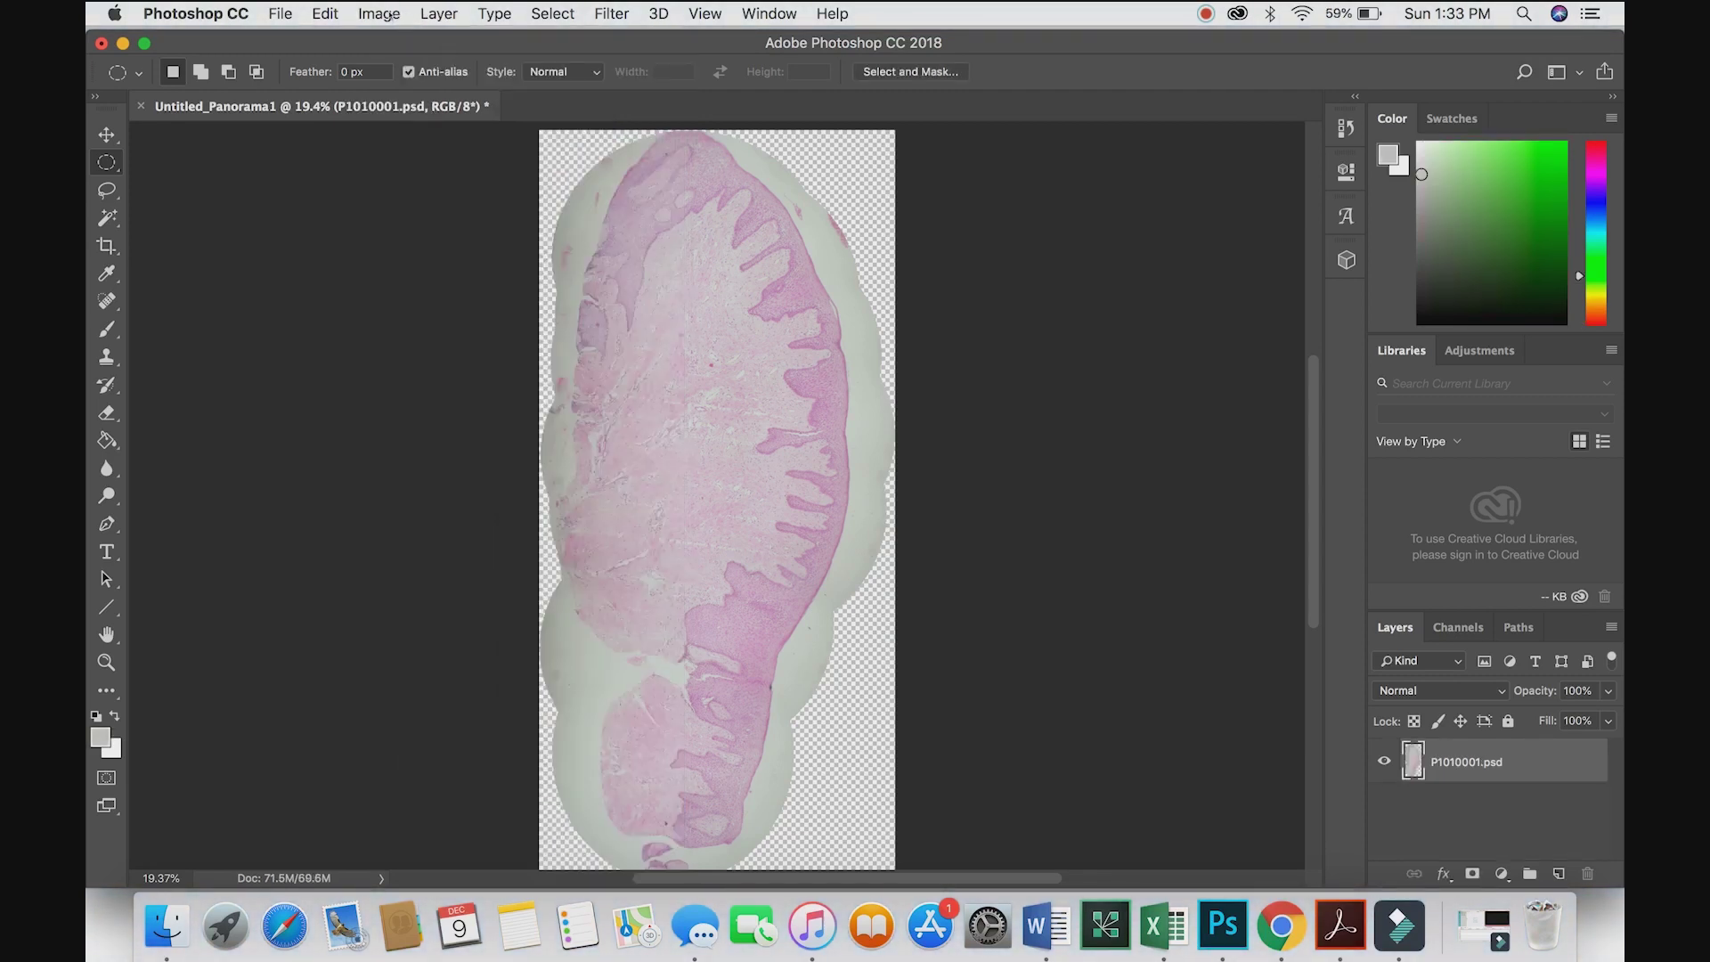
click(379, 14)
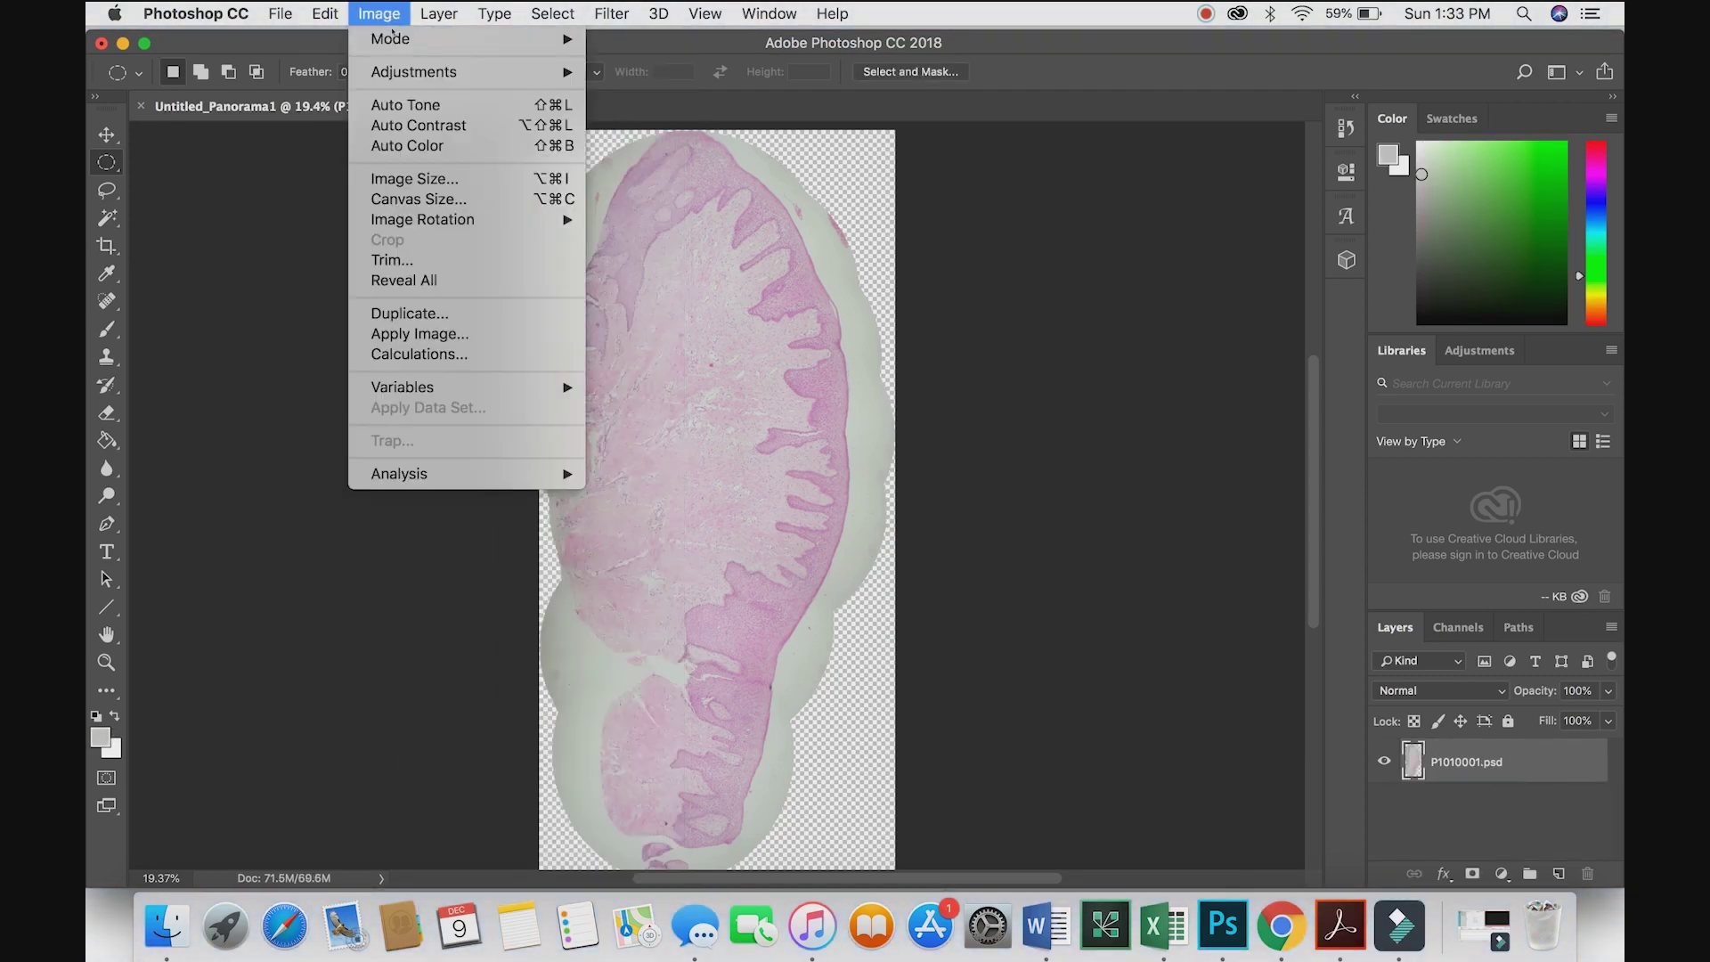
mouse_move(414, 72)
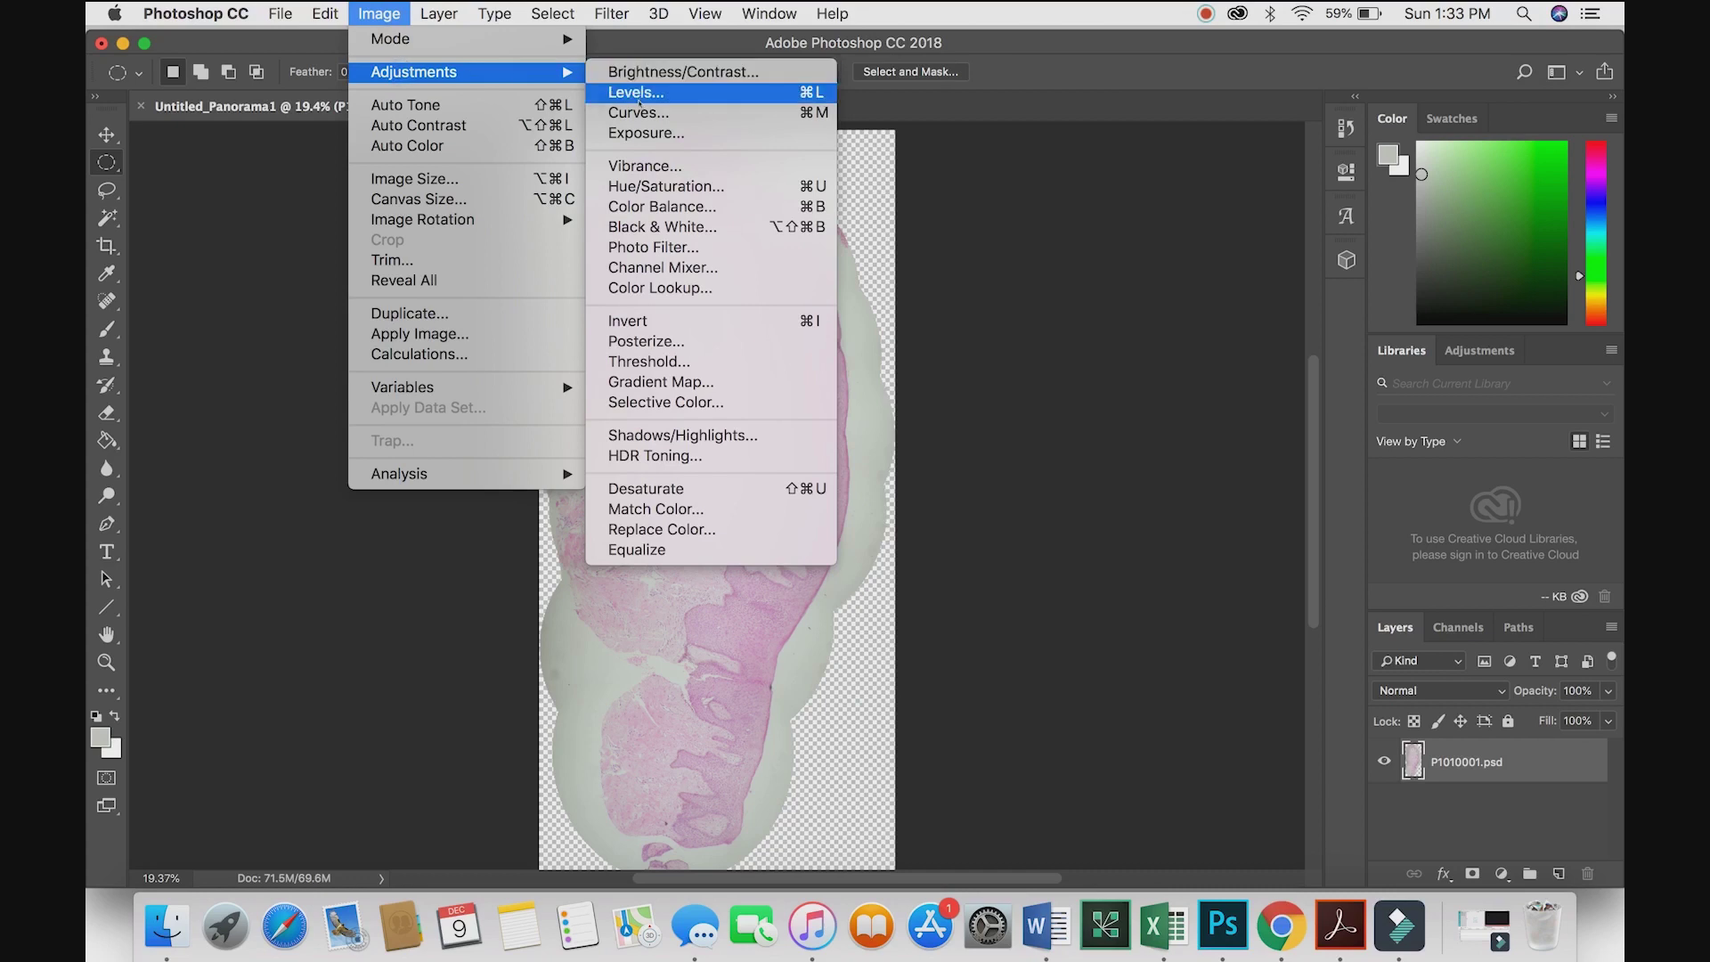
Apply Curves with the grey background as white point and midtones pulled down
click(639, 112)
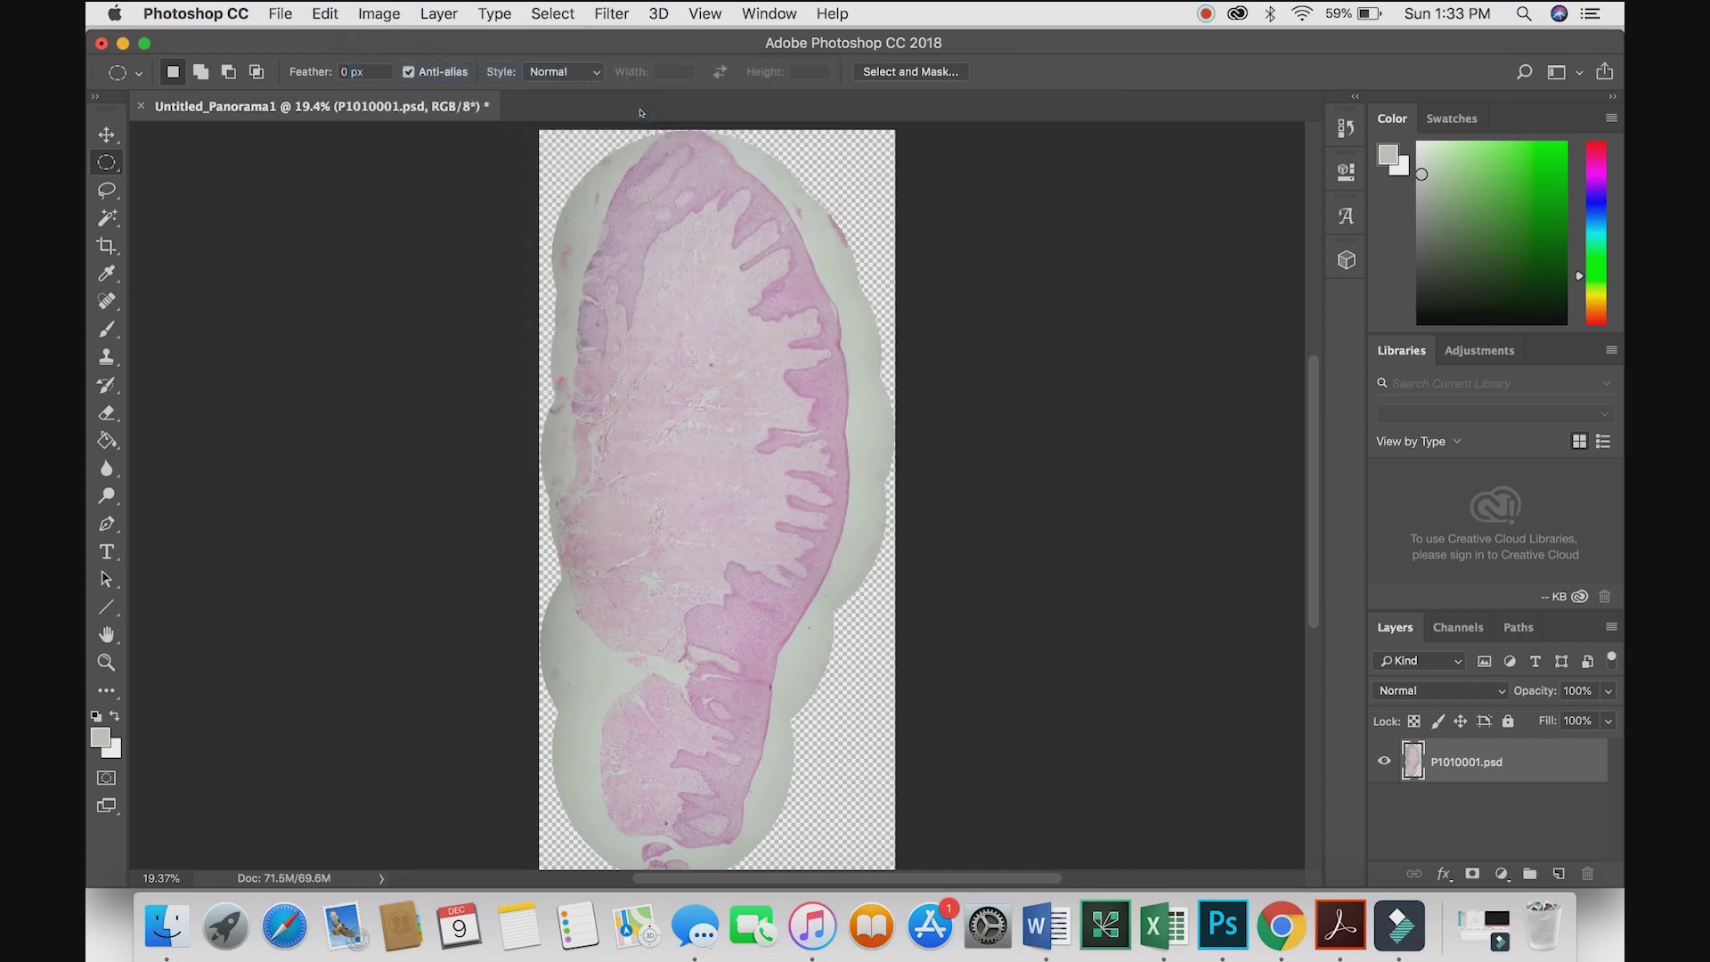
click(855, 570)
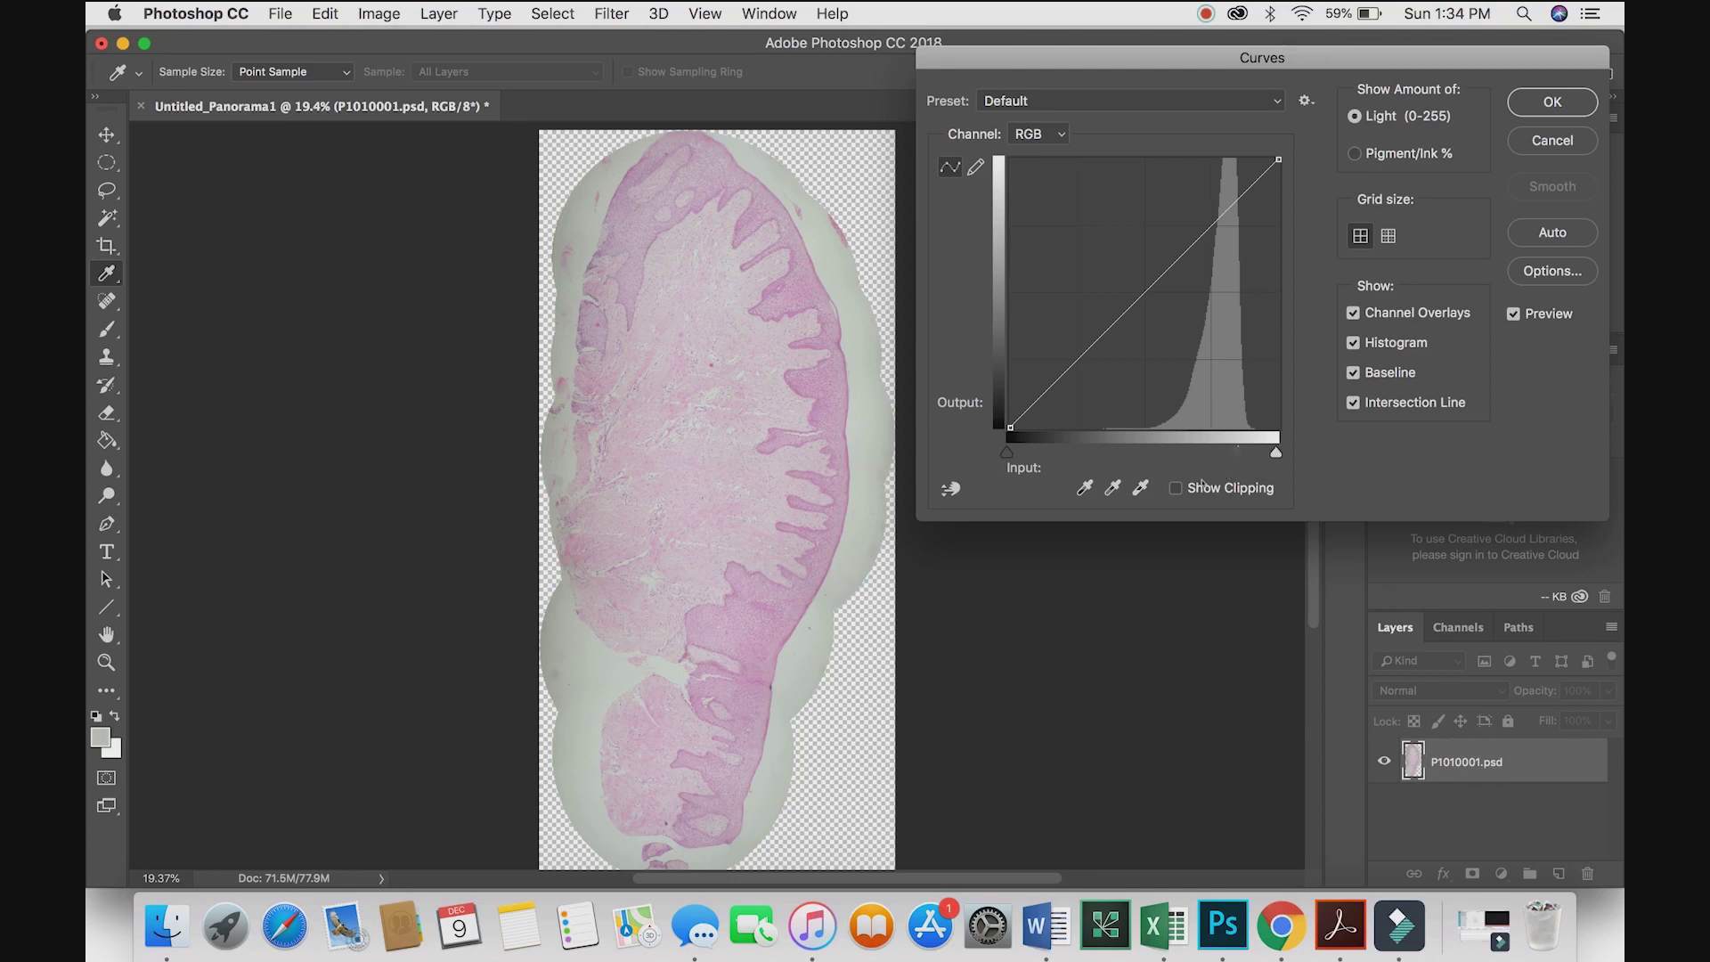
click(1140, 487)
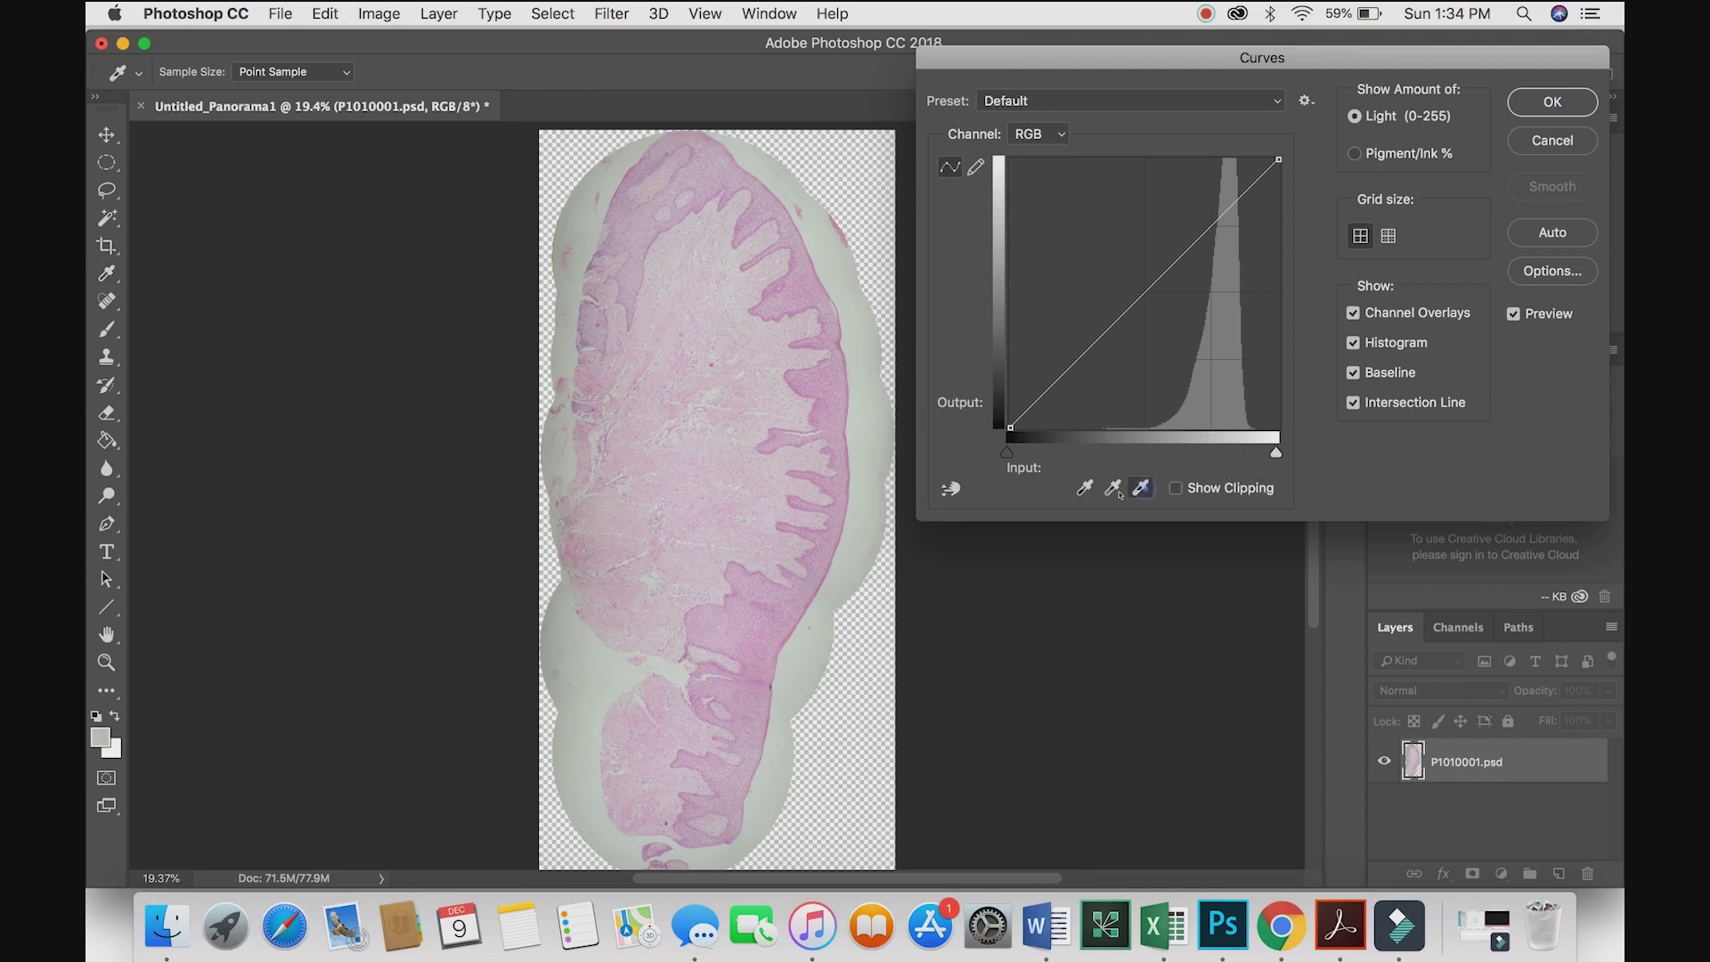
click(857, 557)
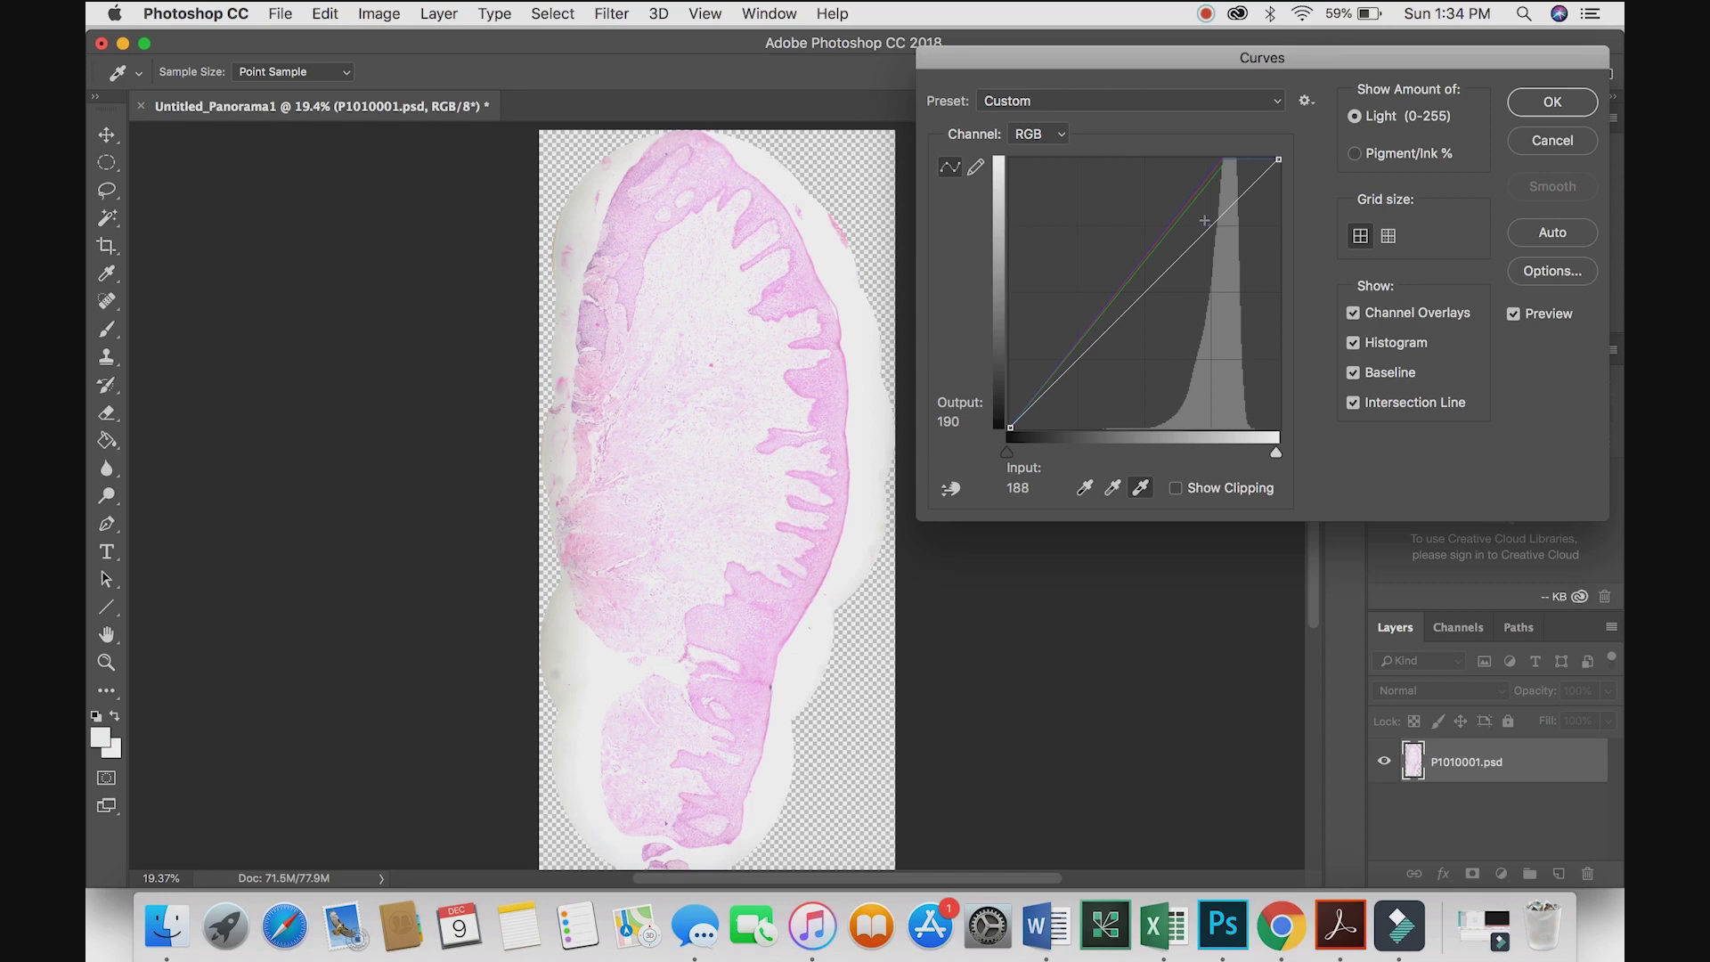
drag(1209, 228, 1211, 249)
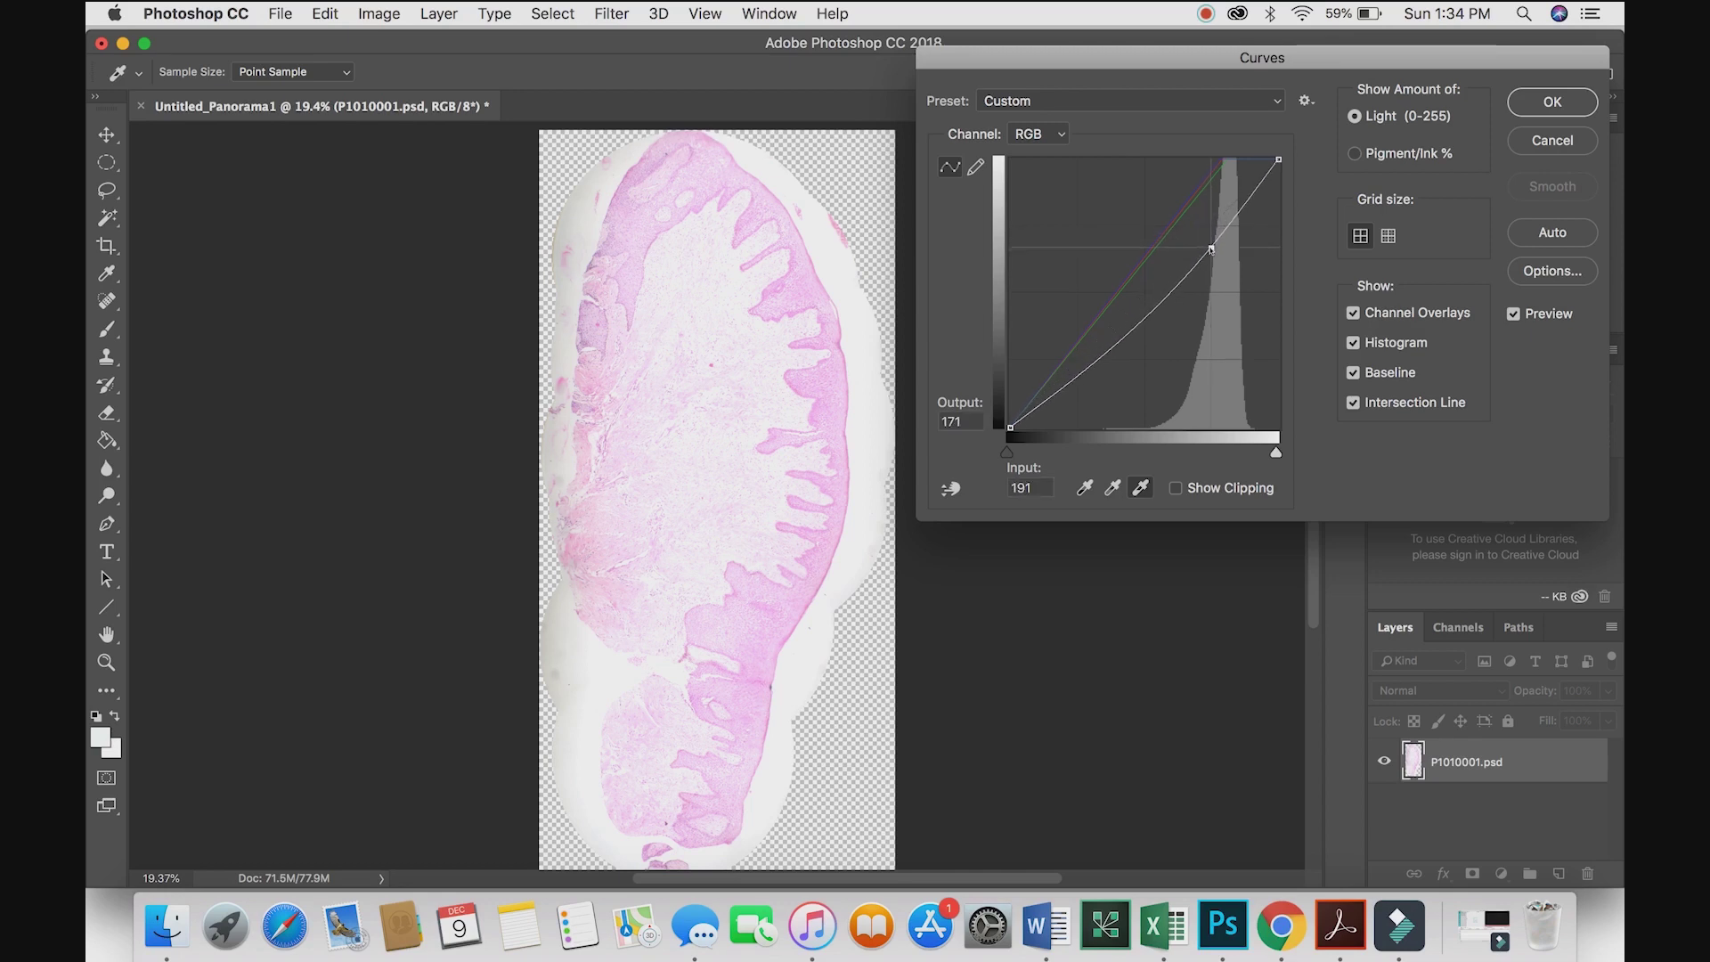
drag(1211, 249, 1215, 259)
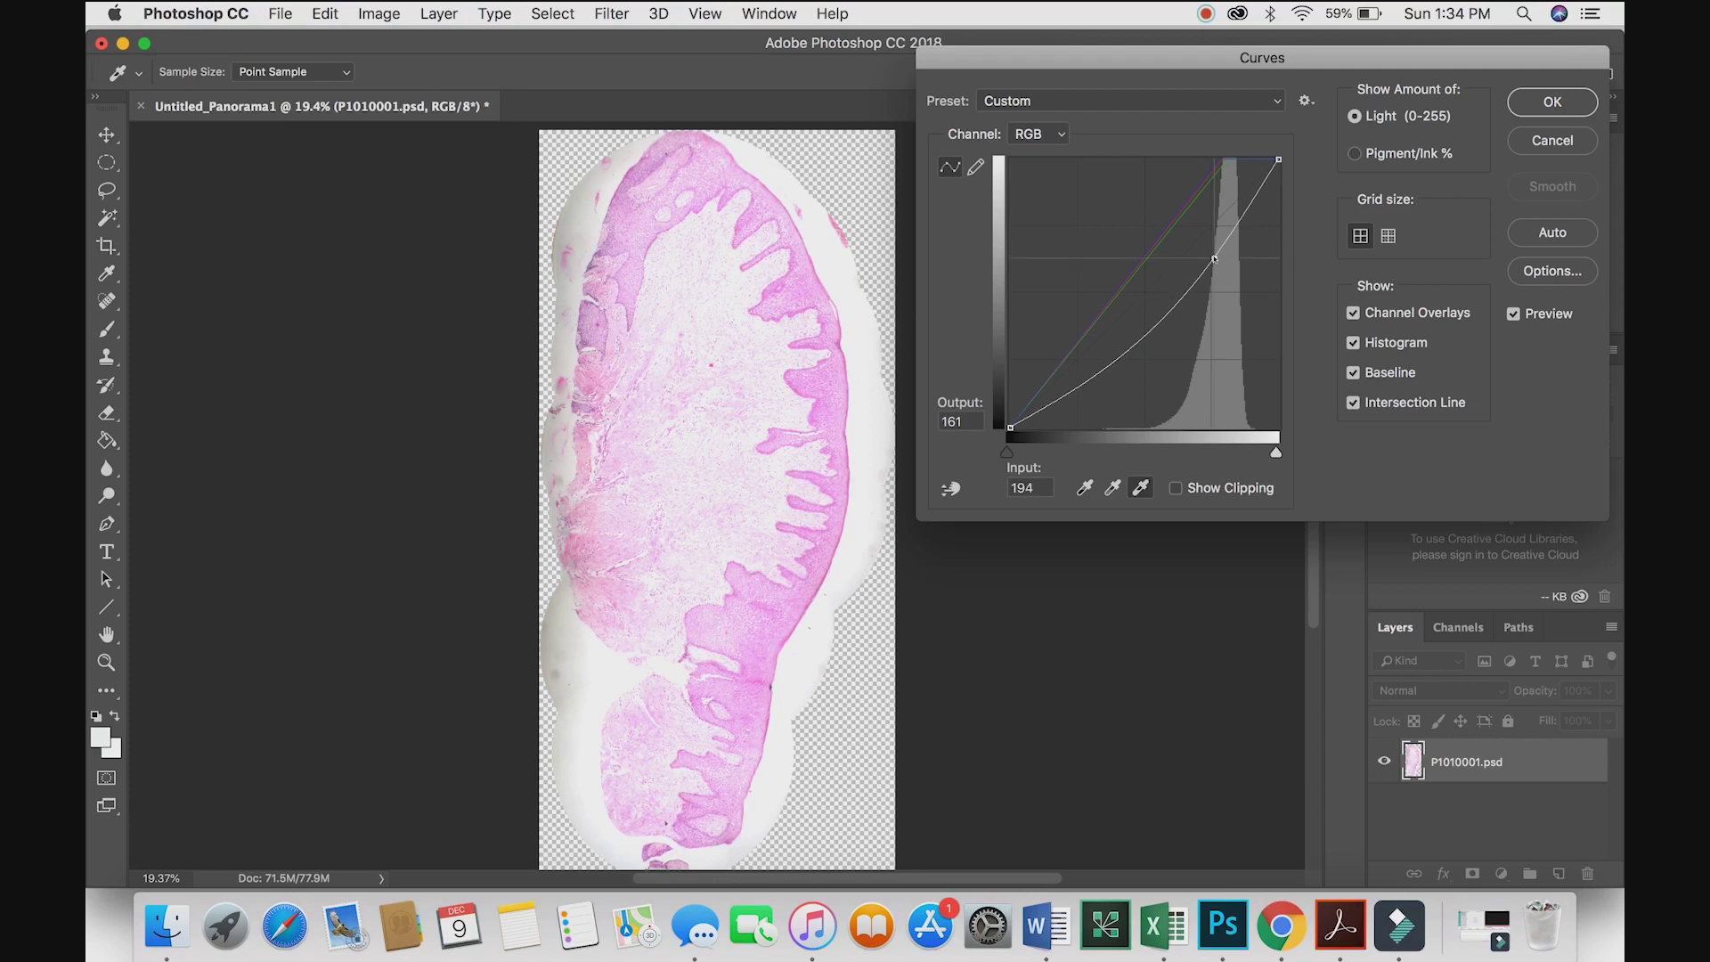
click(1532, 103)
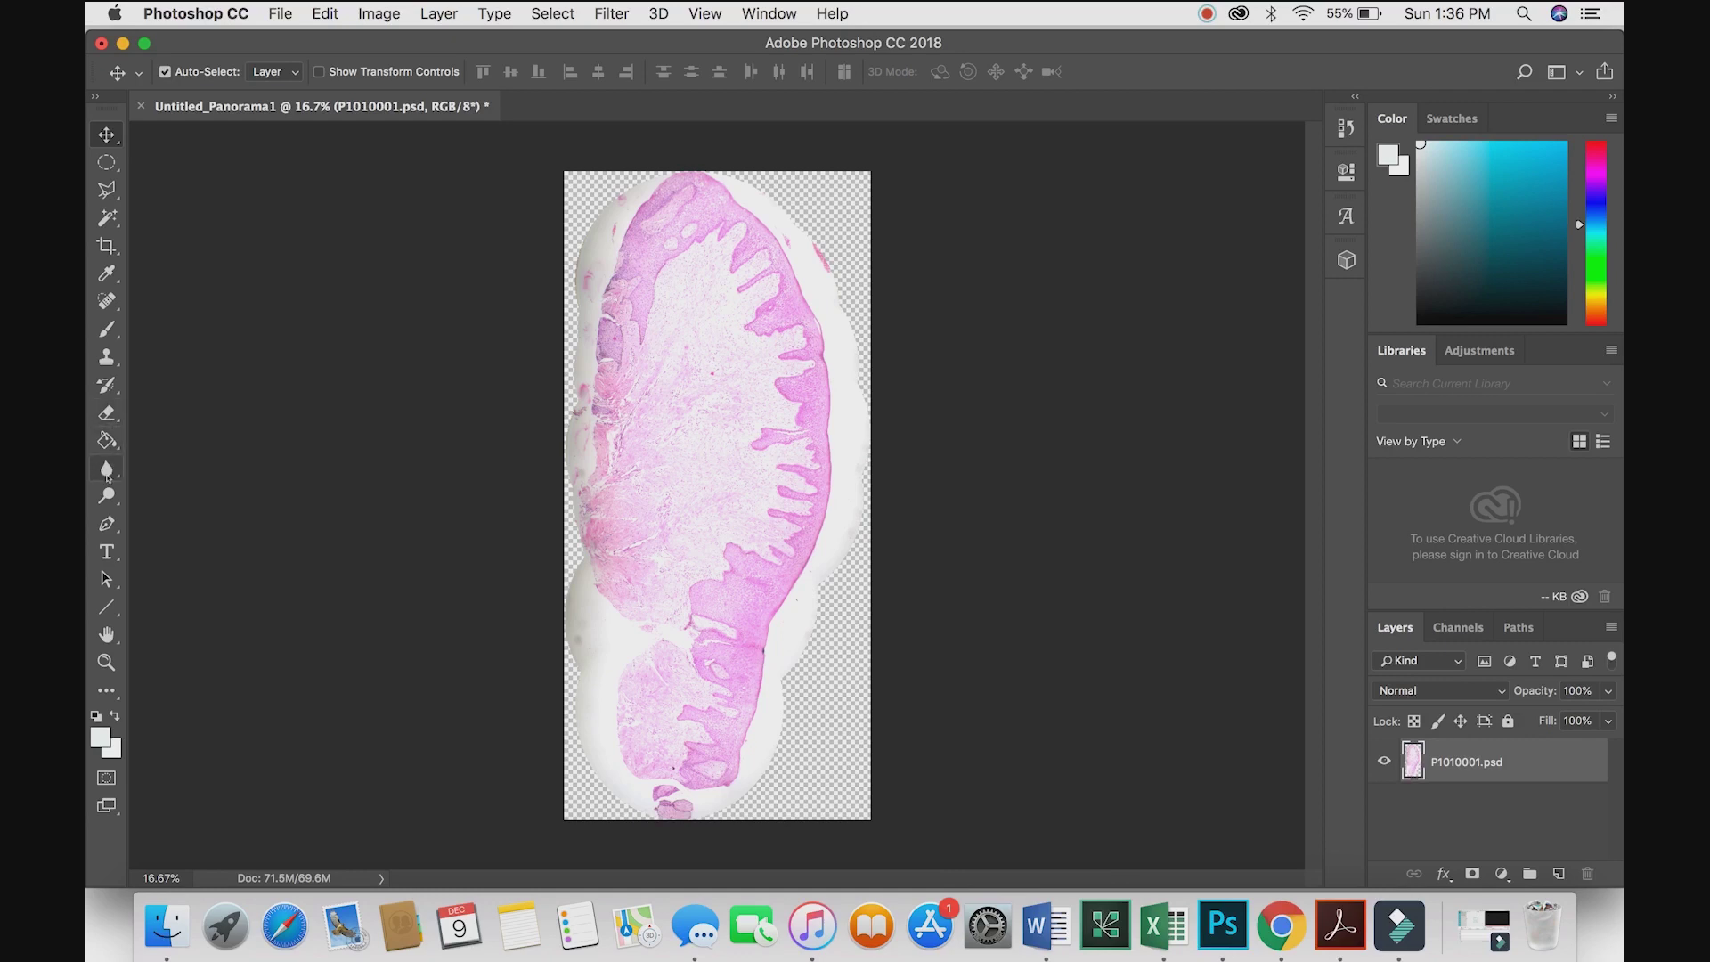
Select the standard Eraser with a 198 px brush
click(116, 417)
click(196, 412)
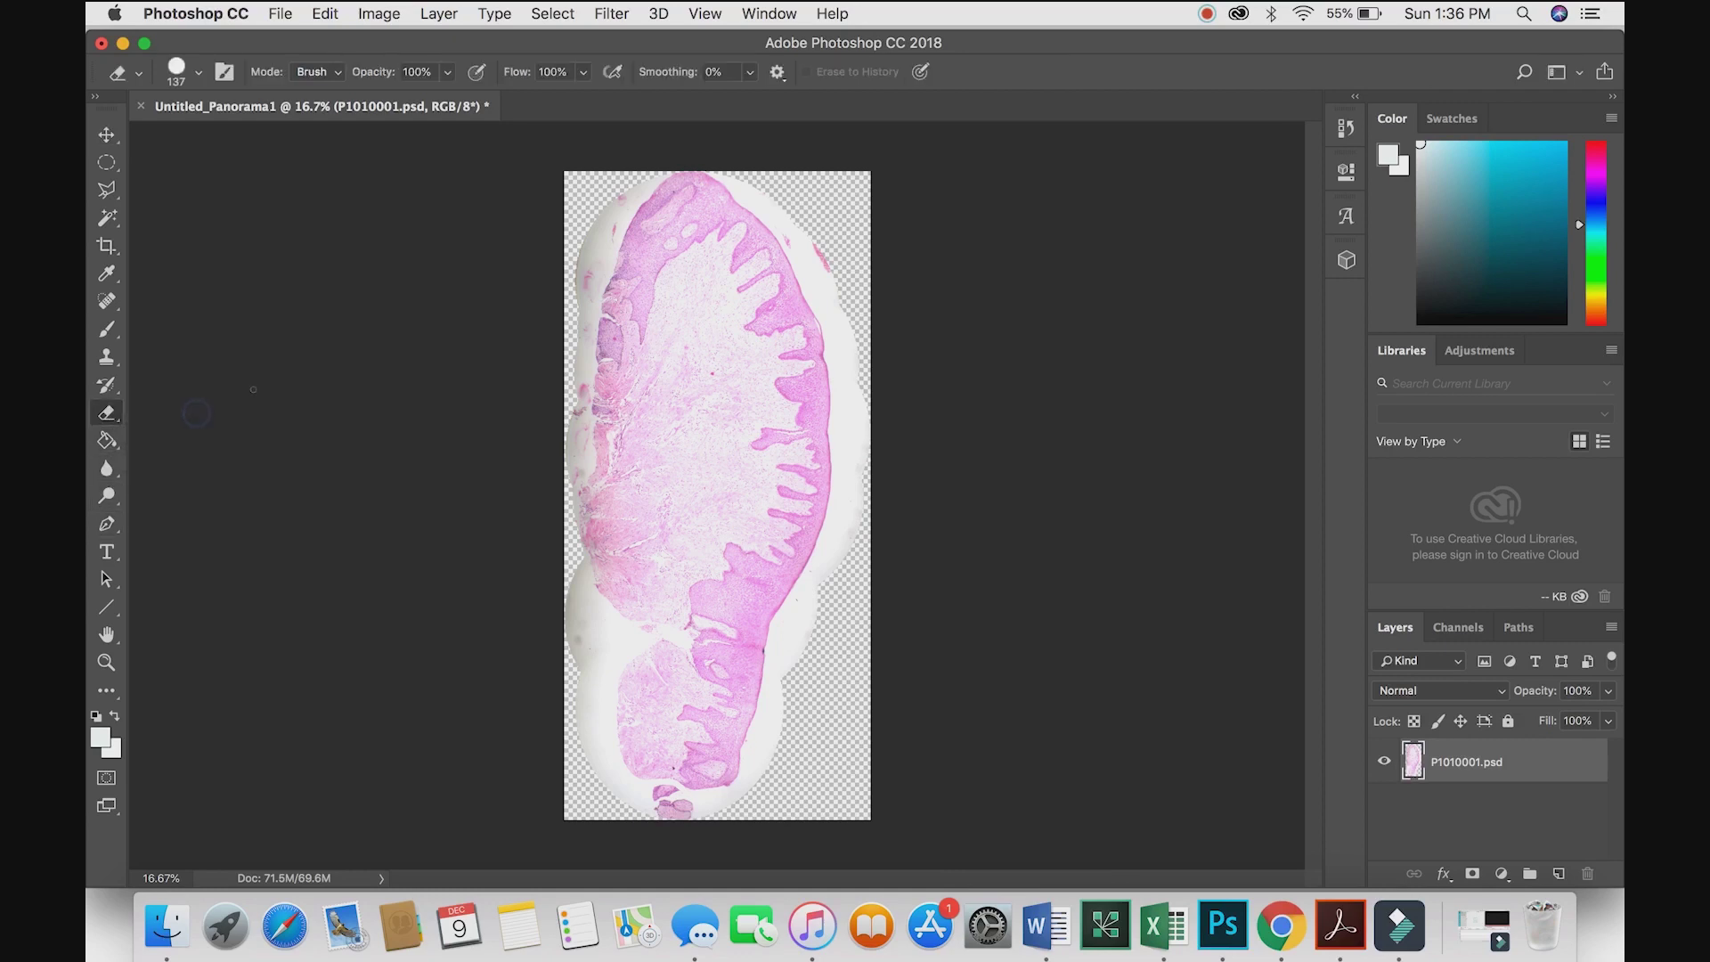
right_click(827, 290)
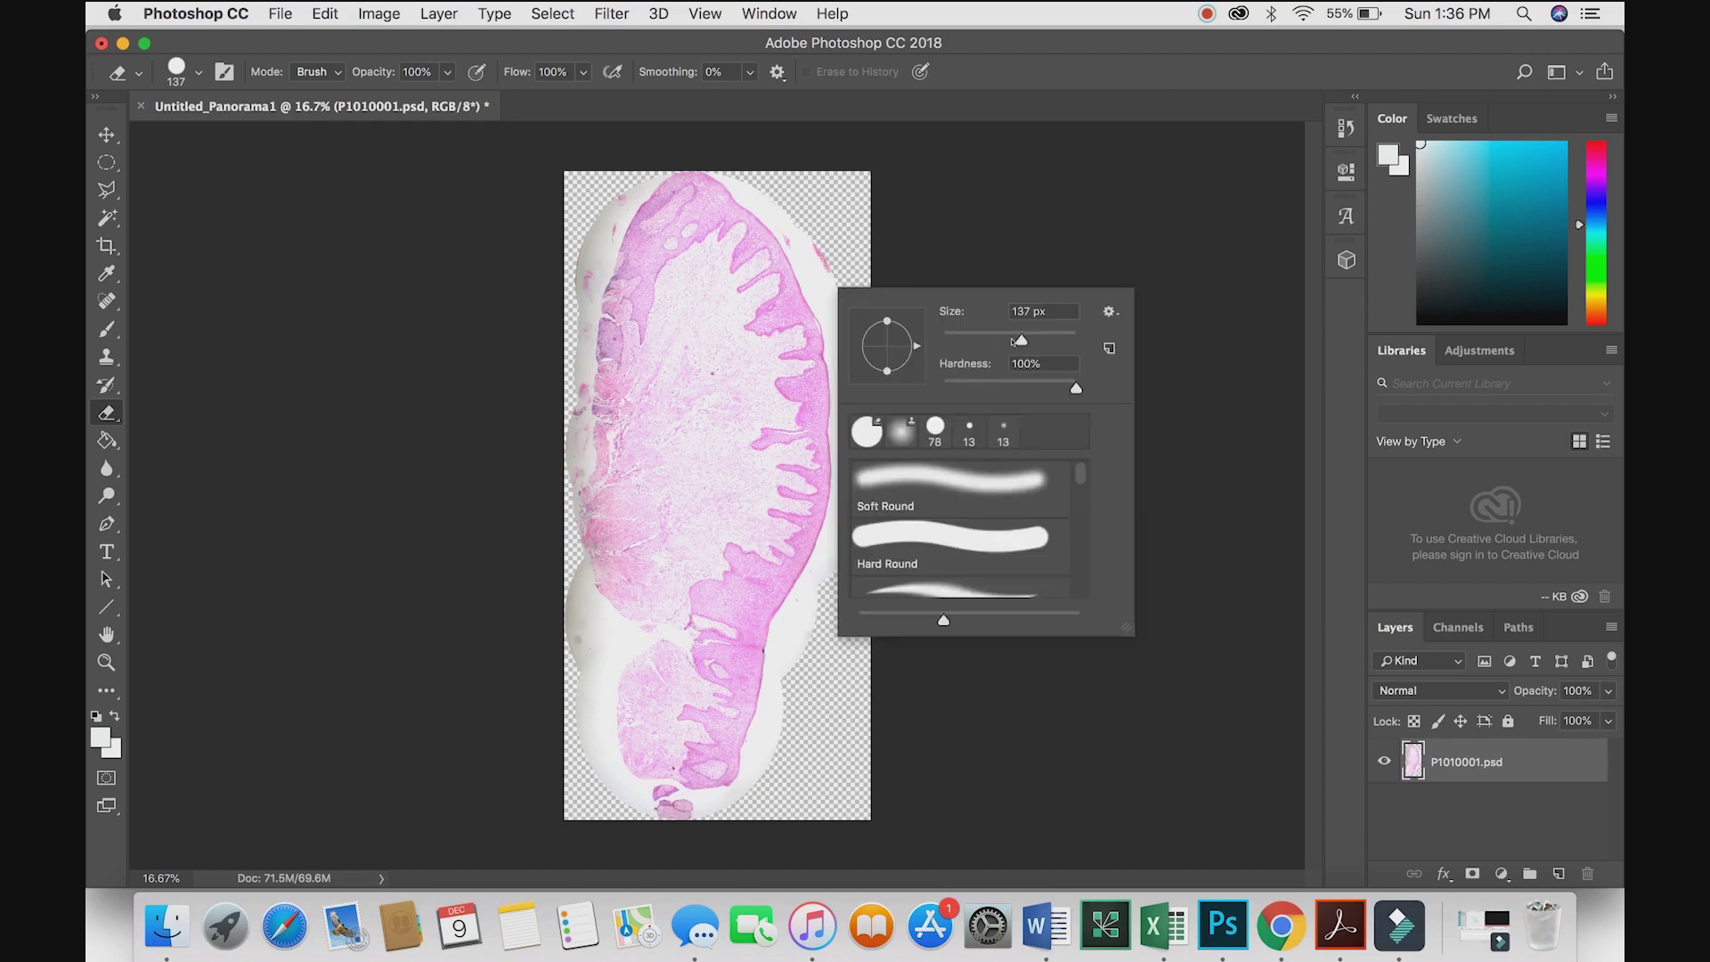
drag(1021, 341, 1035, 341)
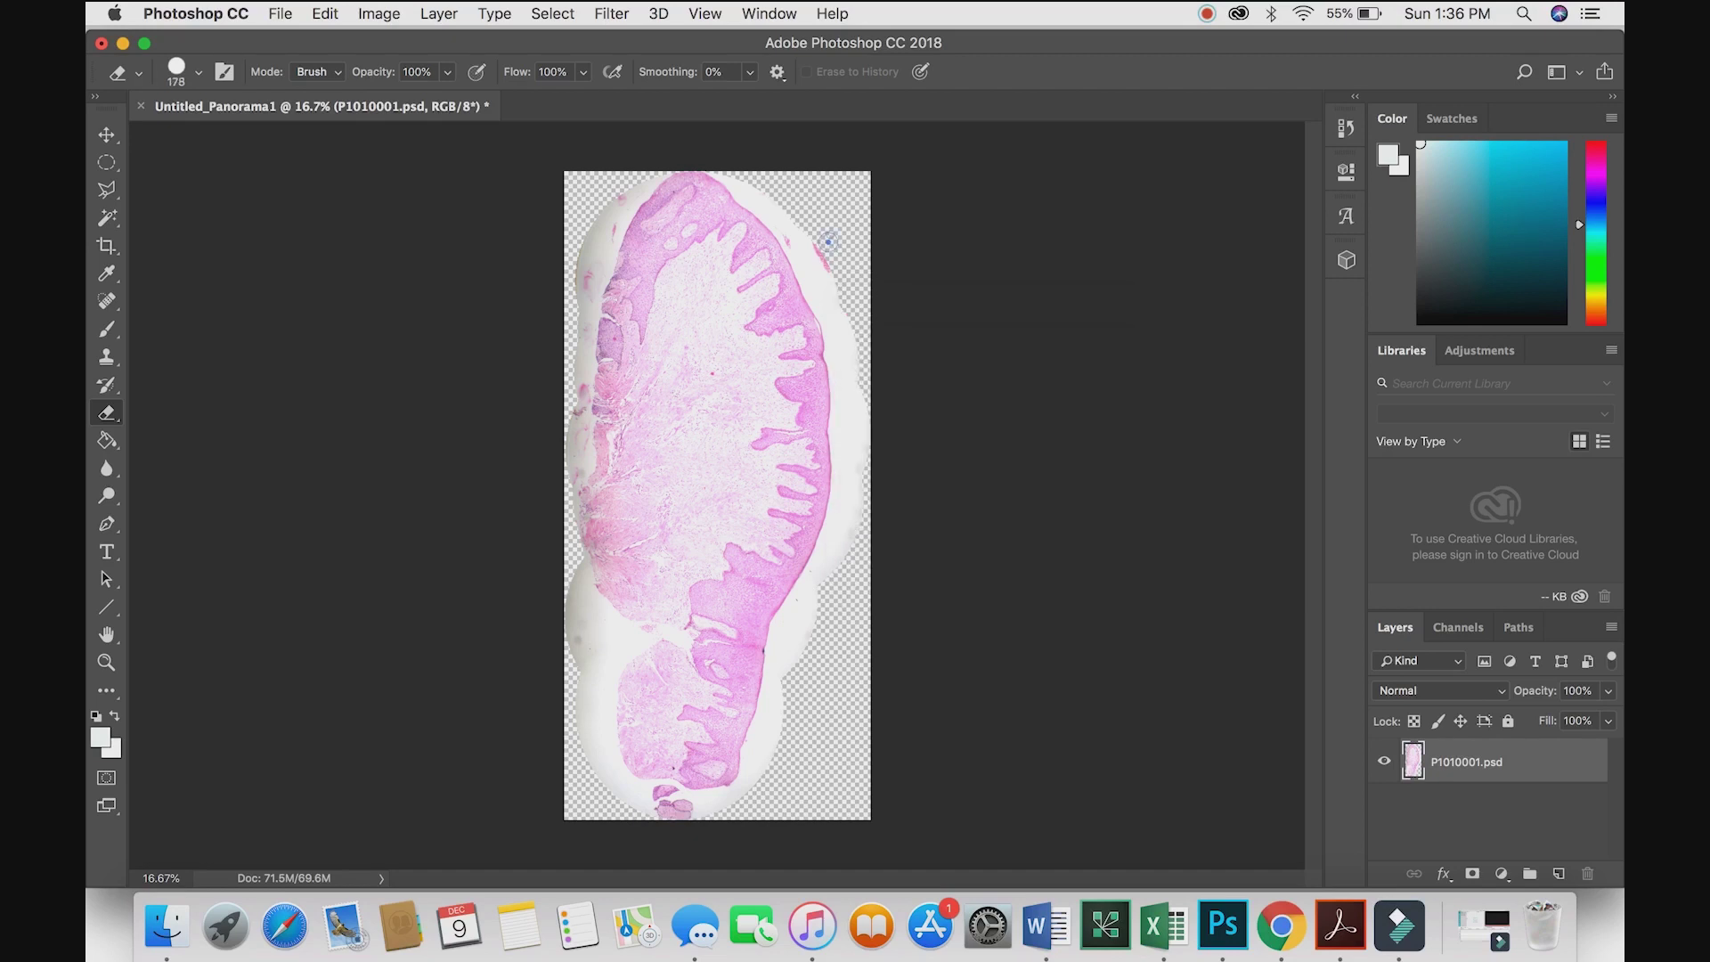
Erase the white fringe along the tissue's left and right edges
mouse_move(770, 183)
mouse_down()
mouse_move(833, 294)
mouse_move(851, 427)
mouse_move(753, 766)
mouse_move(713, 806)
mouse_up()
mouse_move(583, 565)
mouse_down()
mouse_move(592, 712)
mouse_move(623, 806)
mouse_up()
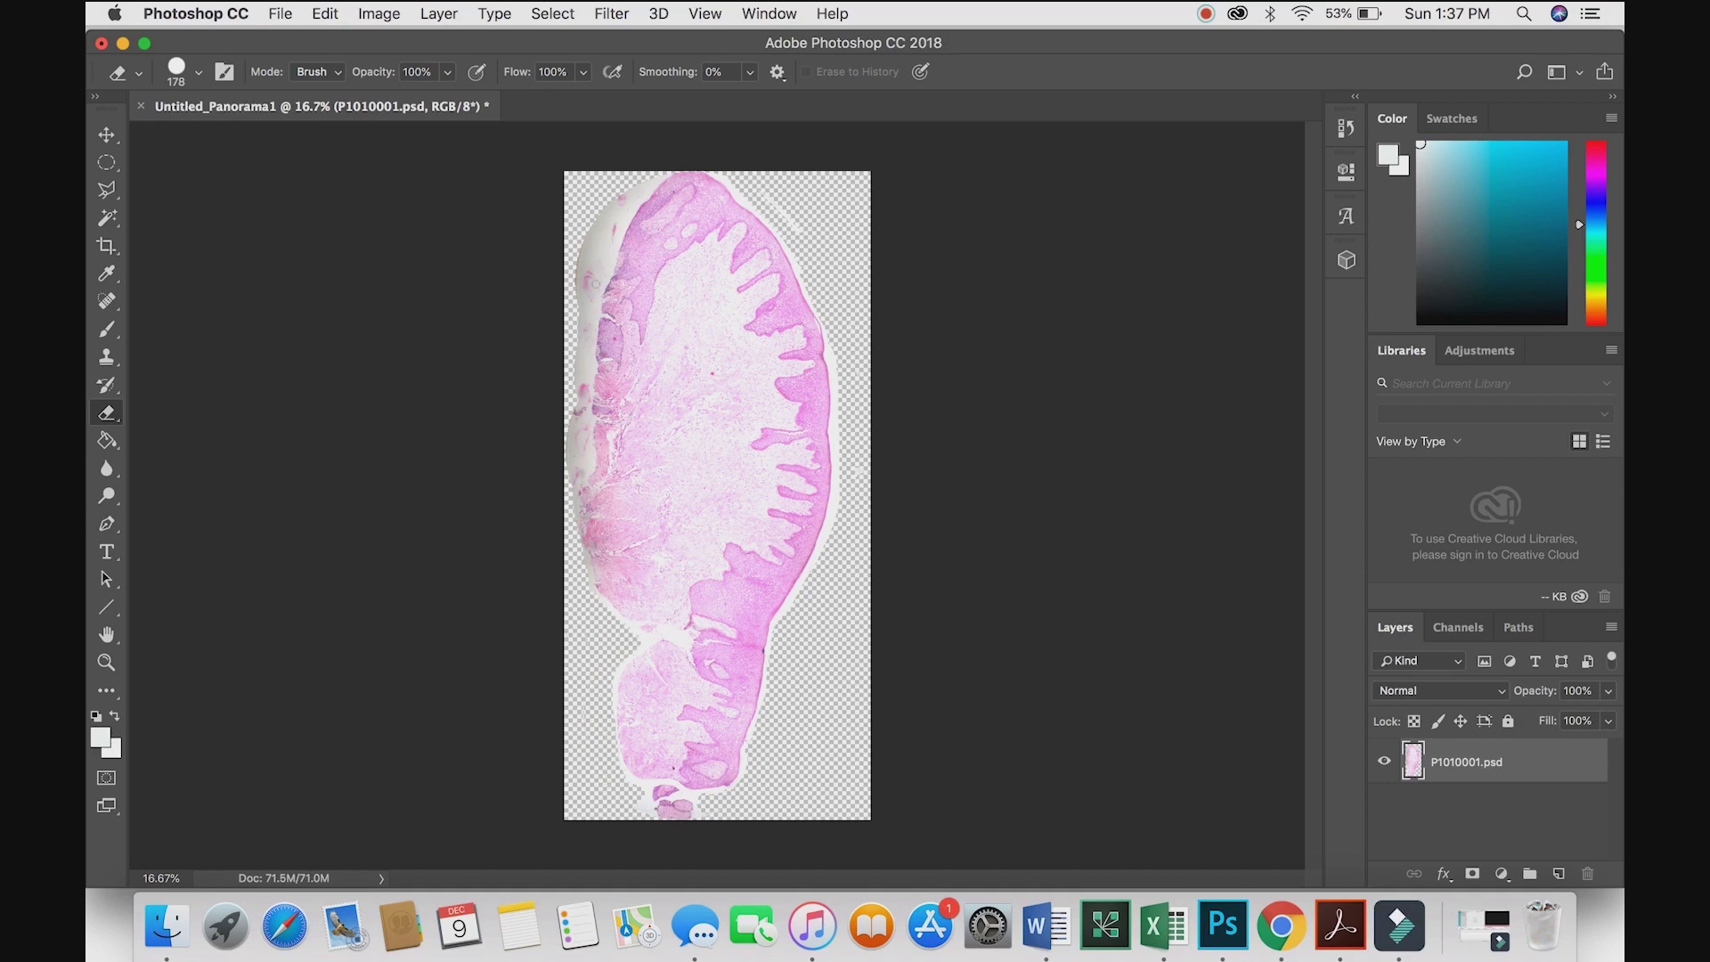
drag(632, 183, 589, 365)
drag(601, 241, 581, 592)
drag(783, 615, 828, 494)
drag(831, 343, 832, 419)
drag(833, 418, 837, 489)
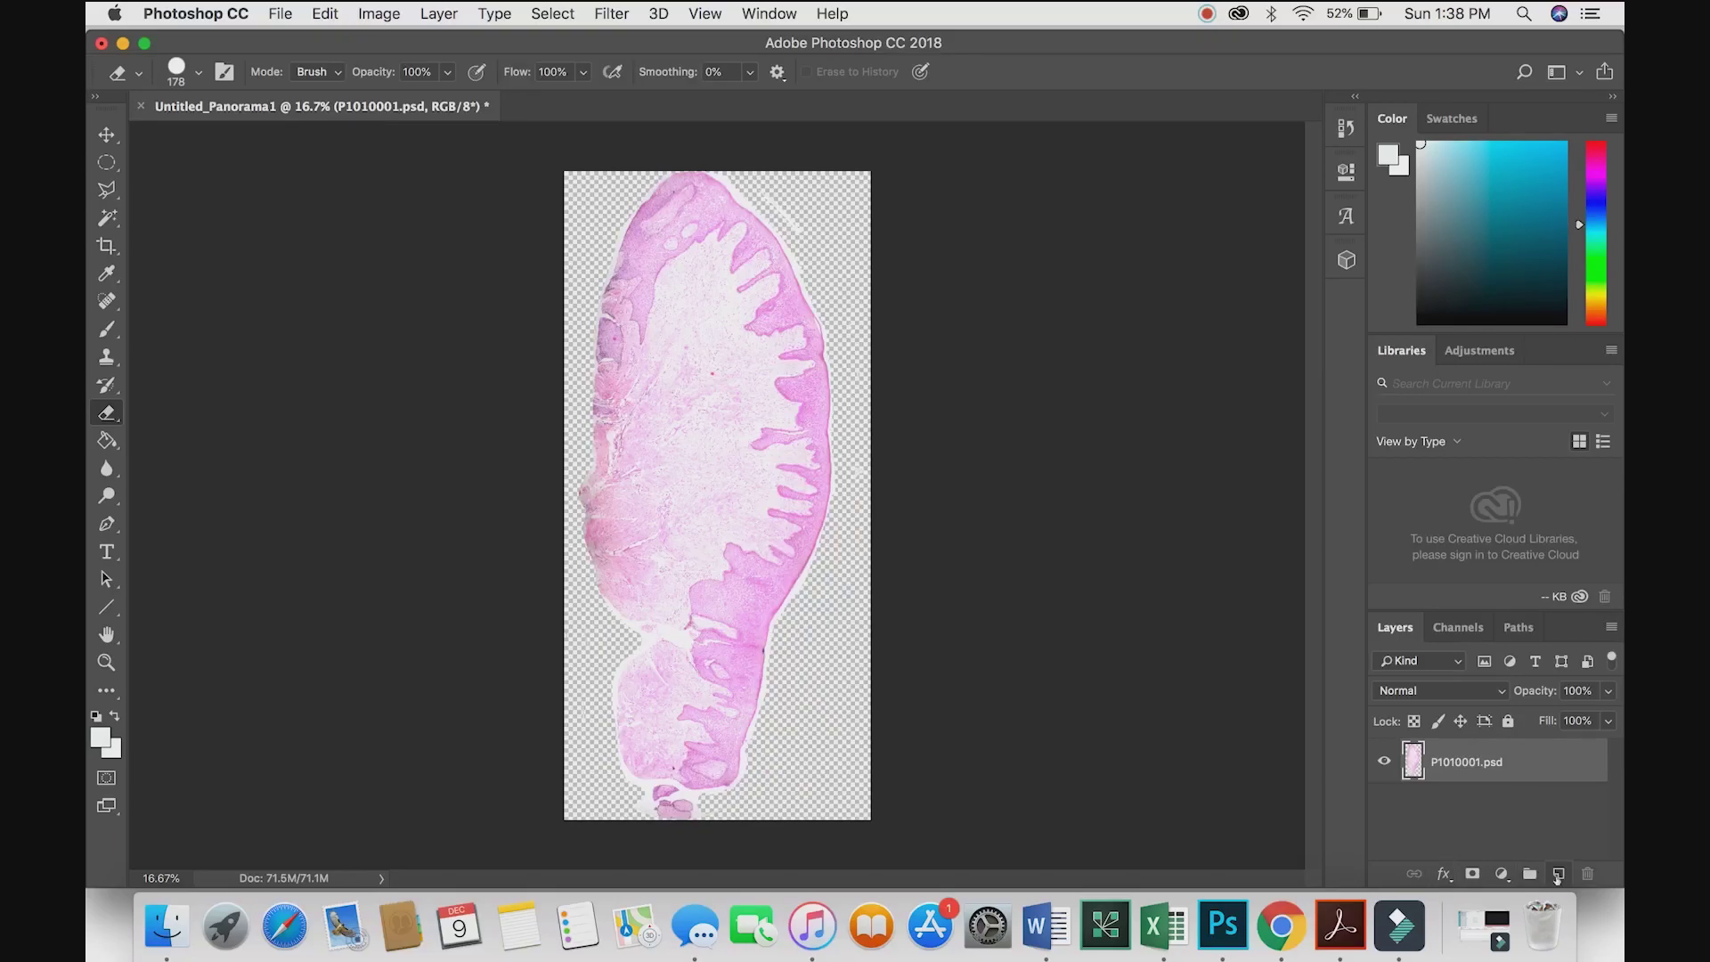
Add a new layer beneath the tissue layer and set the foreground to white
click(1557, 874)
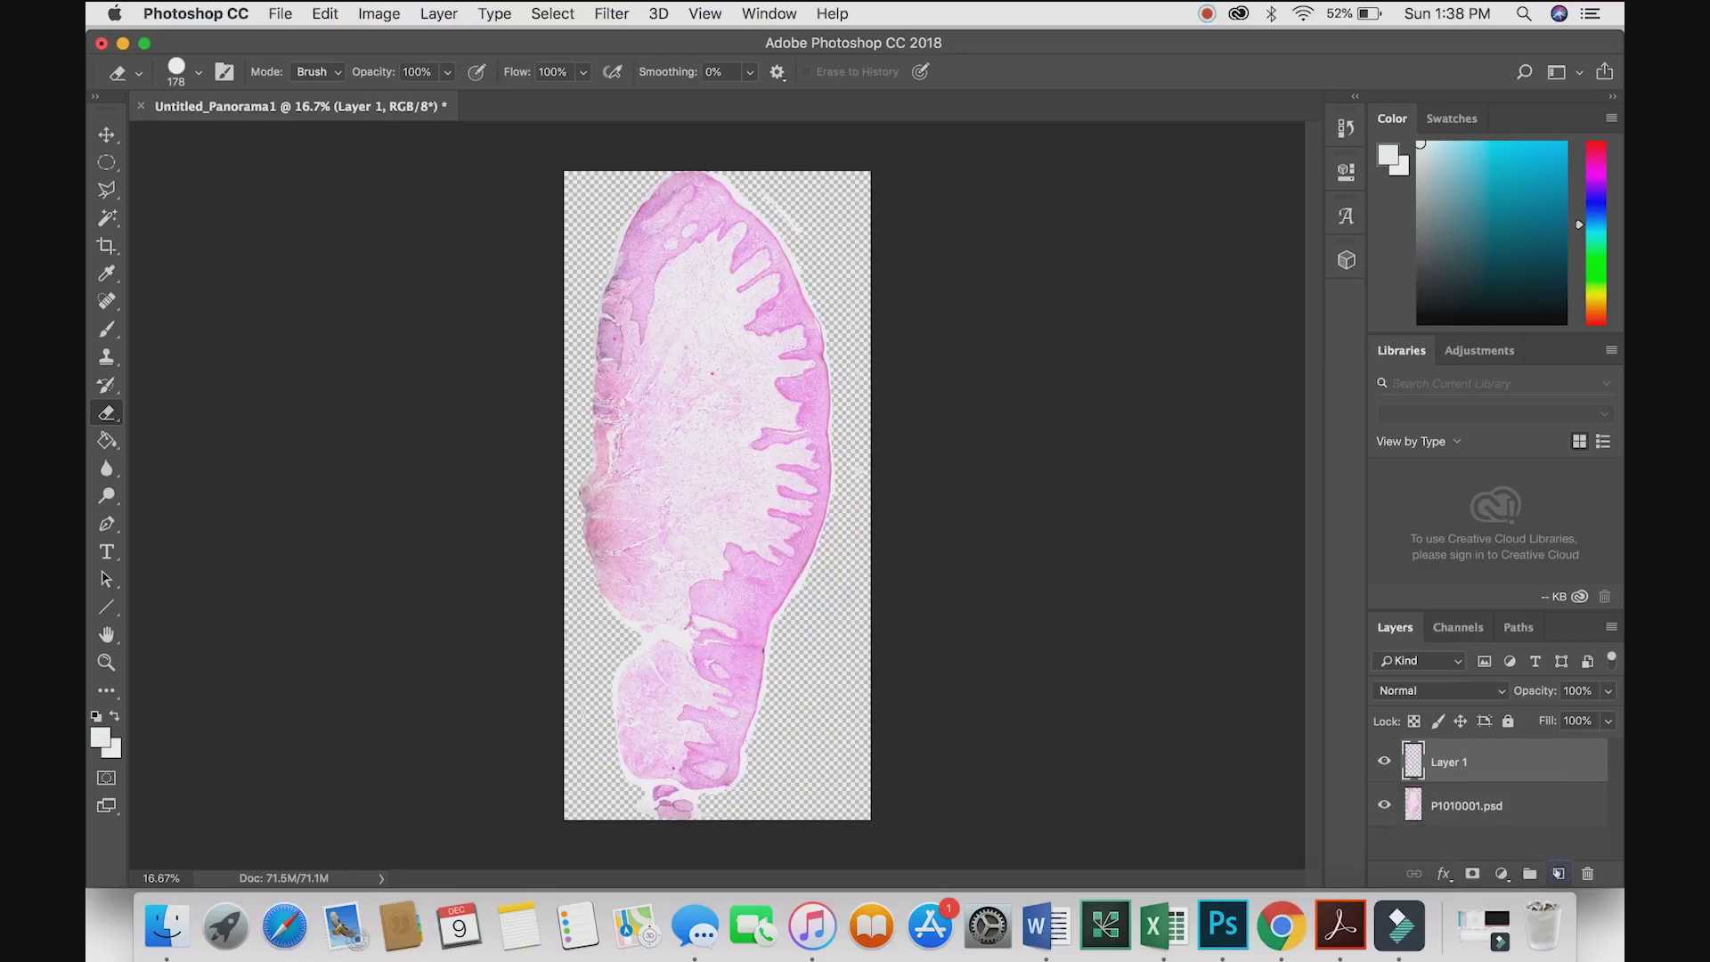
drag(1412, 760, 1412, 806)
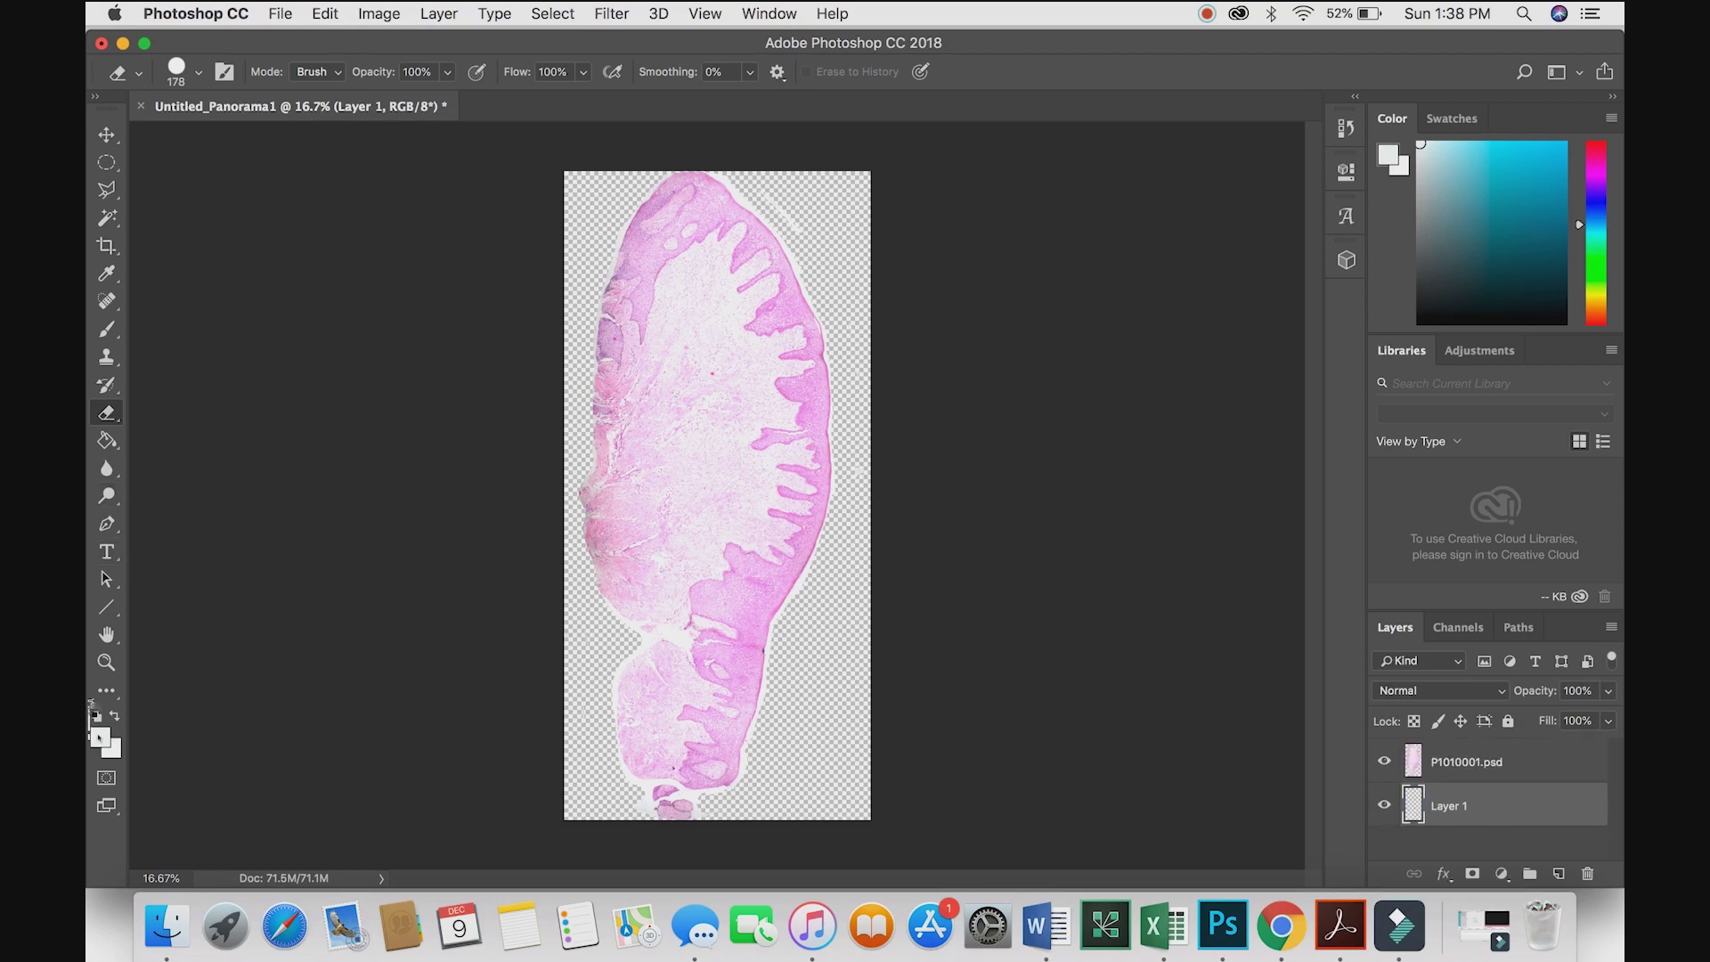
click(101, 735)
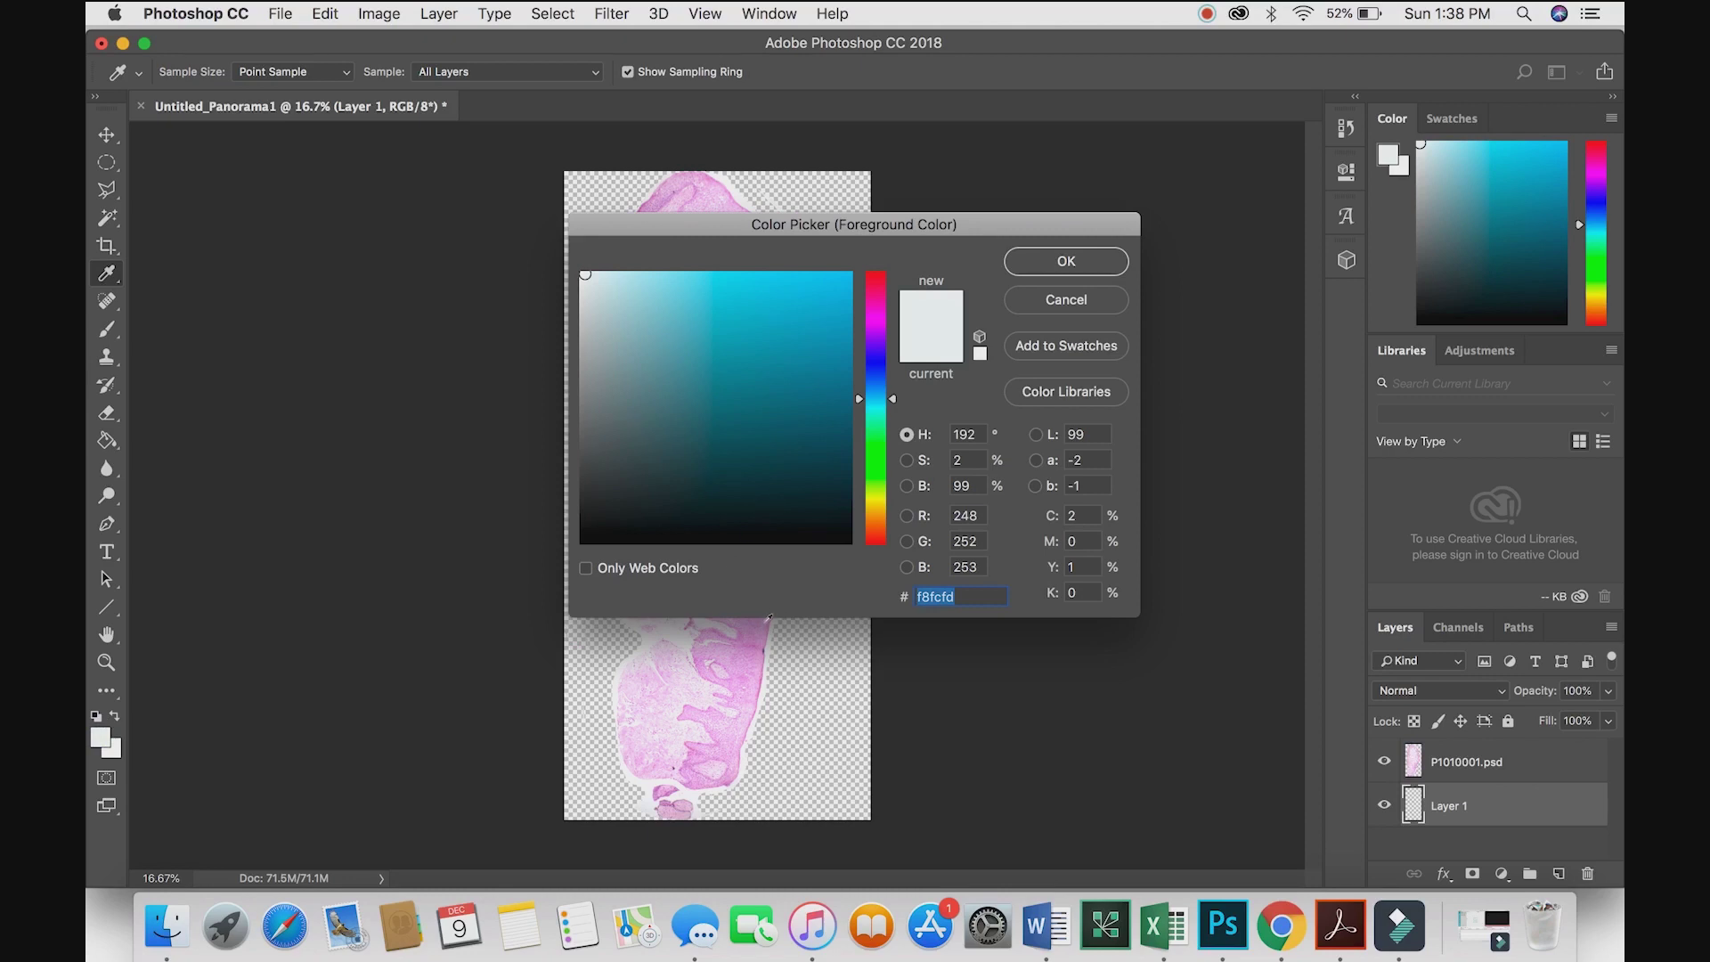
click(773, 634)
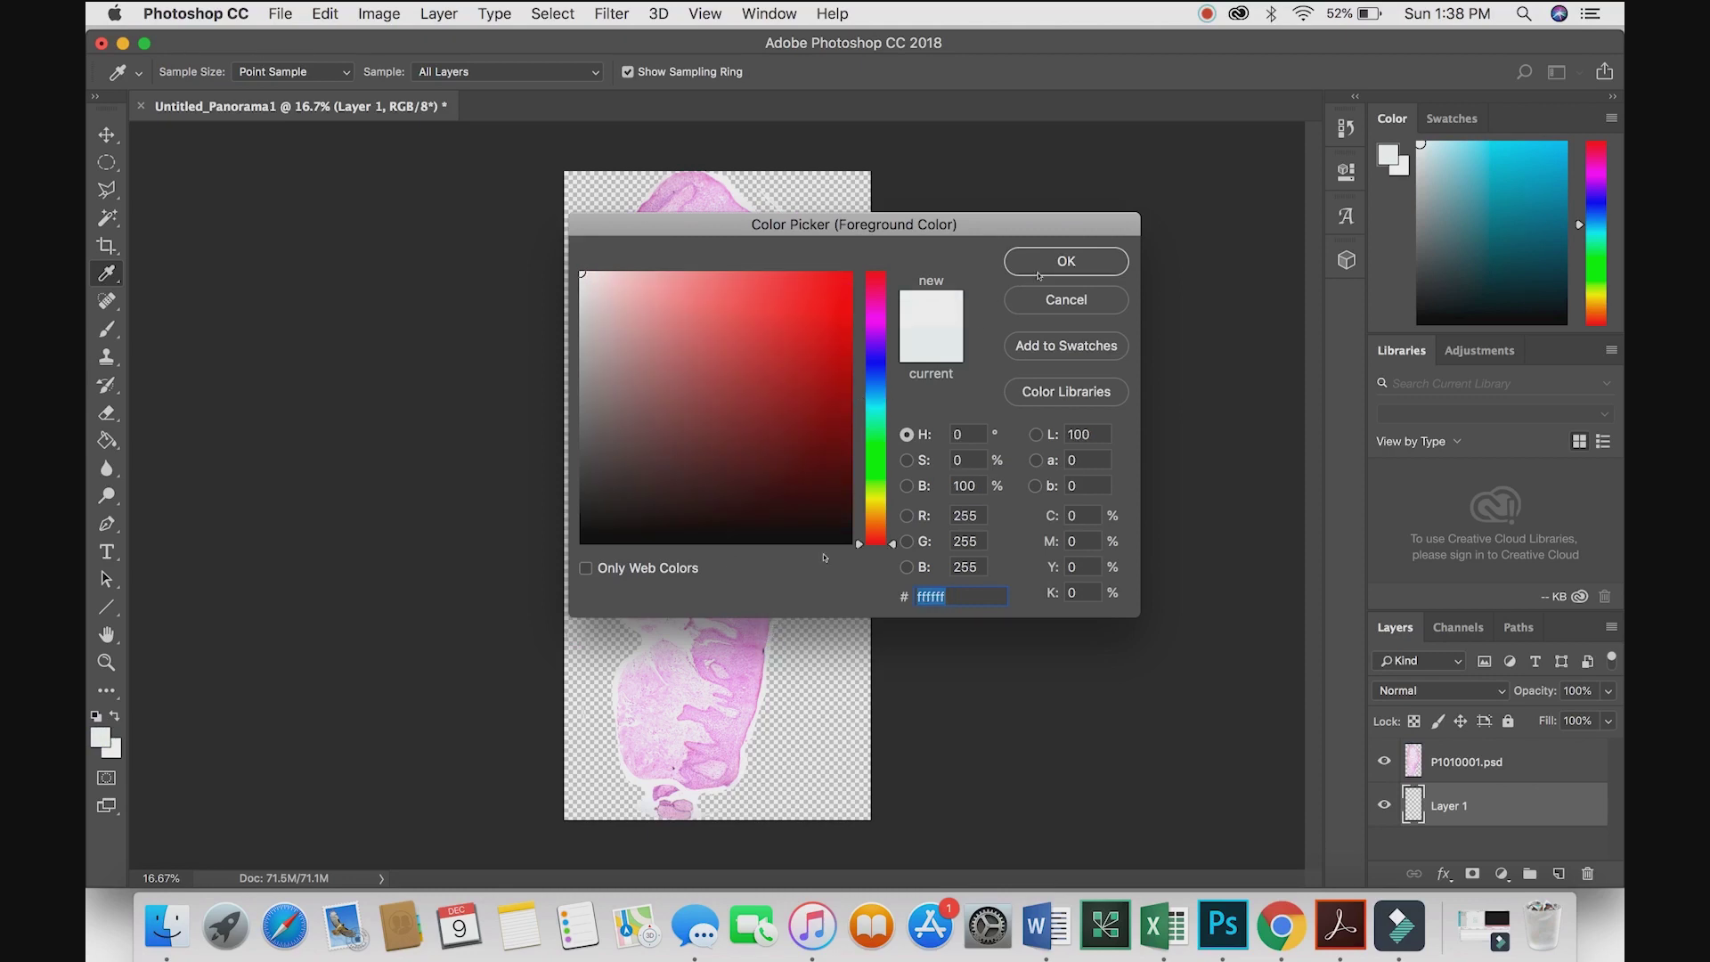
click(1065, 261)
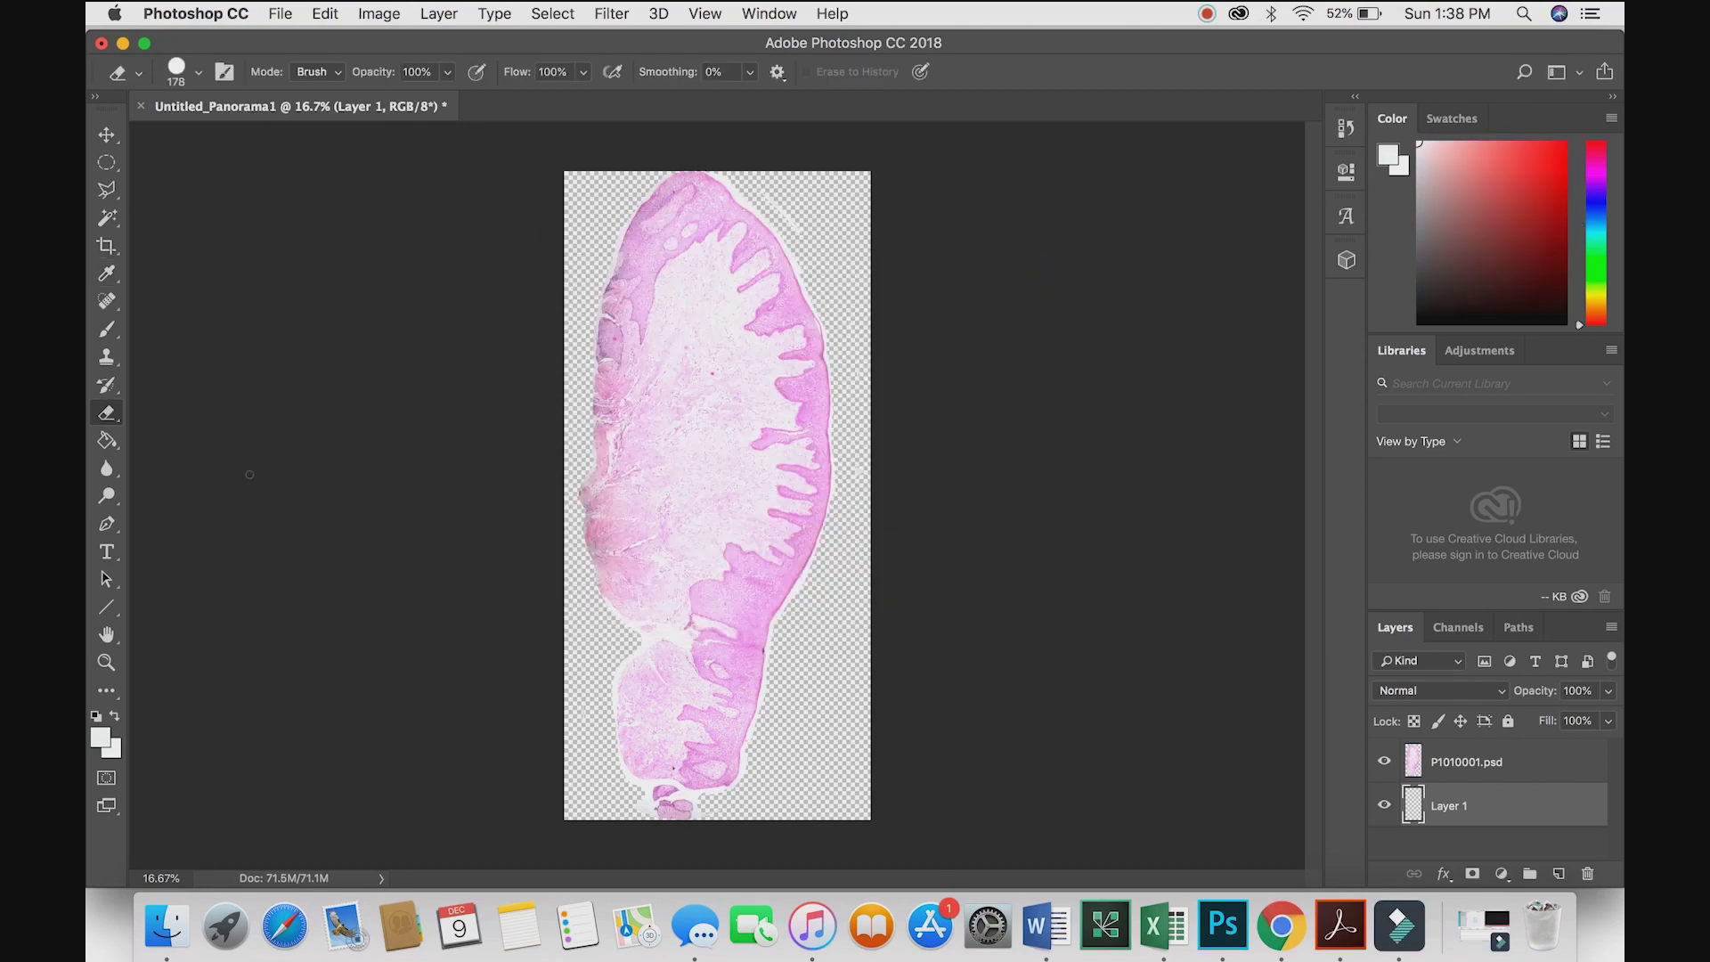
Fill the new layer with white using the Paint Bucket
click(108, 442)
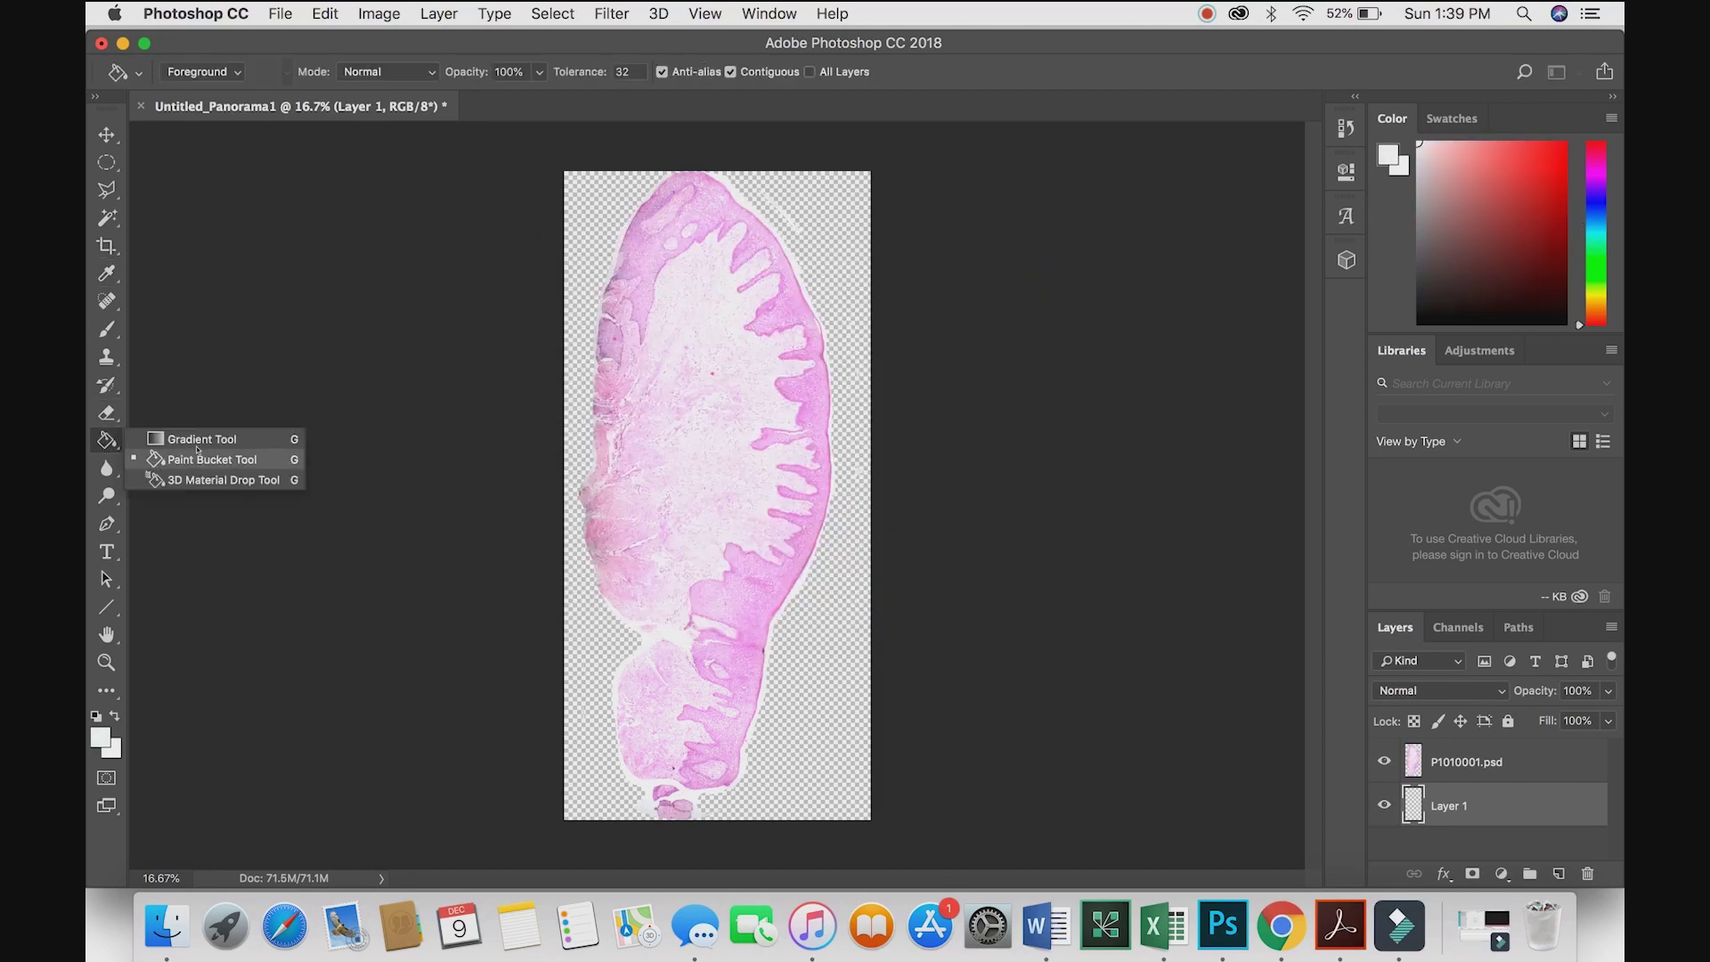
click(201, 460)
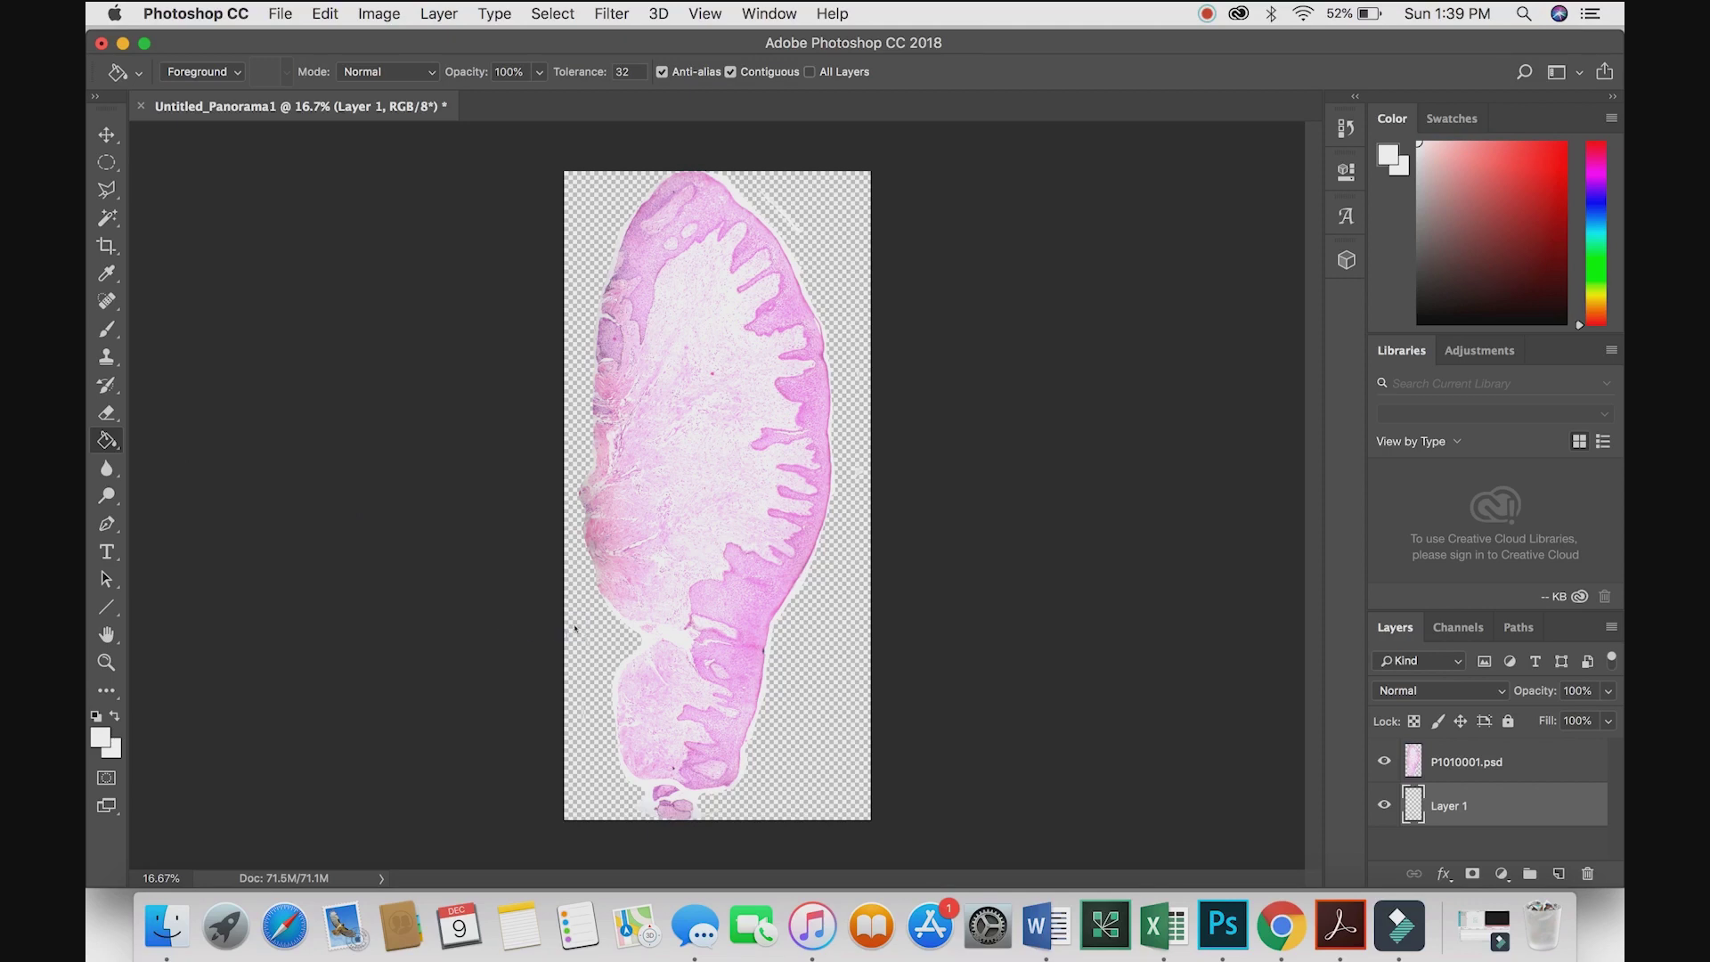
click(572, 624)
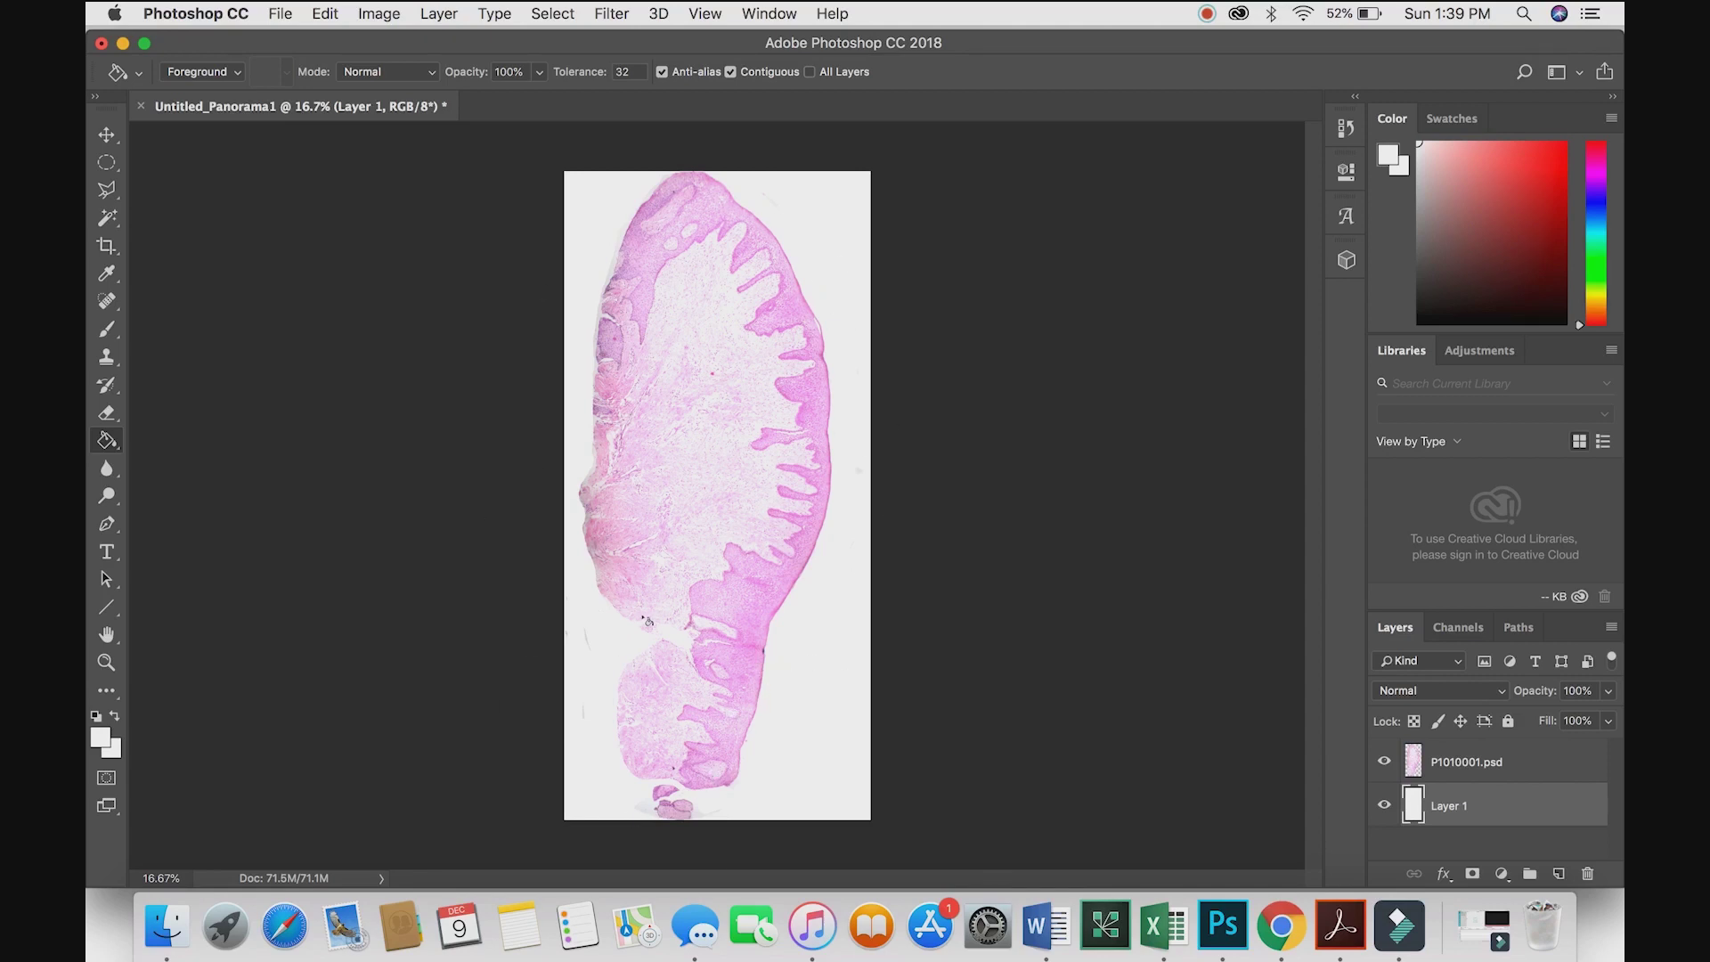
click(106, 133)
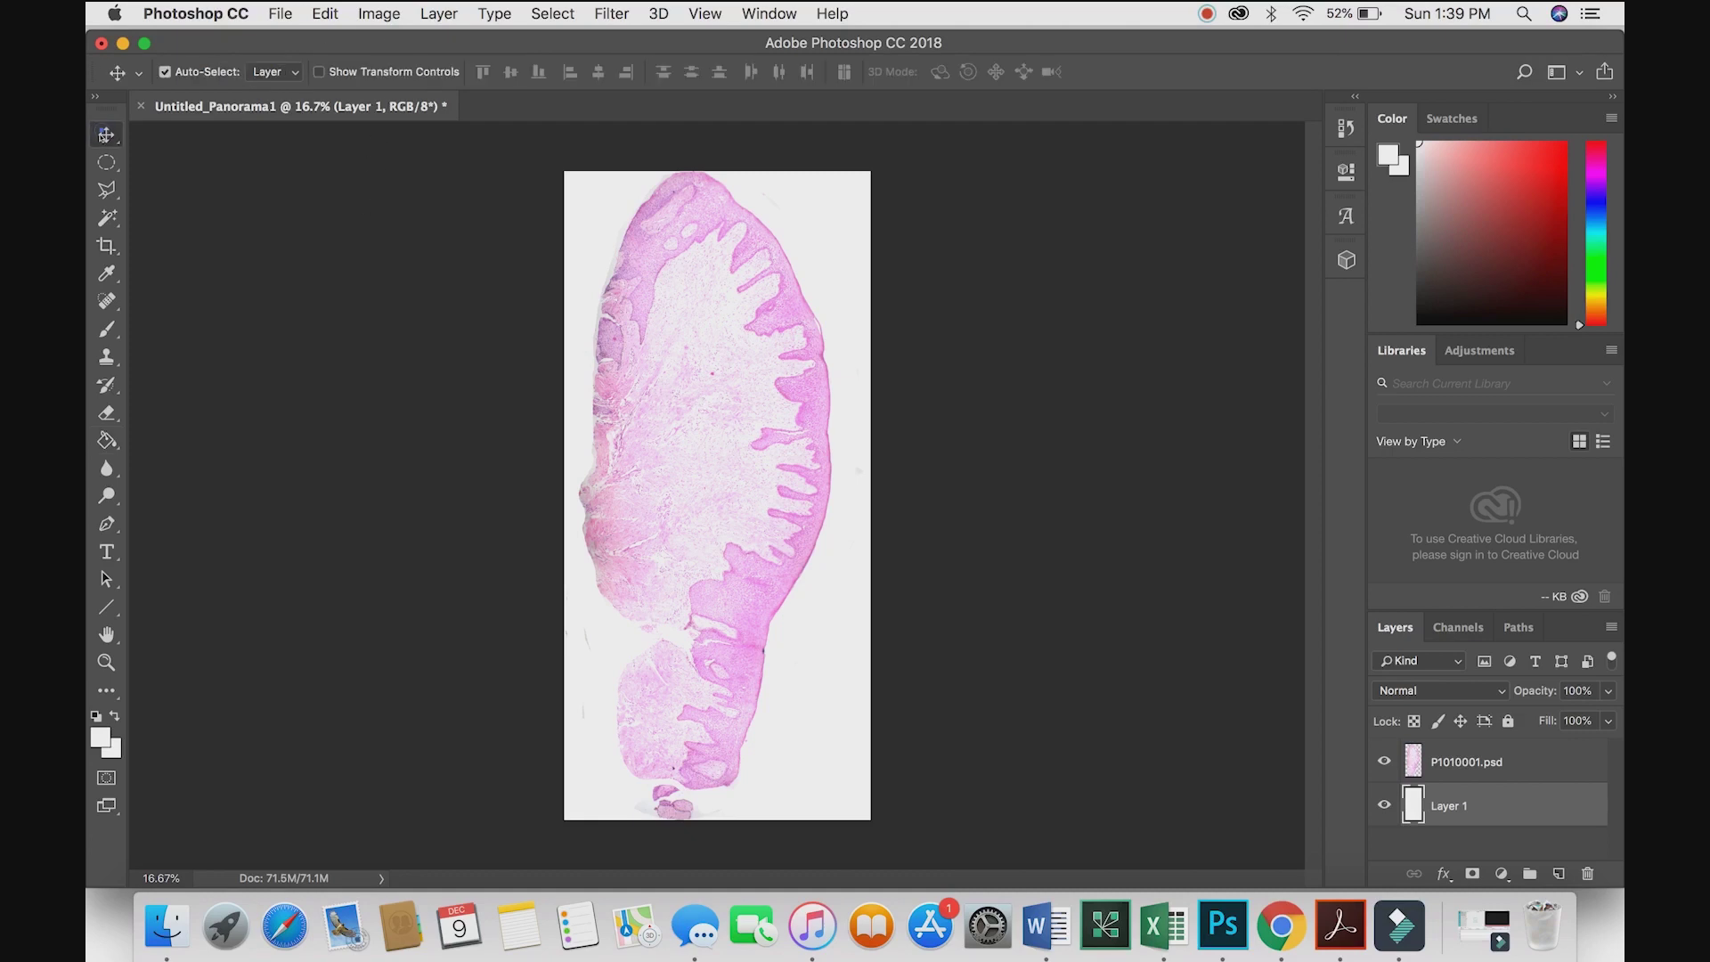
Flatten to a single Background layer and rotate the image 90° counter-clockwise
click(427, 16)
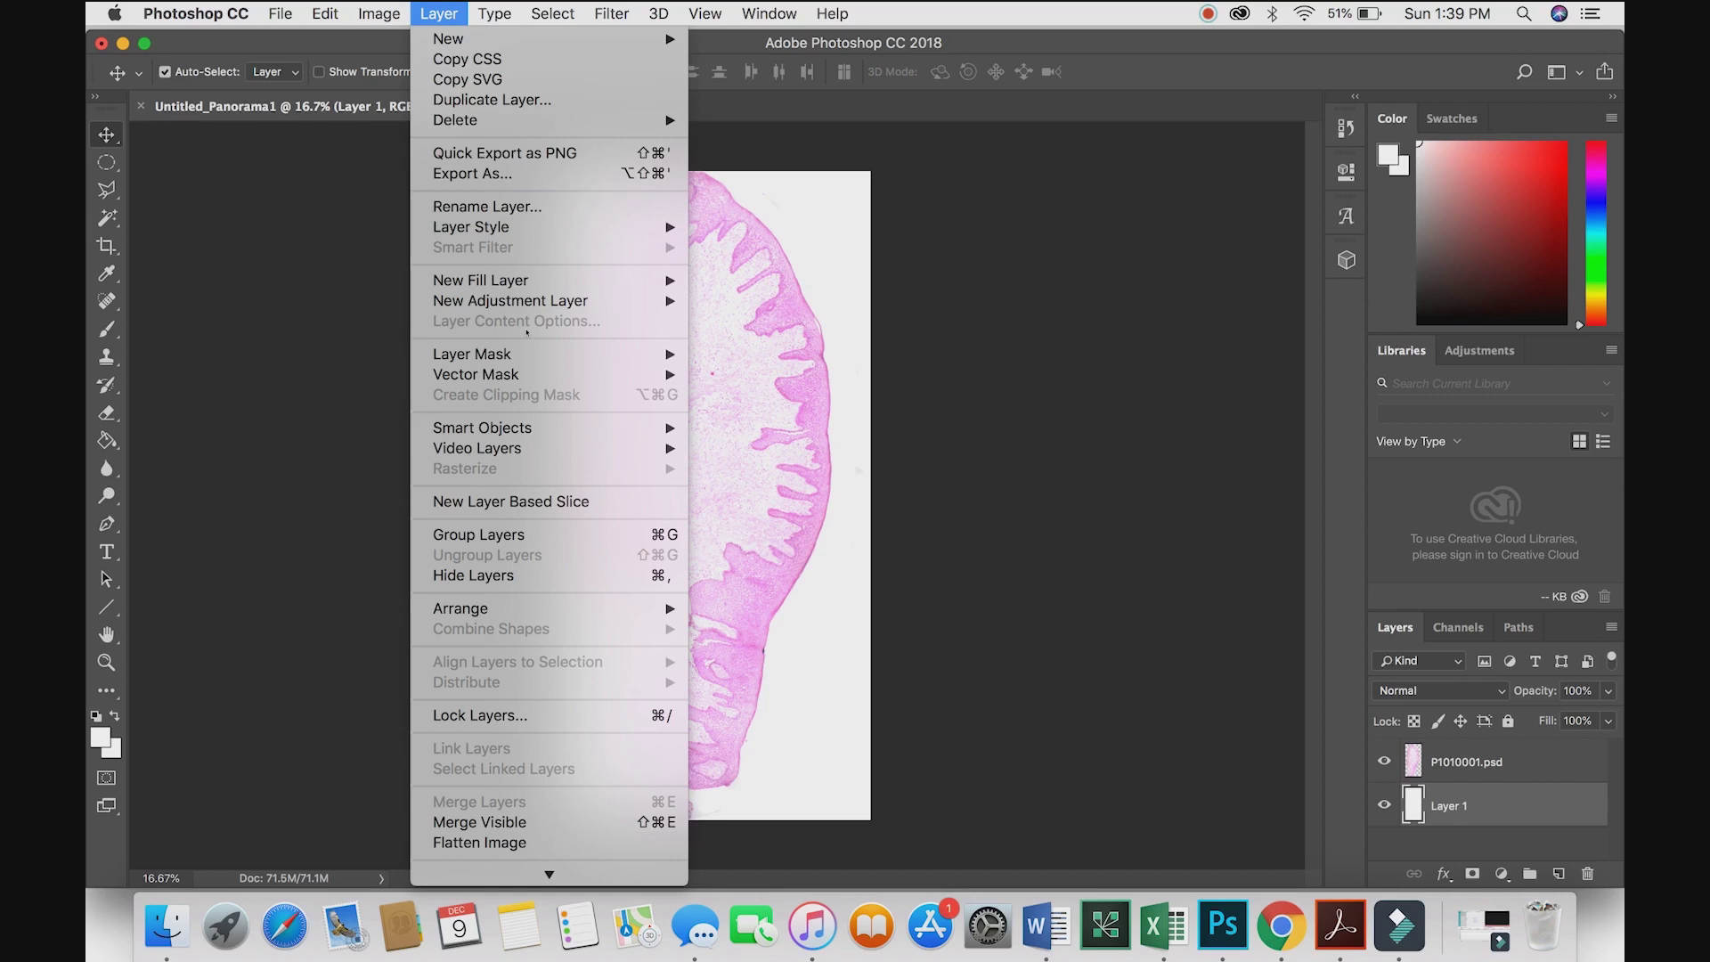
click(521, 843)
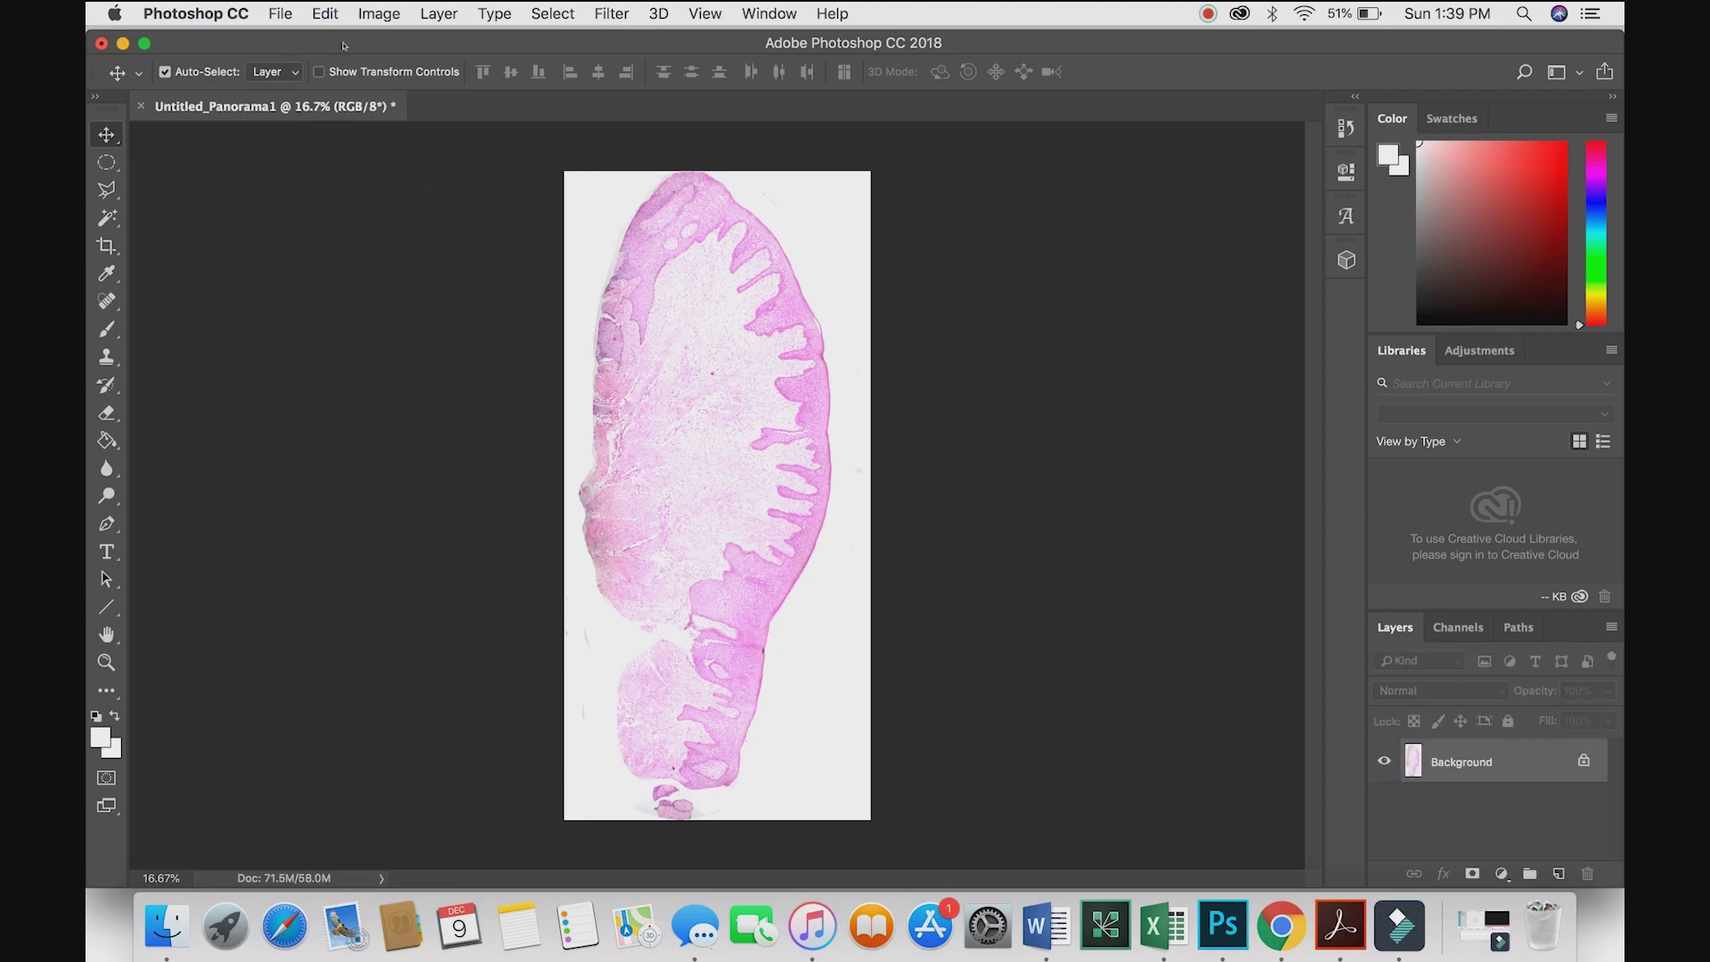
click(378, 13)
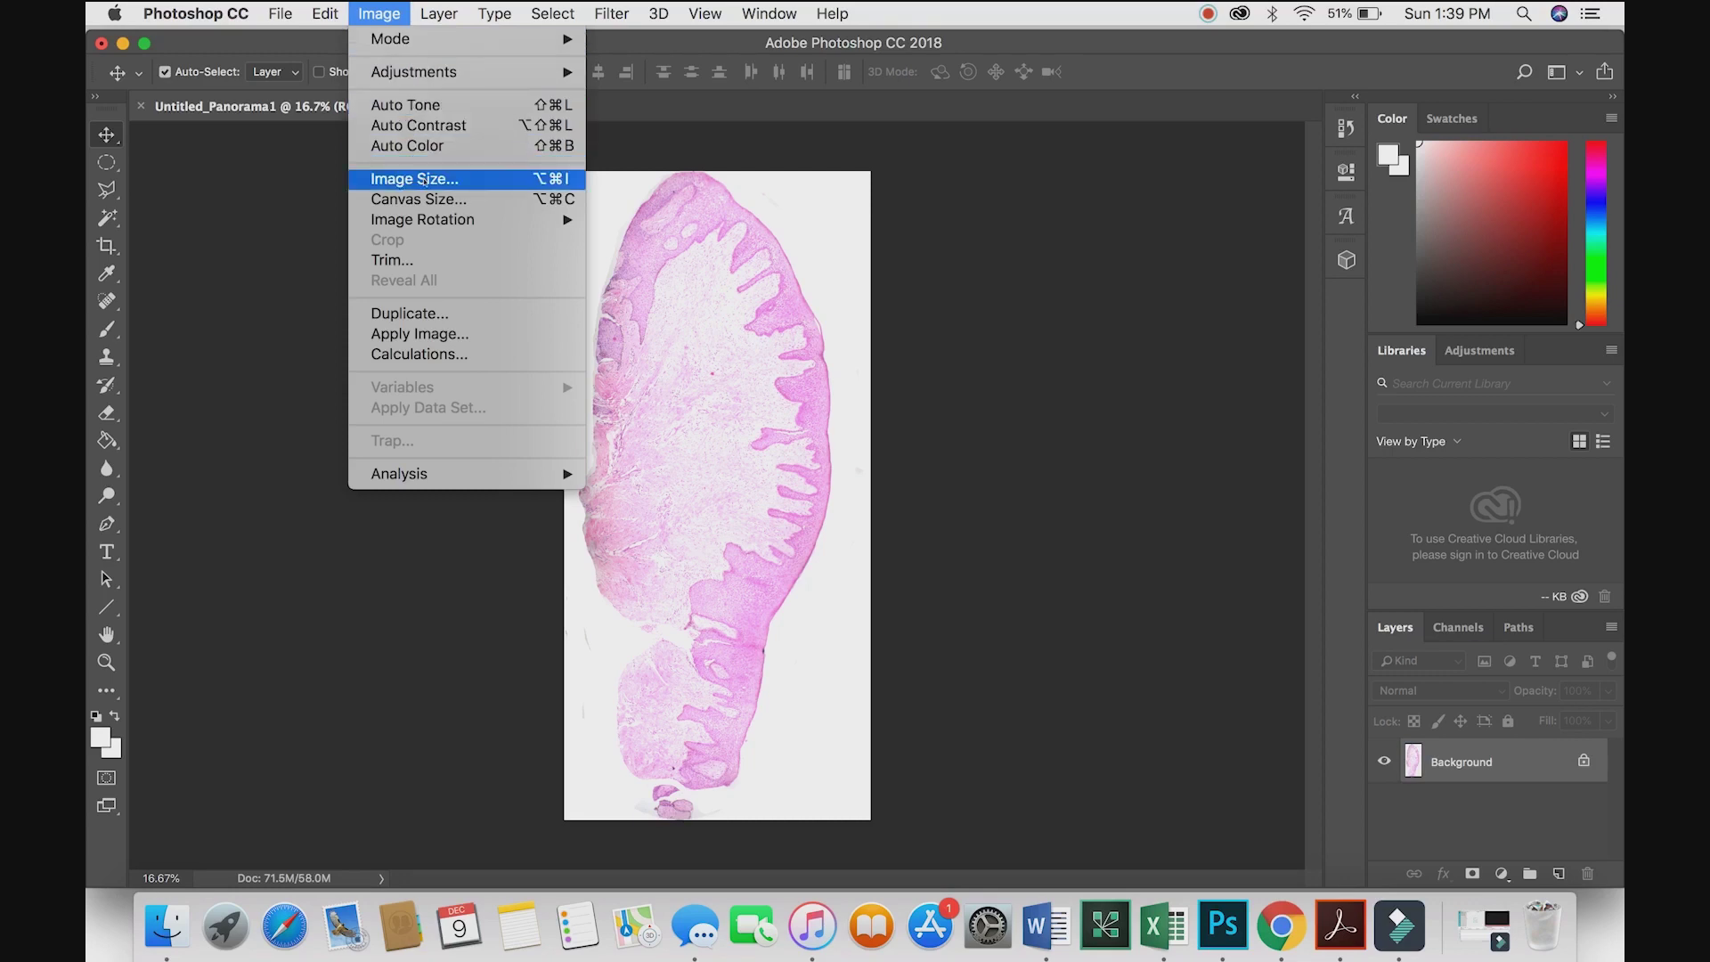
mouse_move(422, 219)
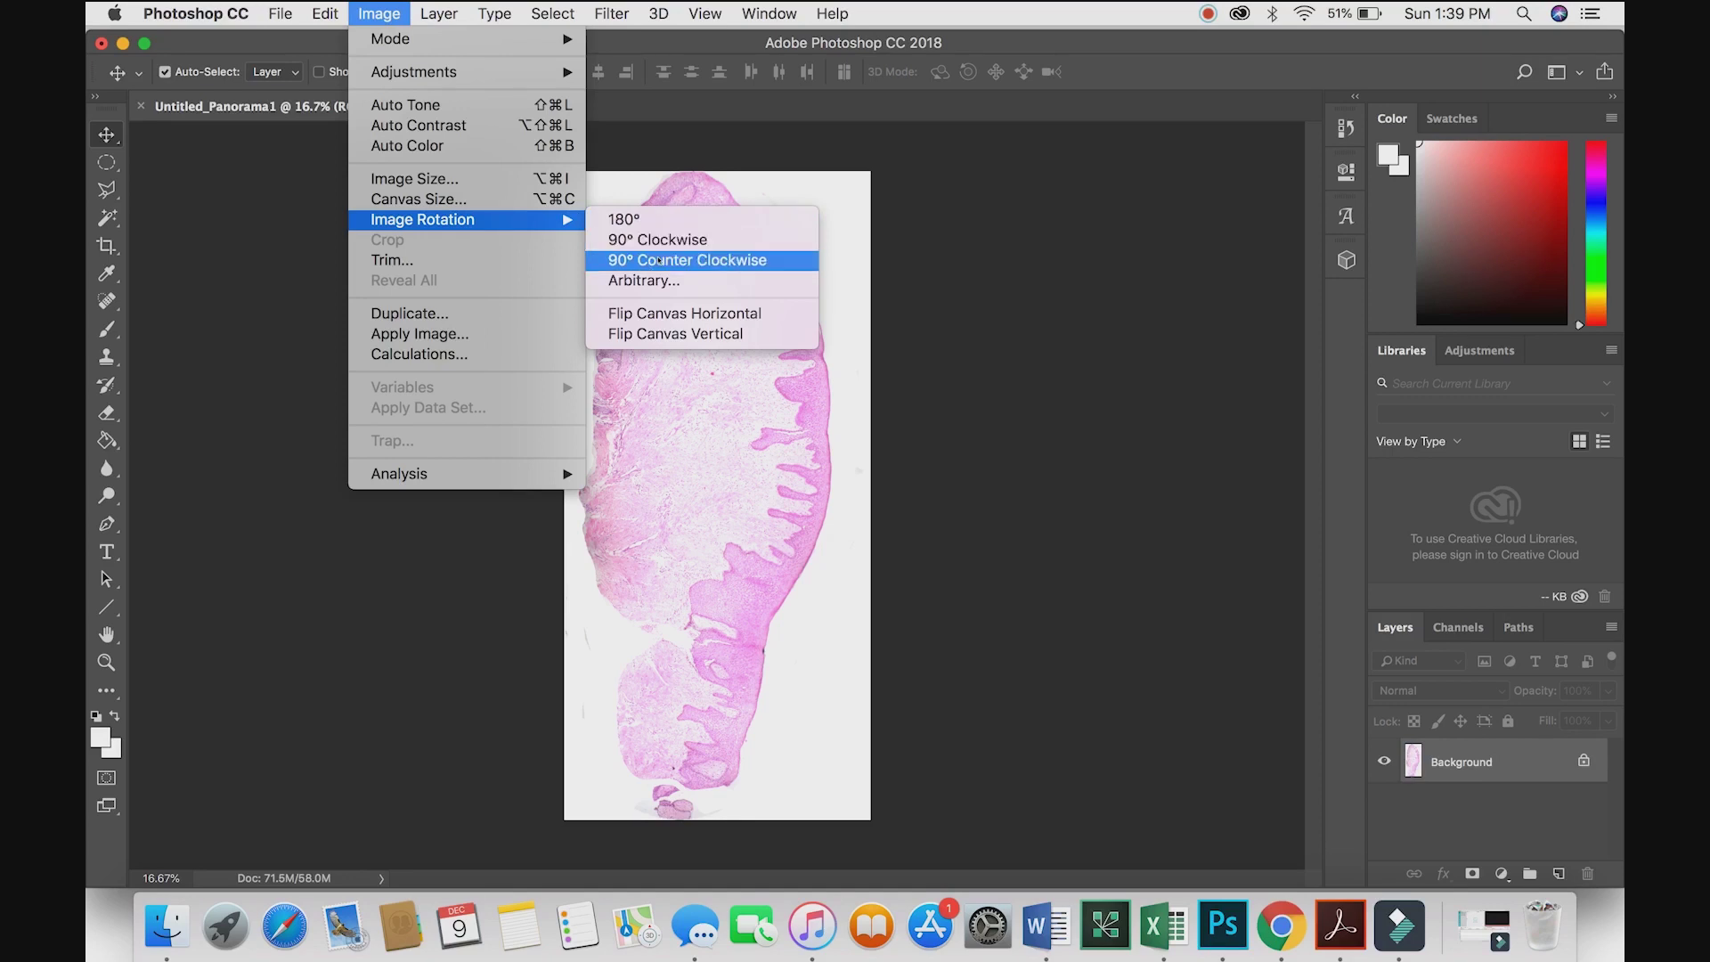
click(659, 260)
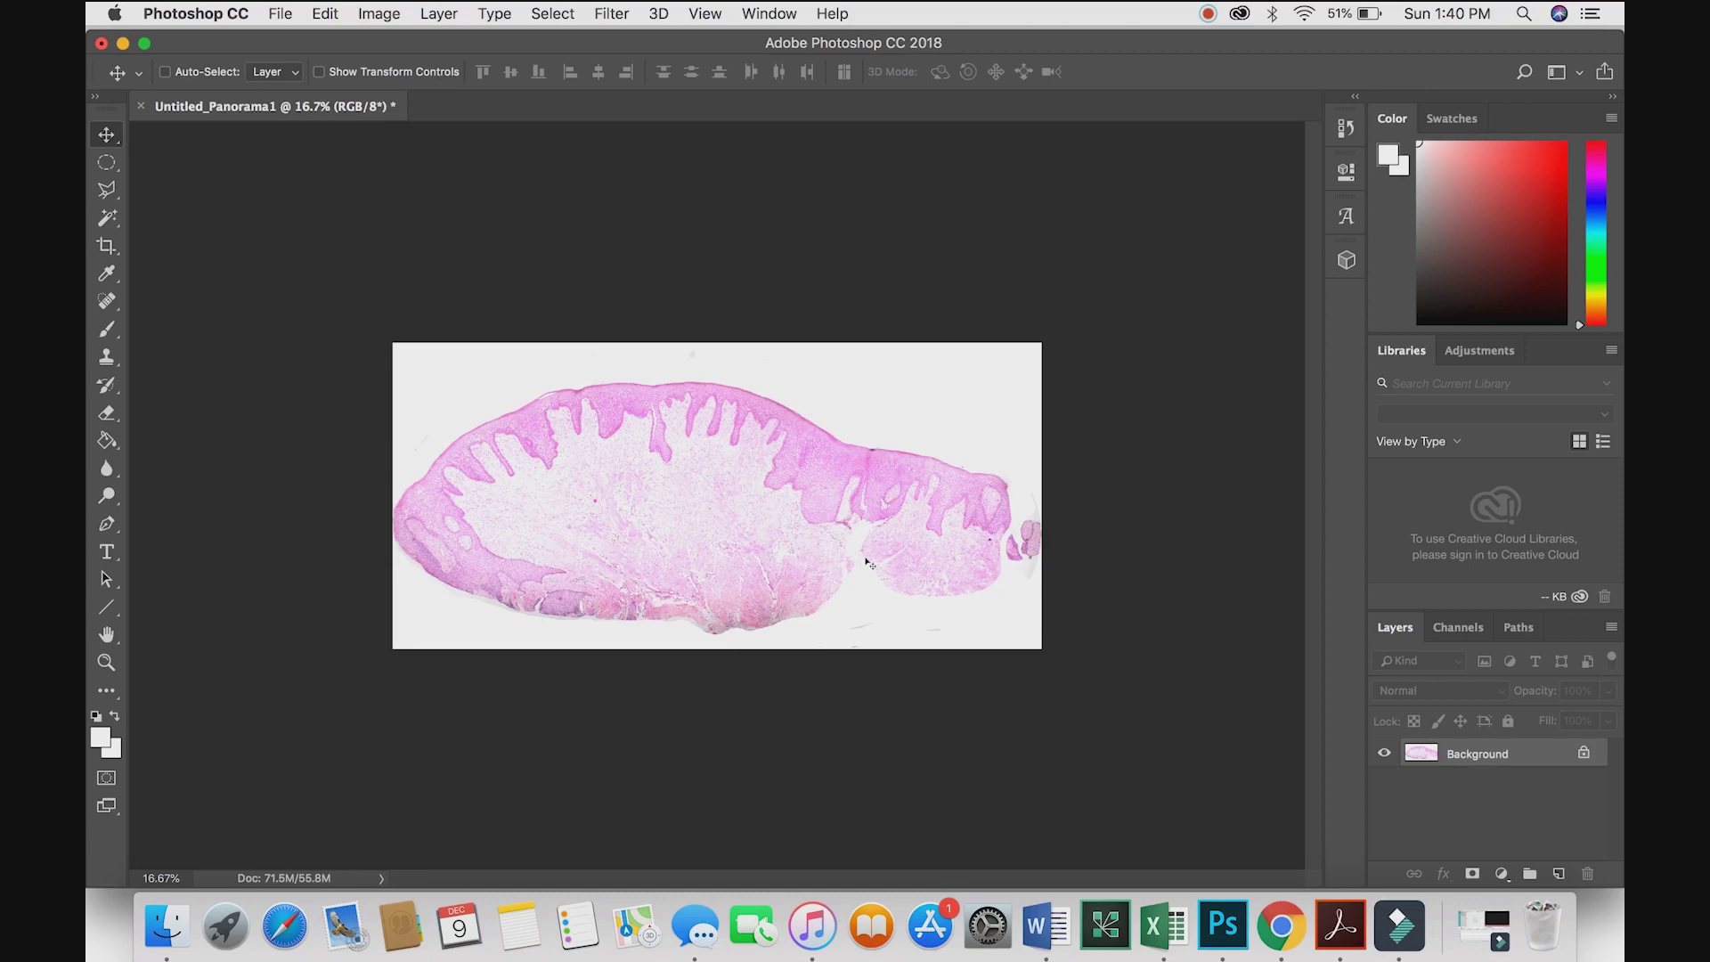
Quick Export the section as PNG named 'microscopic scetion' to the Desktop
key(super+equal)
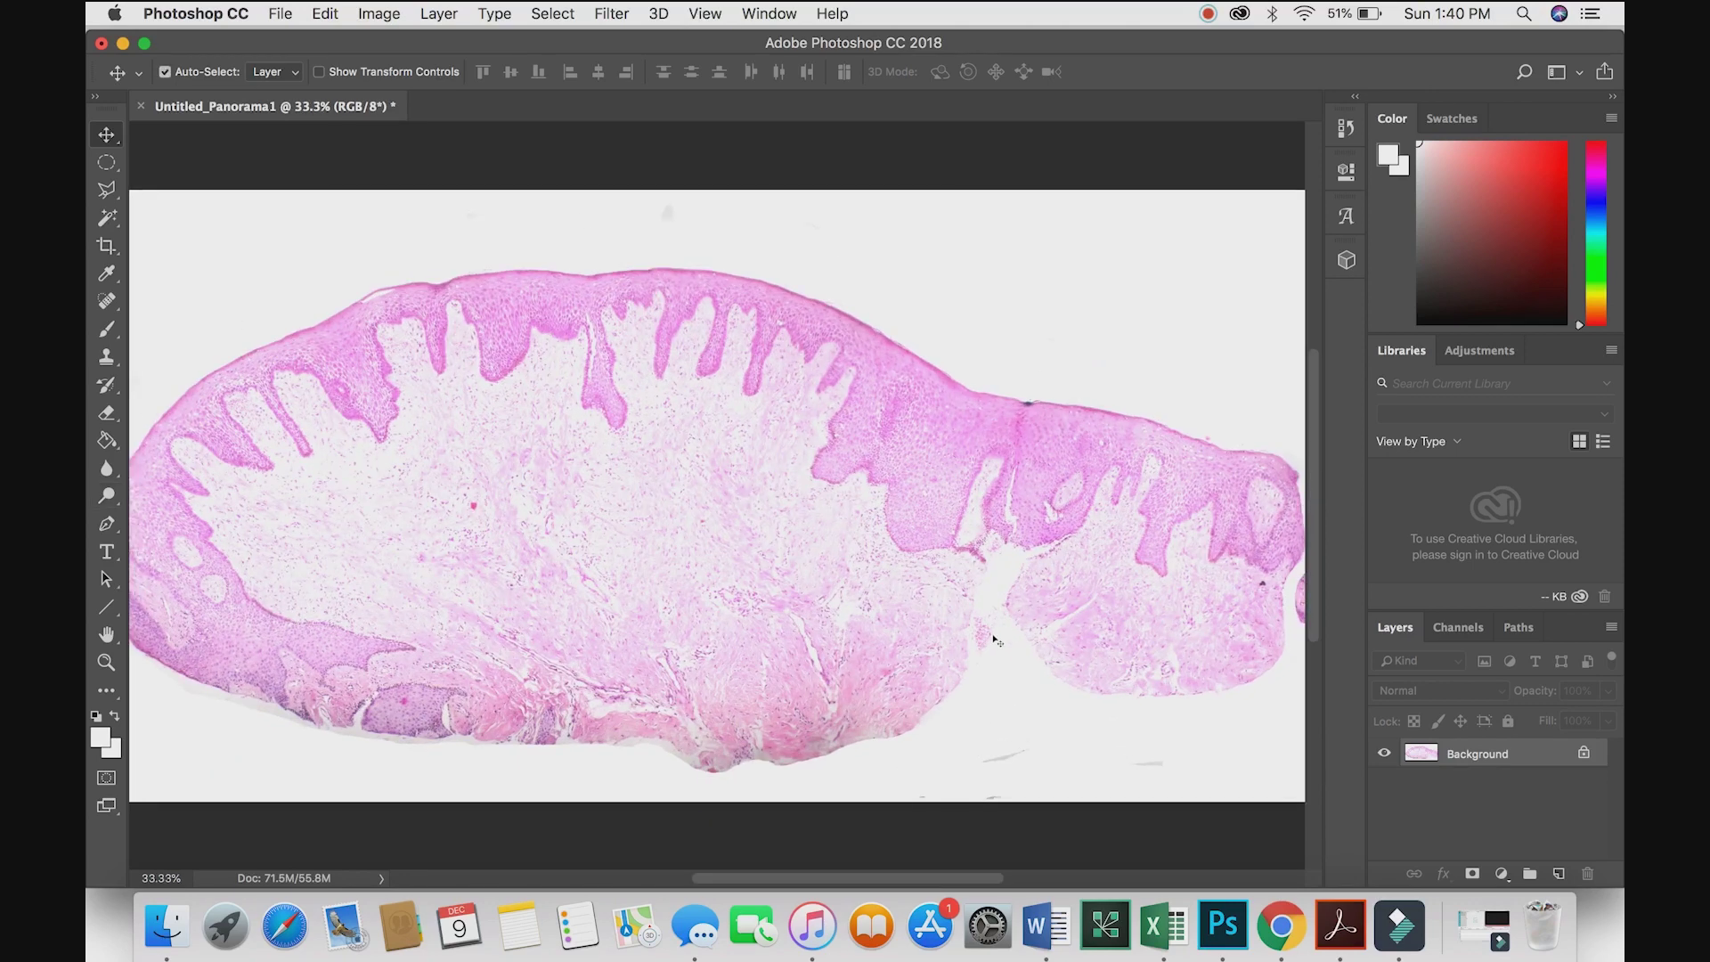
click(278, 14)
mouse_move(303, 287)
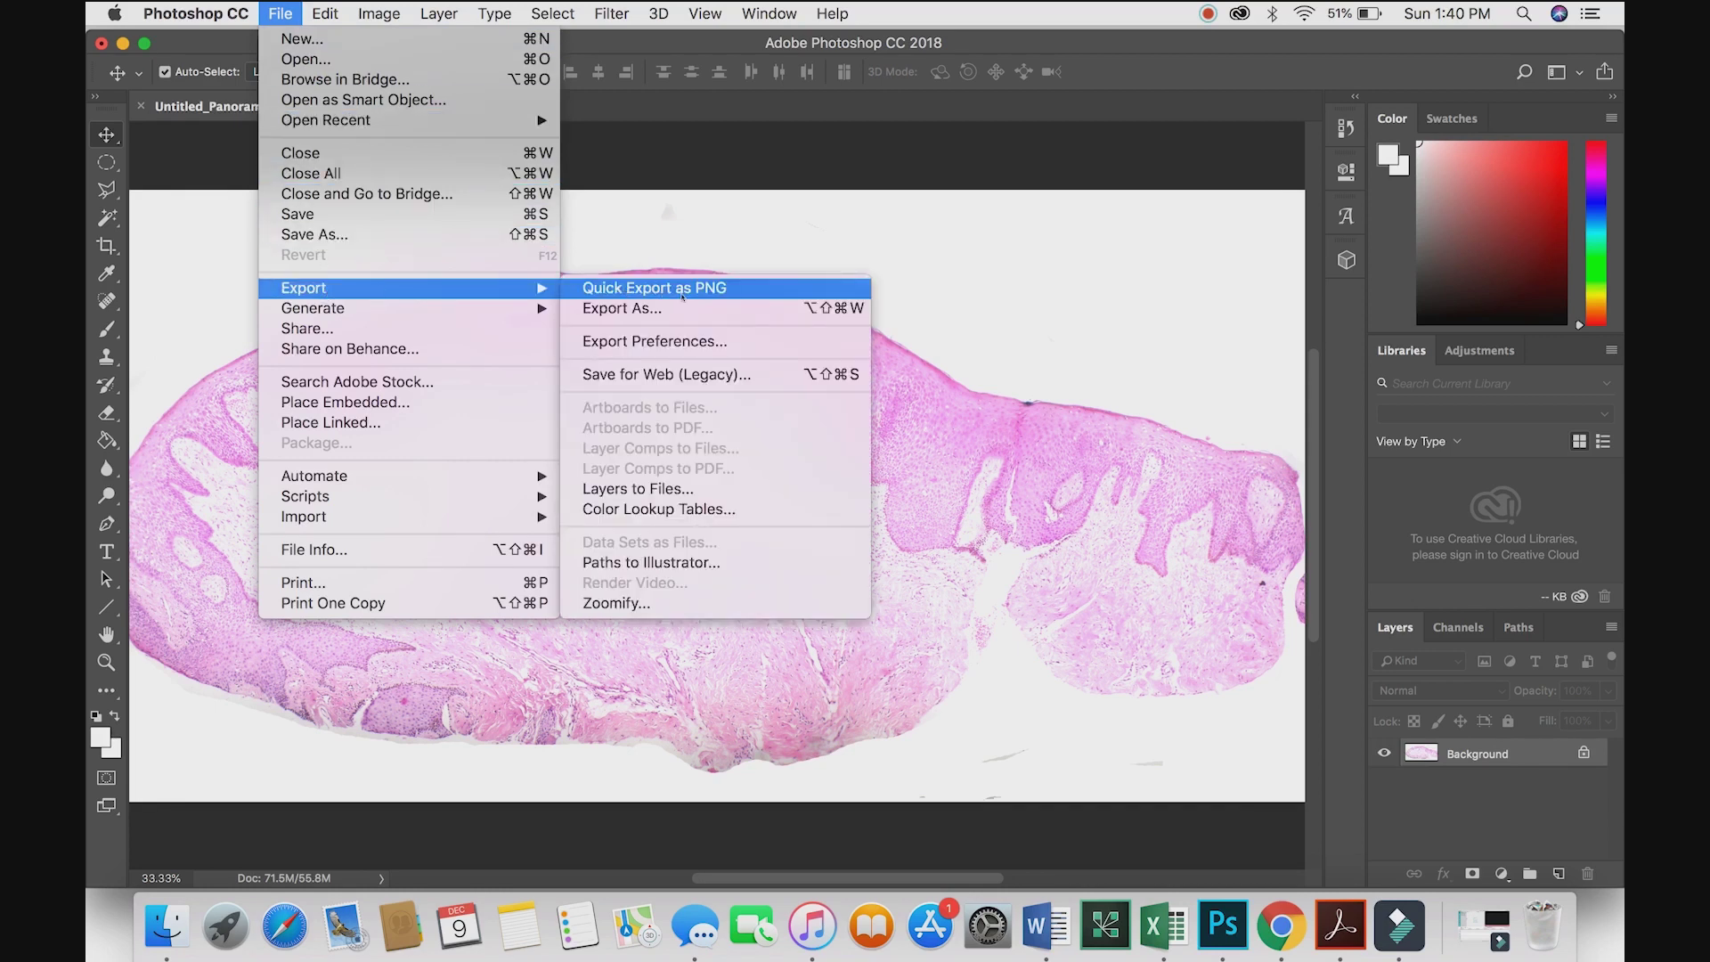
click(683, 288)
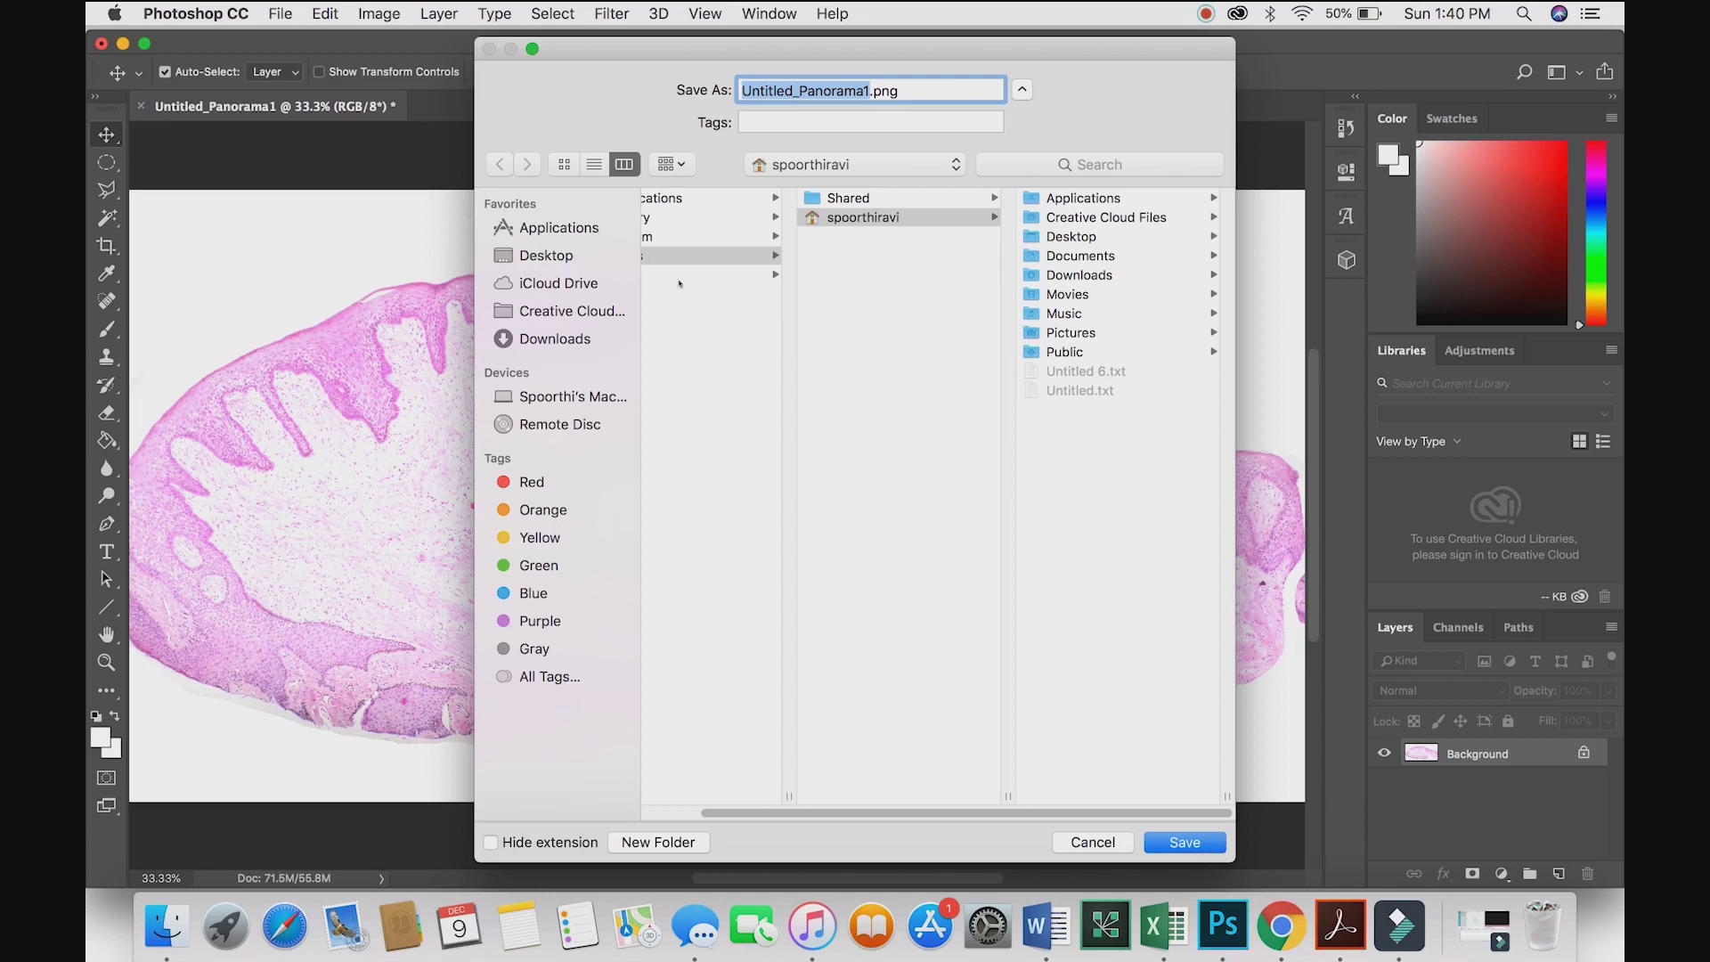
text(microscopic scetion)
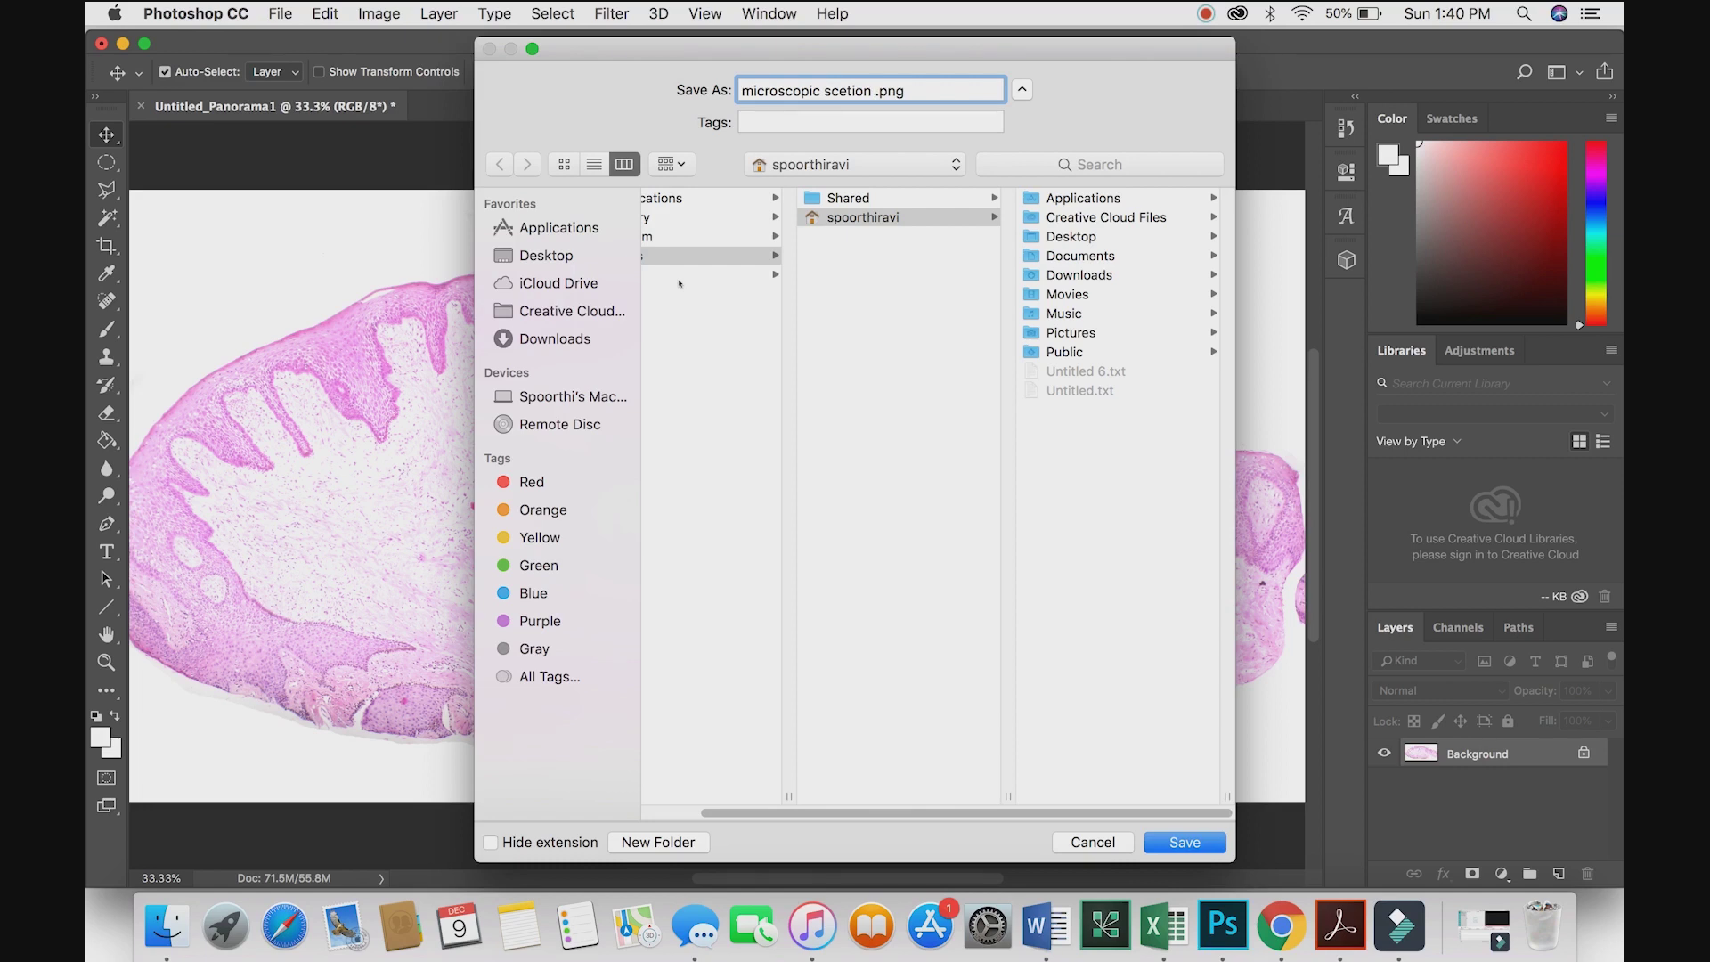
click(557, 256)
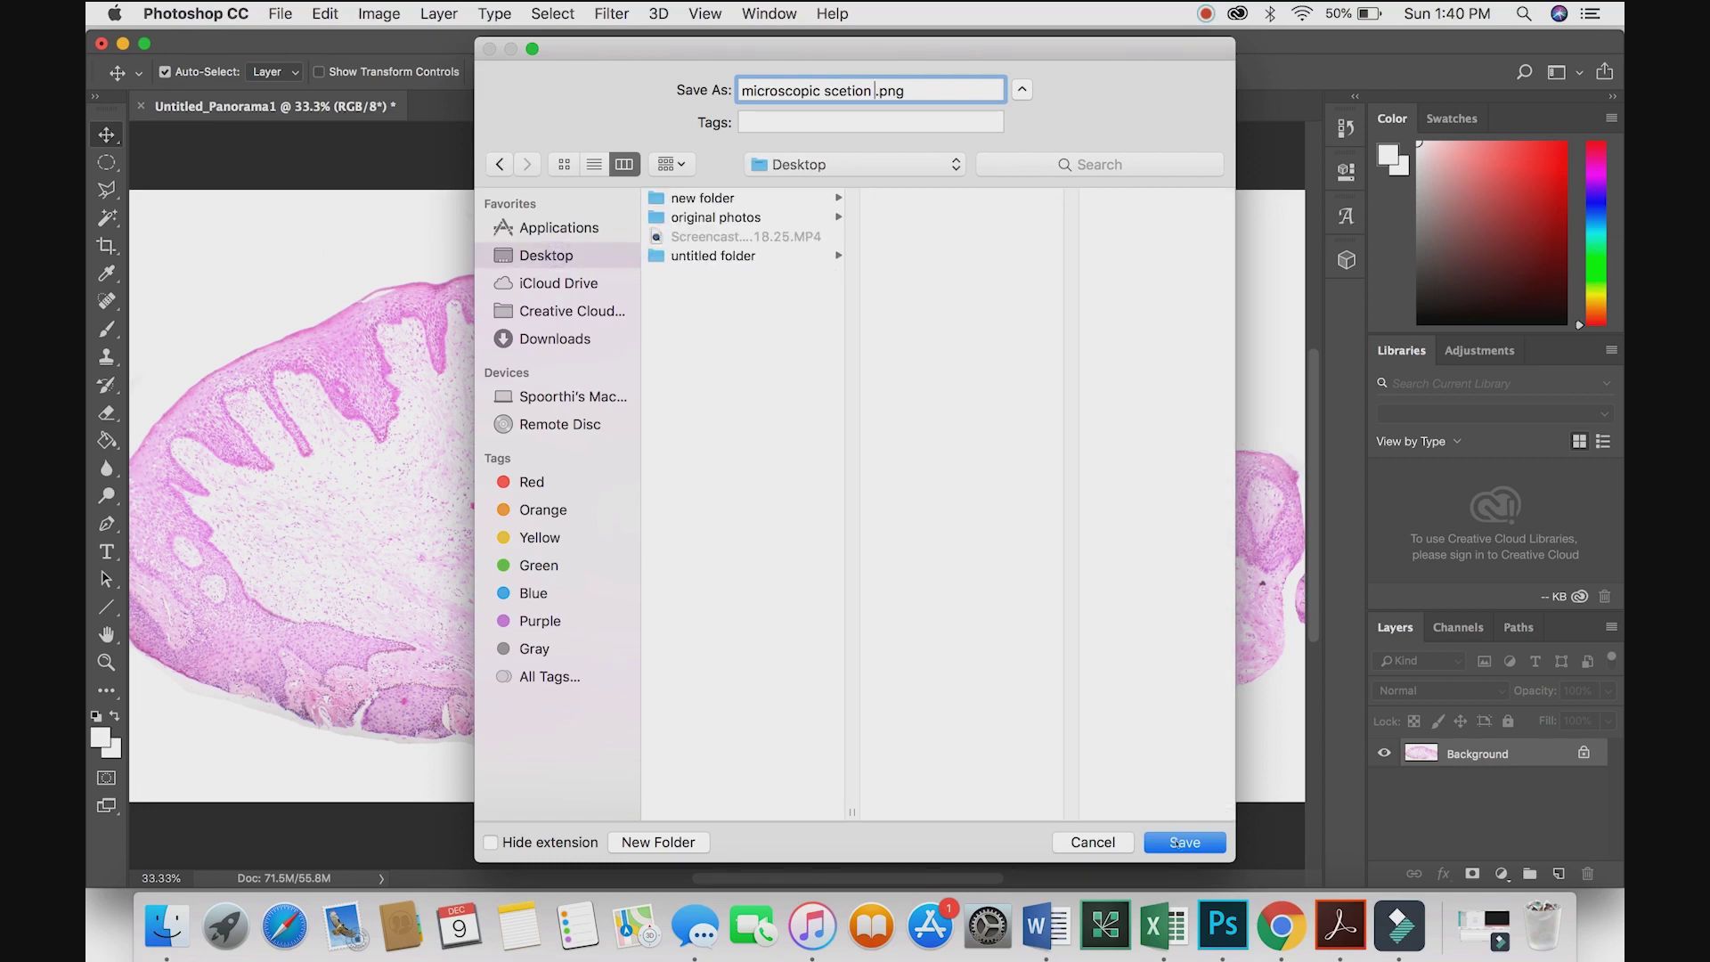
click(1175, 843)
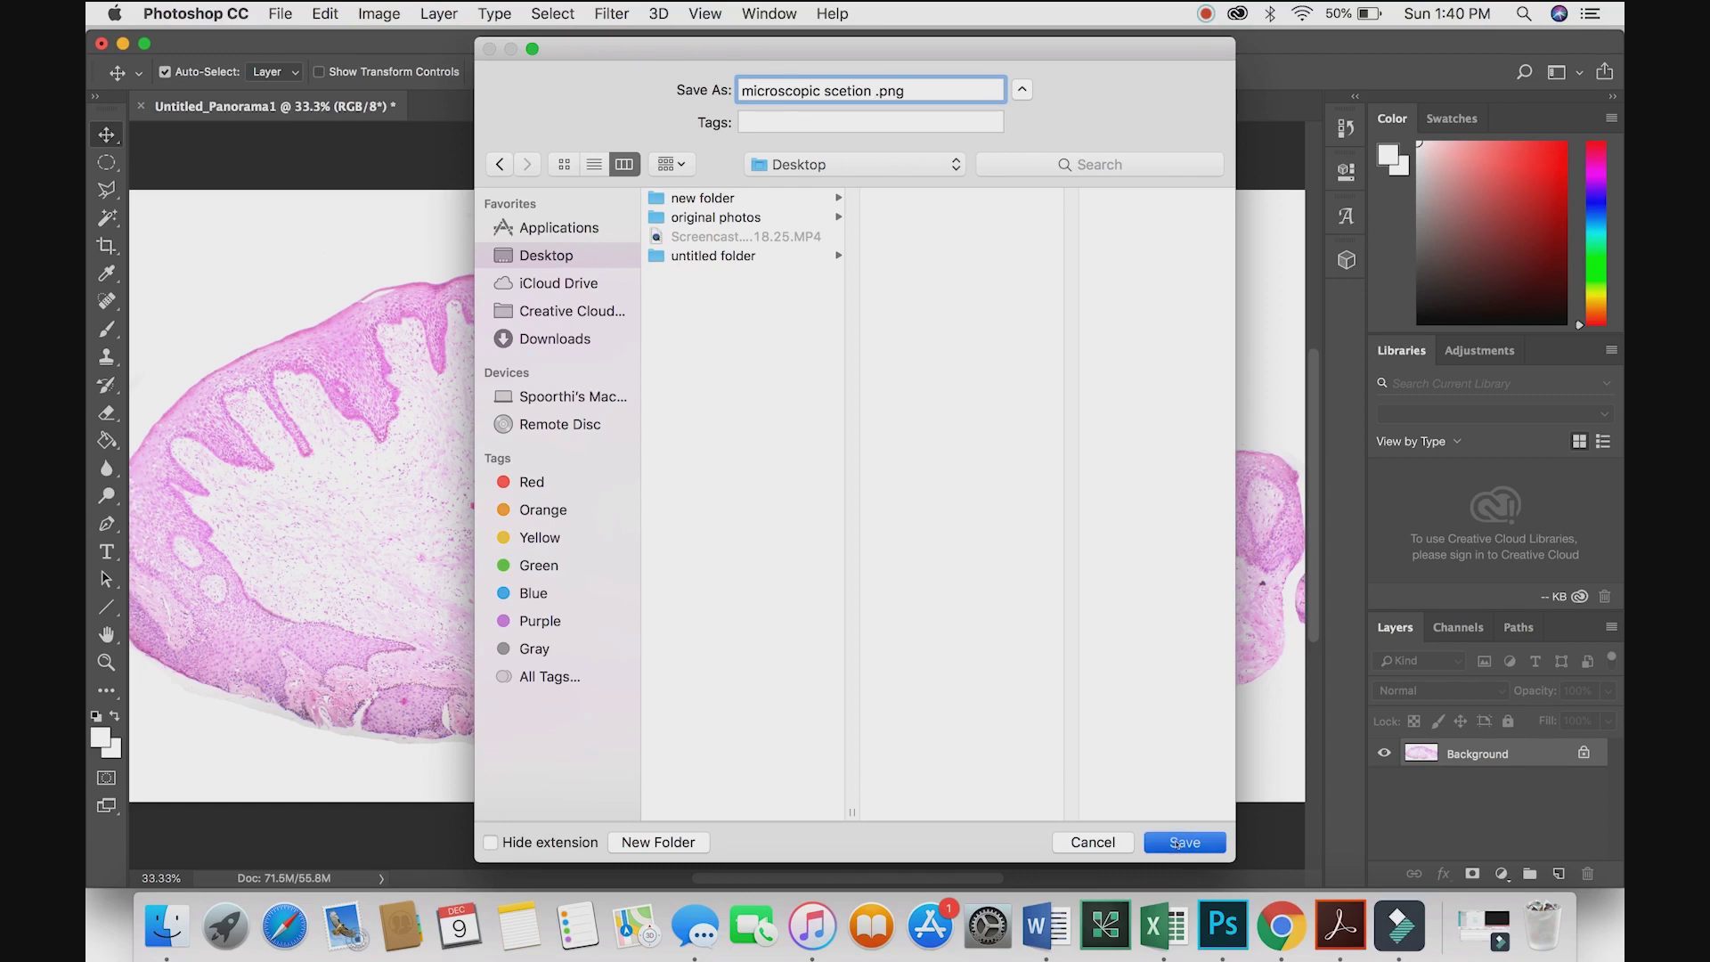
click(1175, 842)
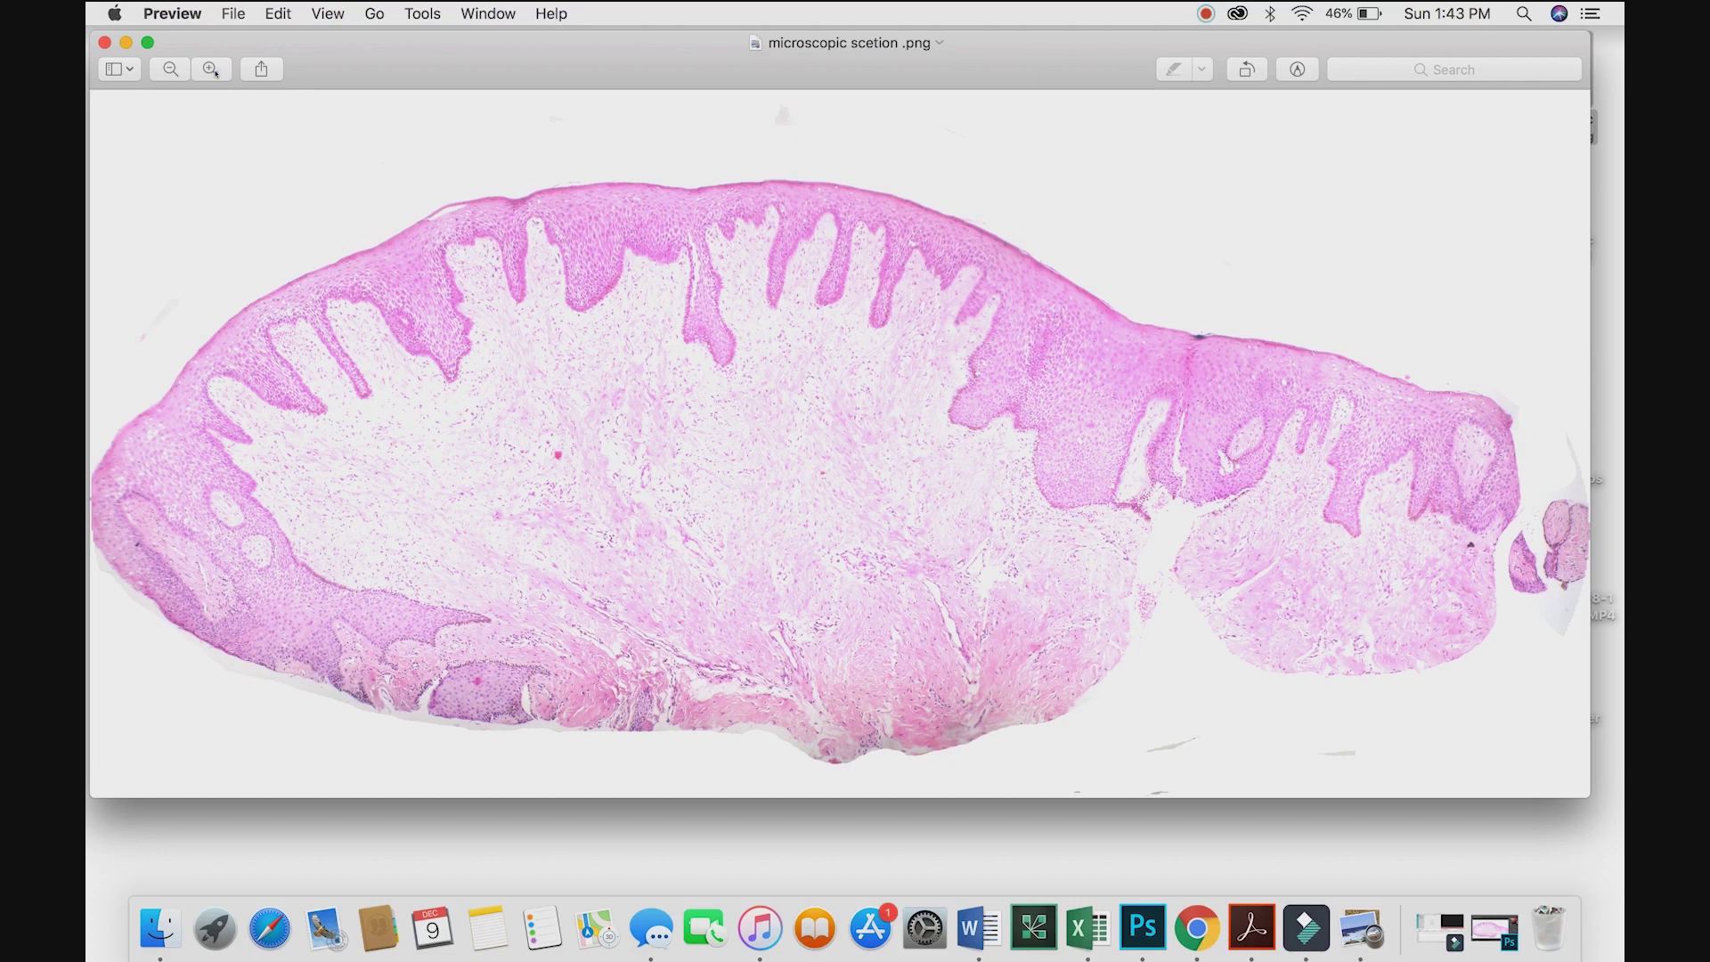
Magnify the exported tissue section PNG in Preview by three zoom-in steps
click(215, 71)
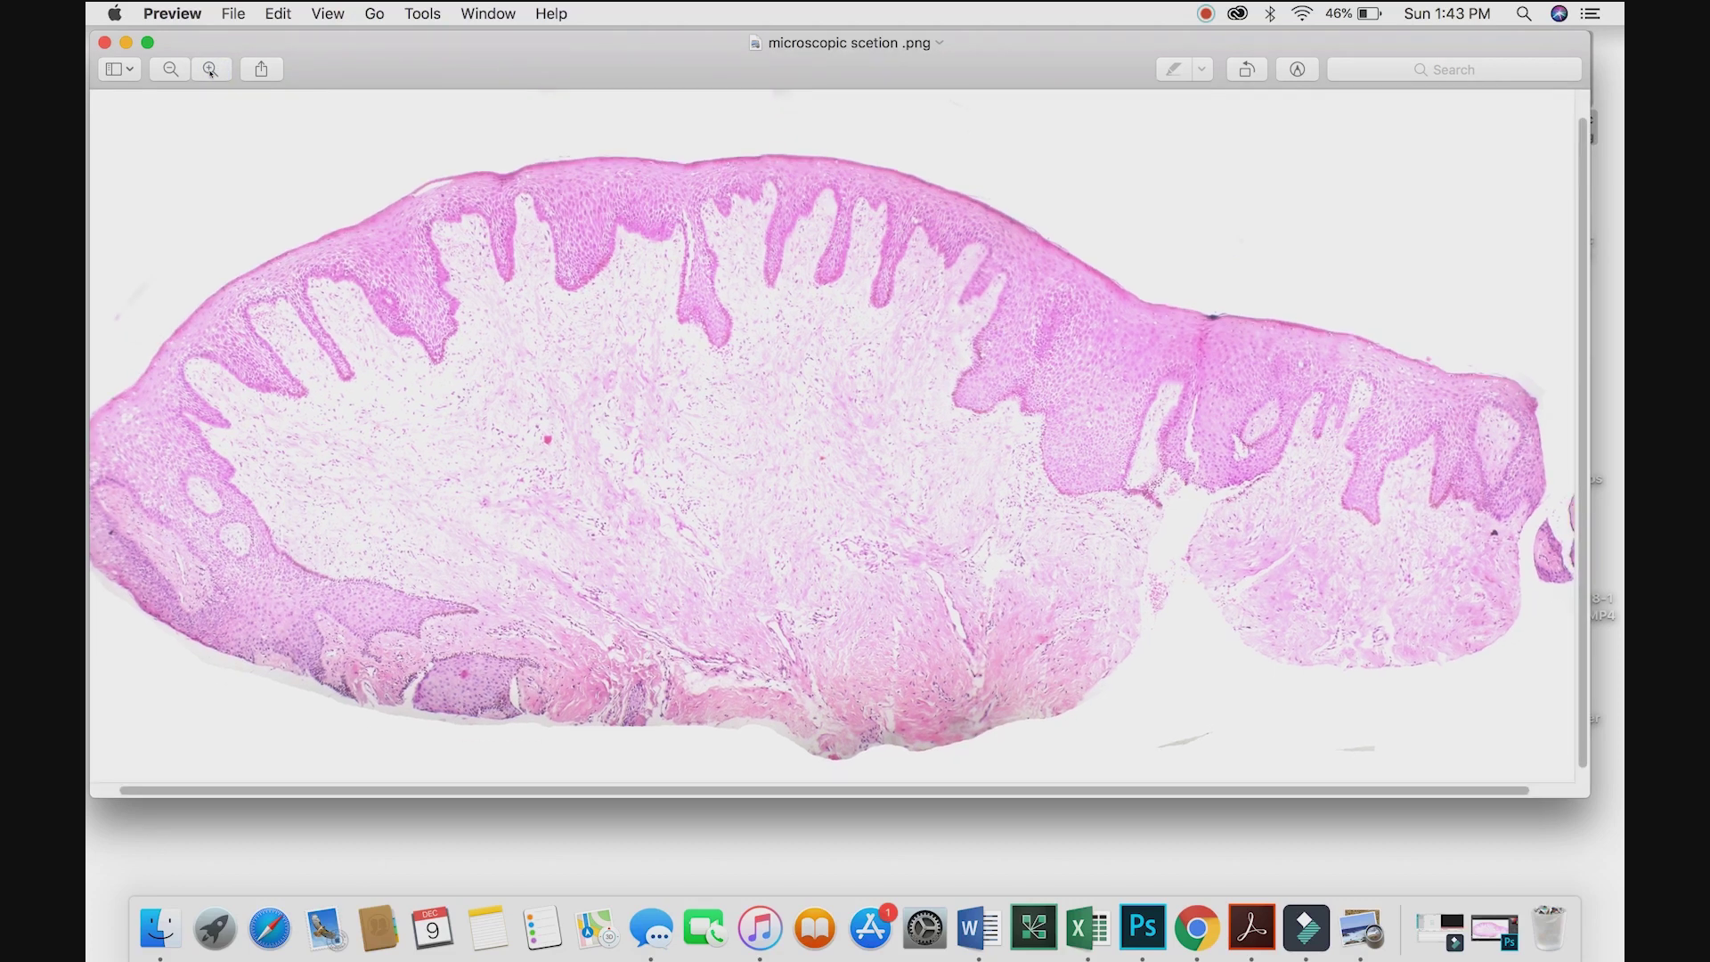
click(212, 69)
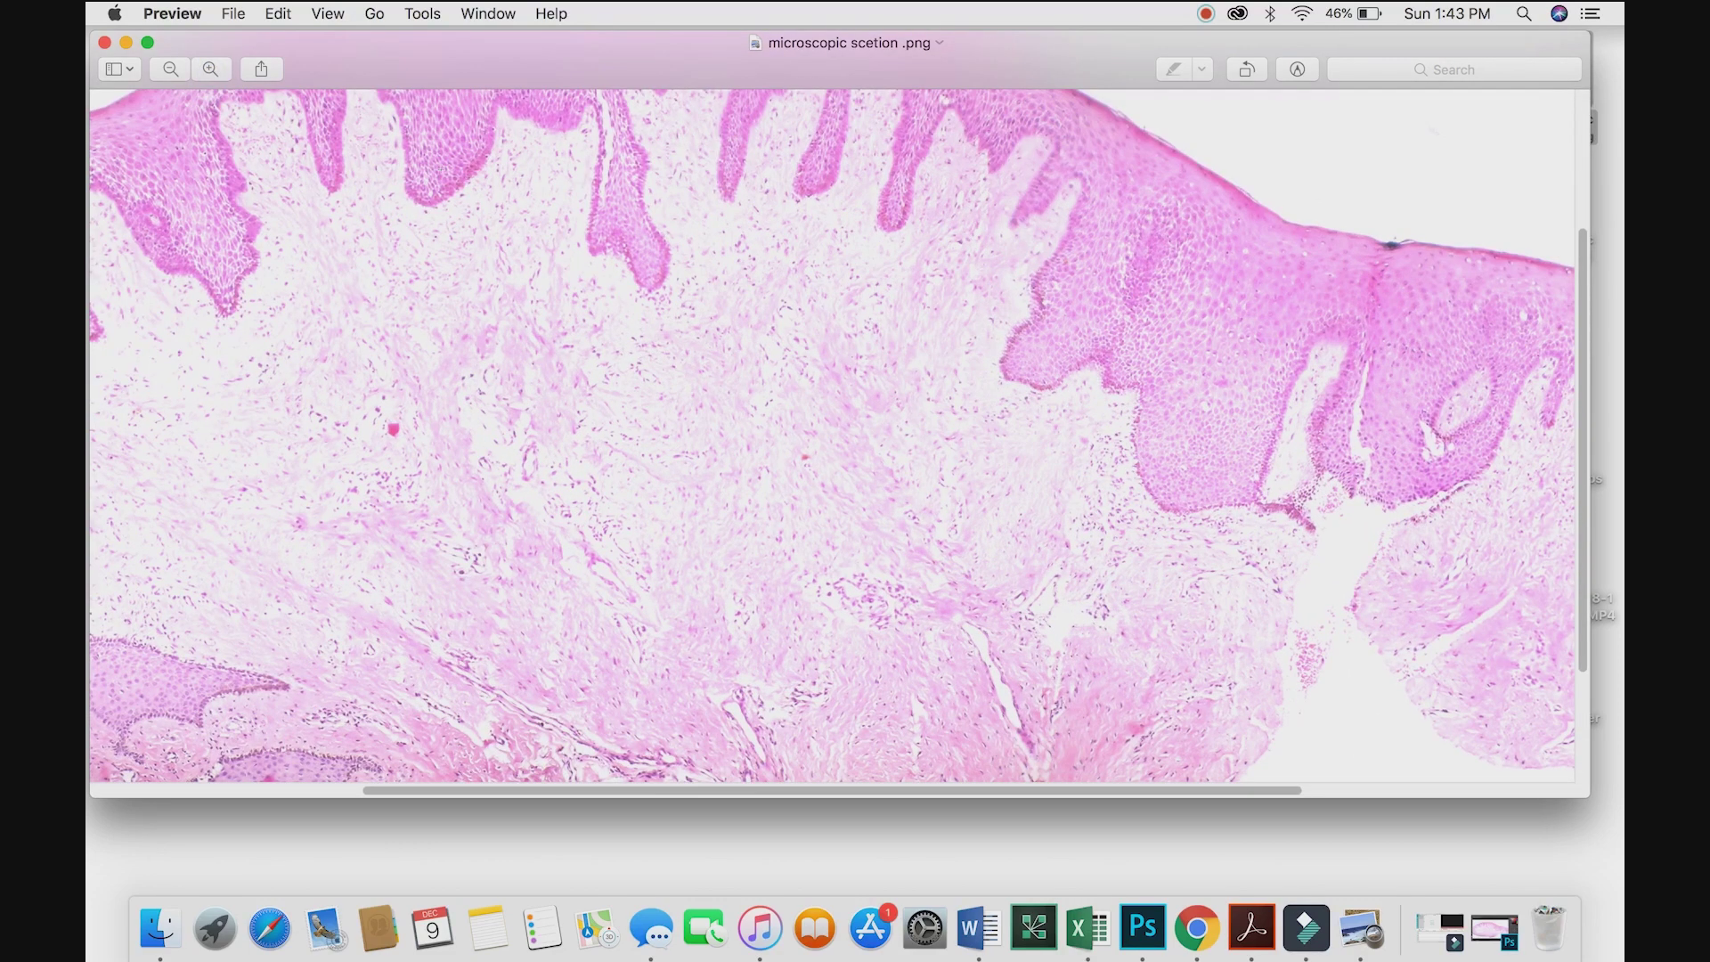
click(213, 72)
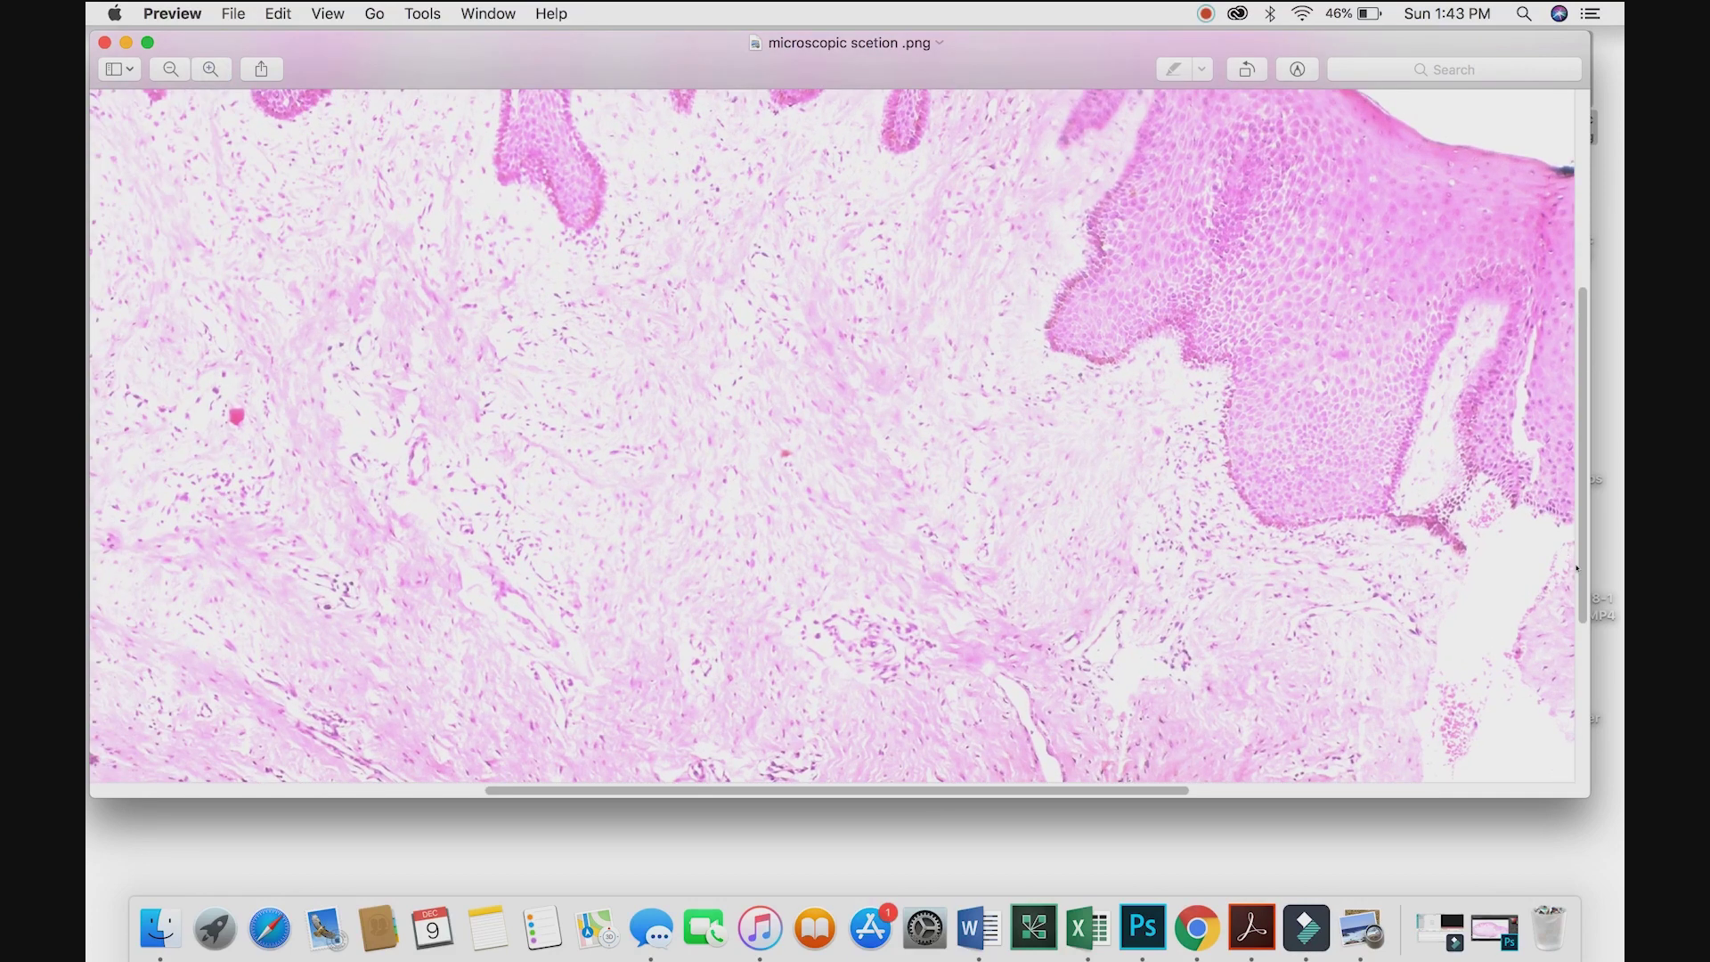
Pan across the enlarged section to inspect epidermal ridges and deeper connective tissue
drag(1576, 568, 1575, 355)
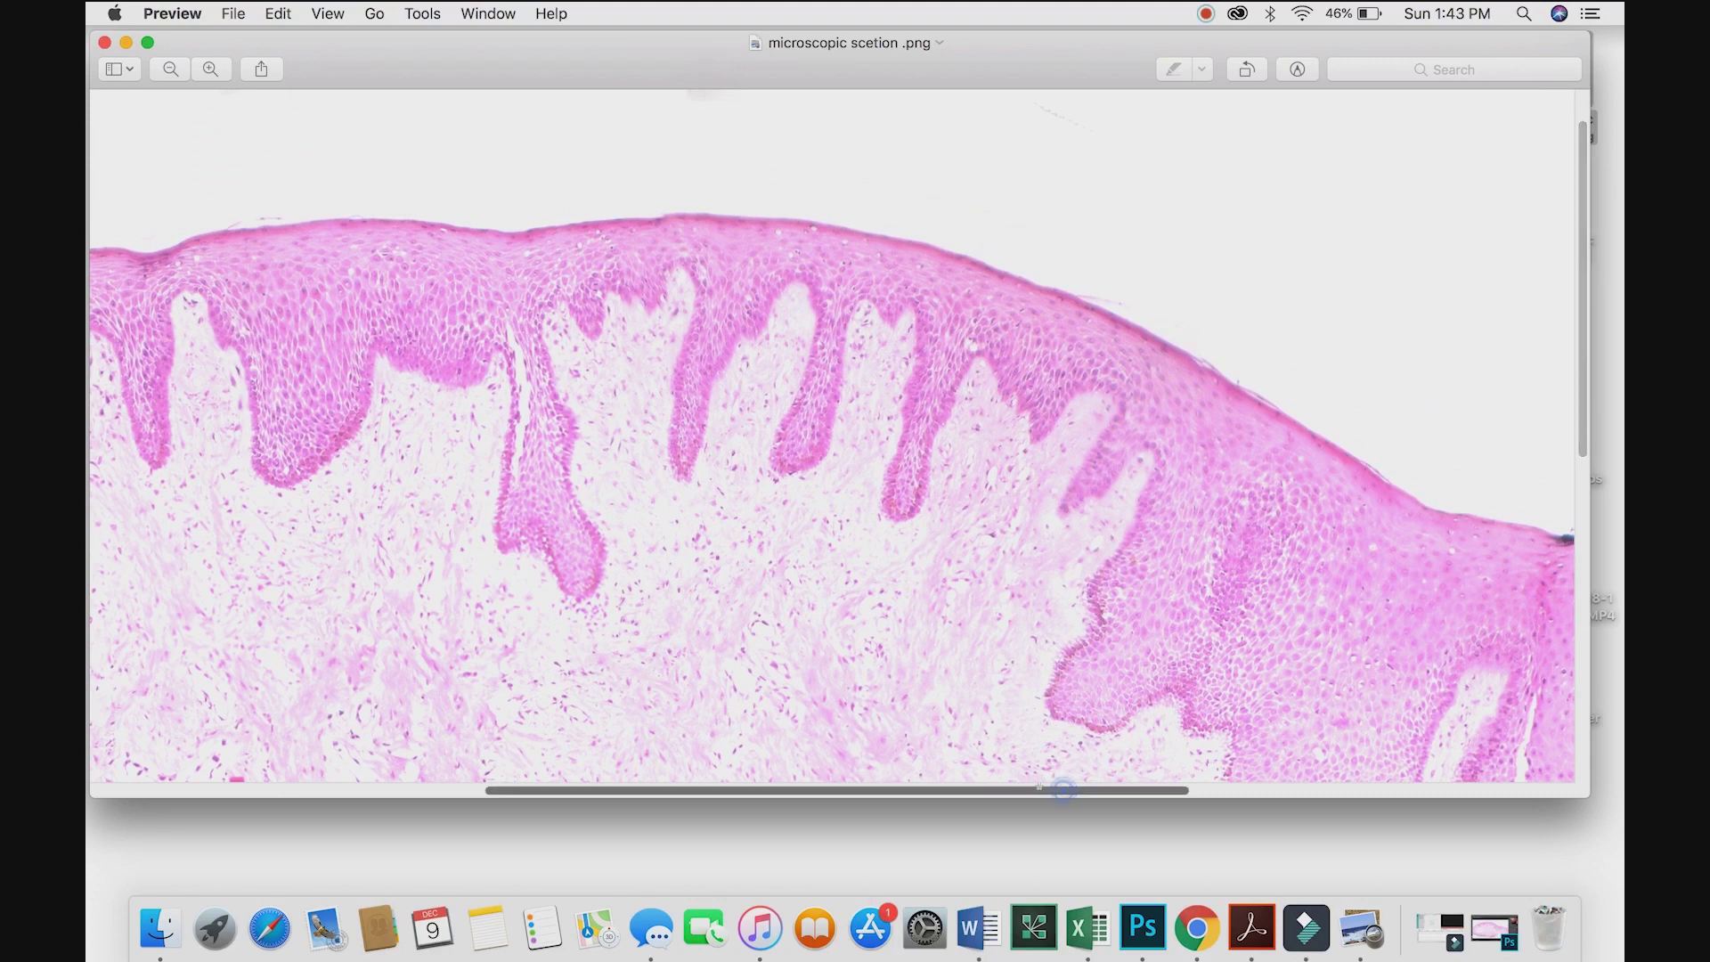
drag(1062, 789, 899, 786)
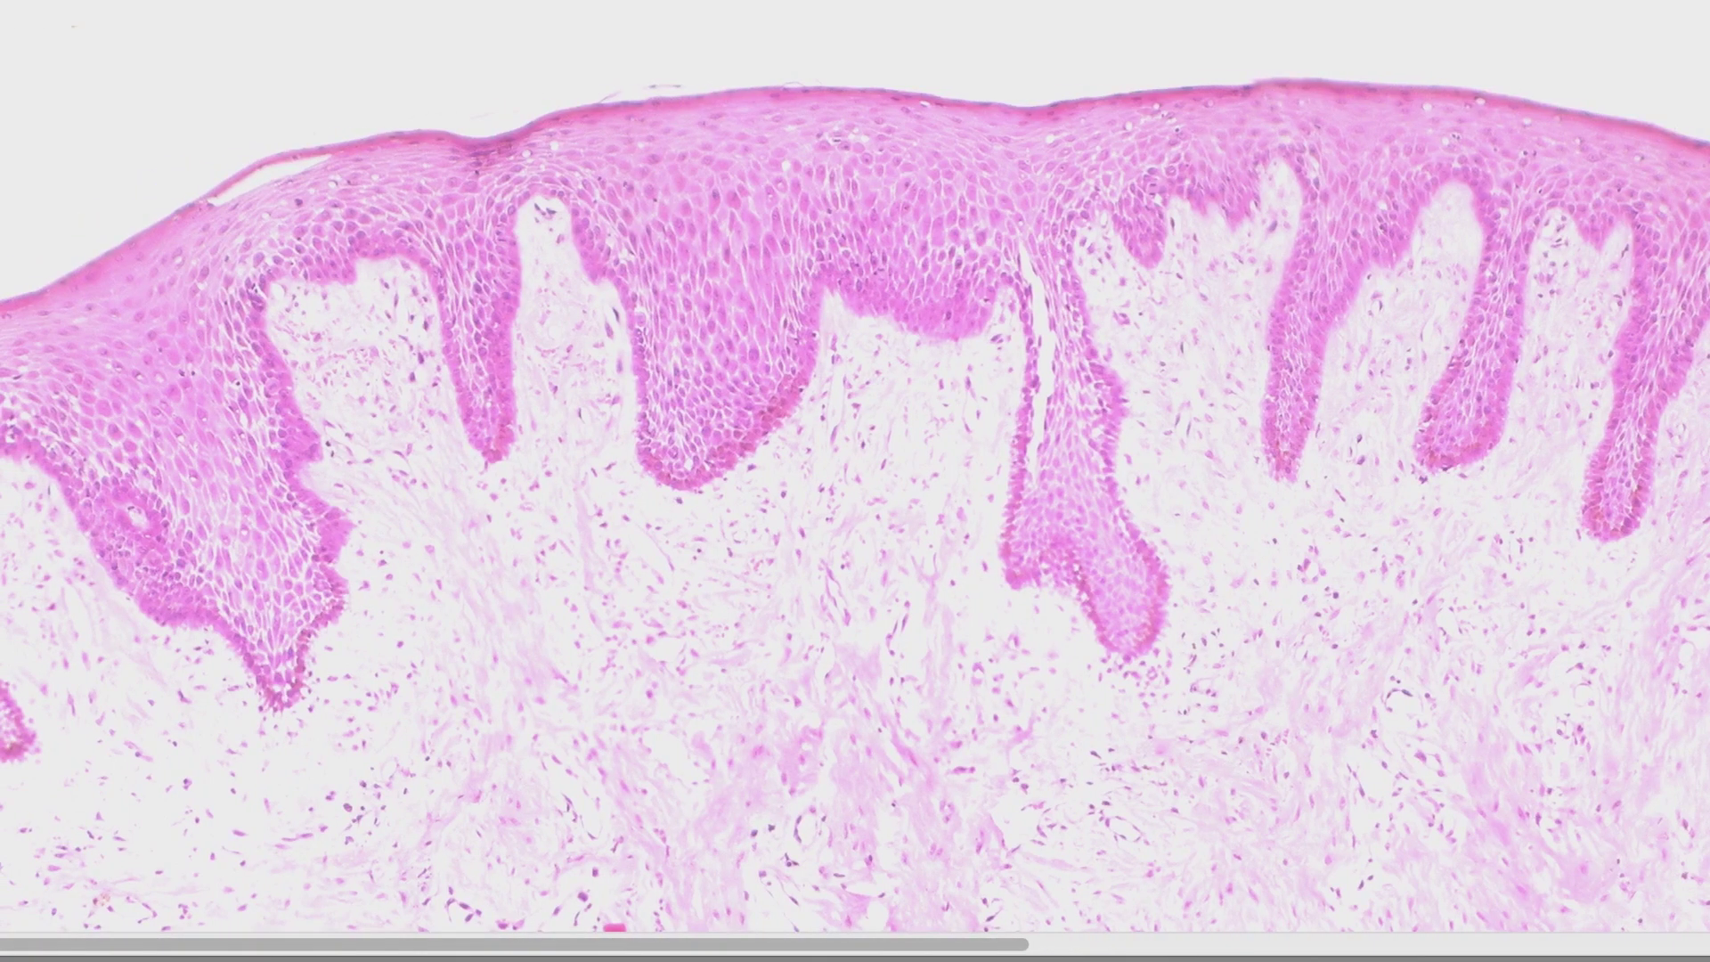
scroll(855, 481, down, 3)
scroll(855, 481, down, 1)
scroll(855, 481, down, 1)
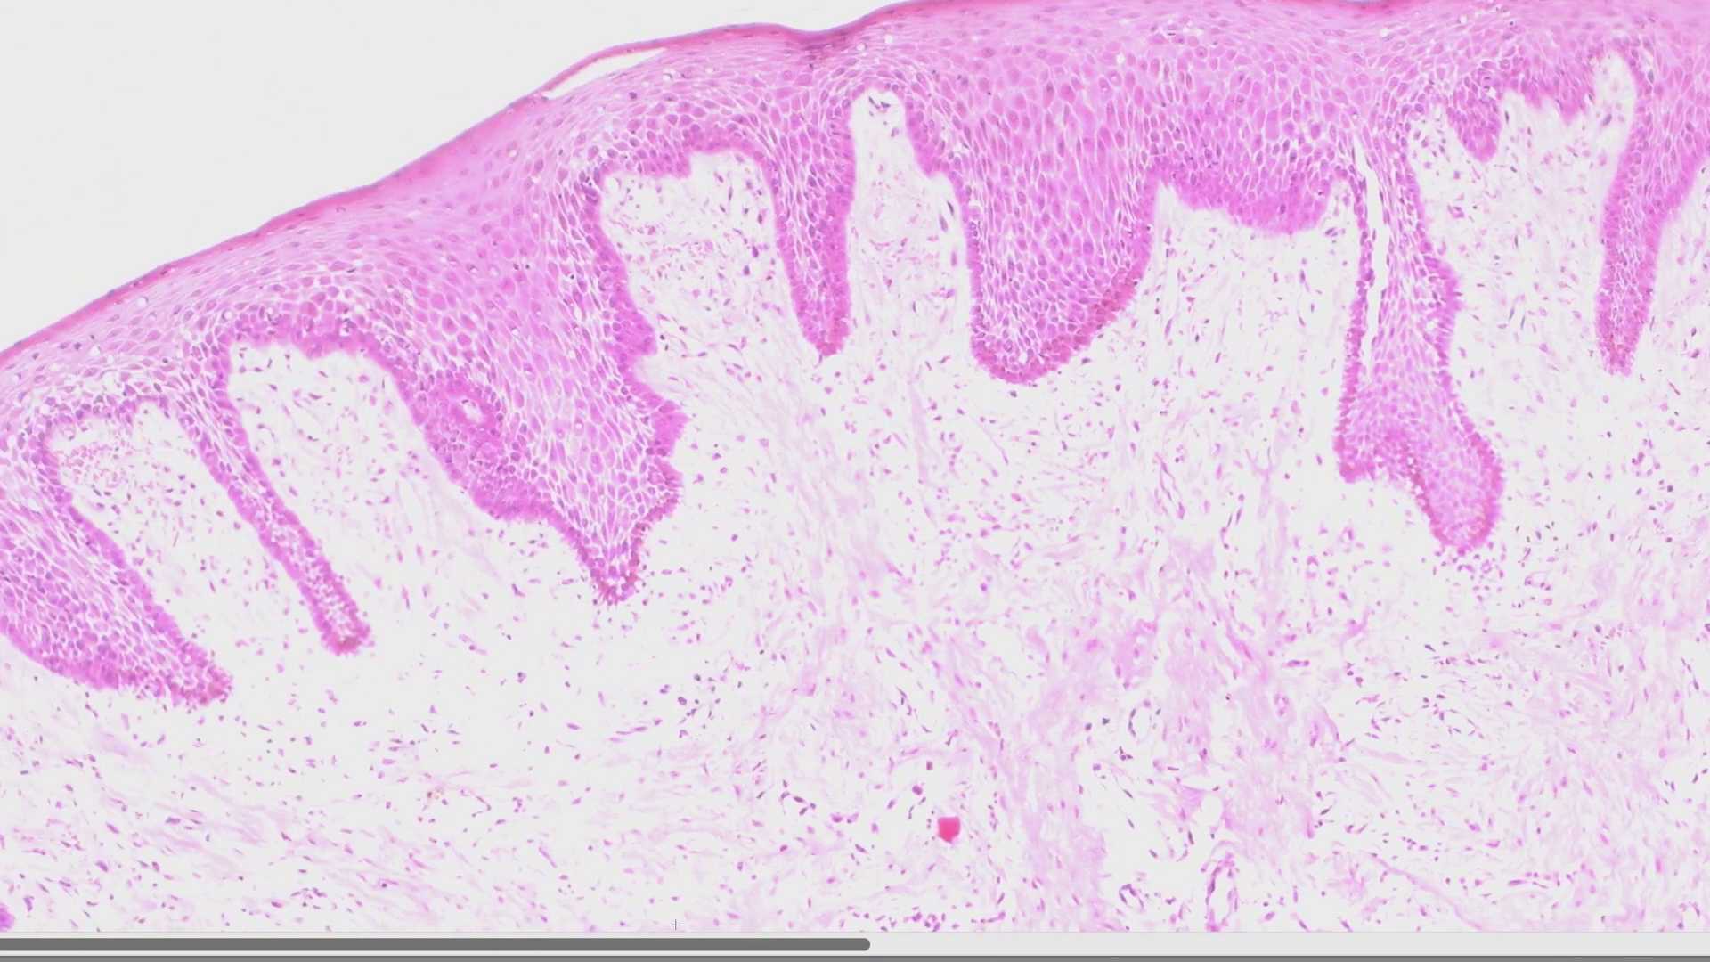
scroll(855, 466, down, 2)
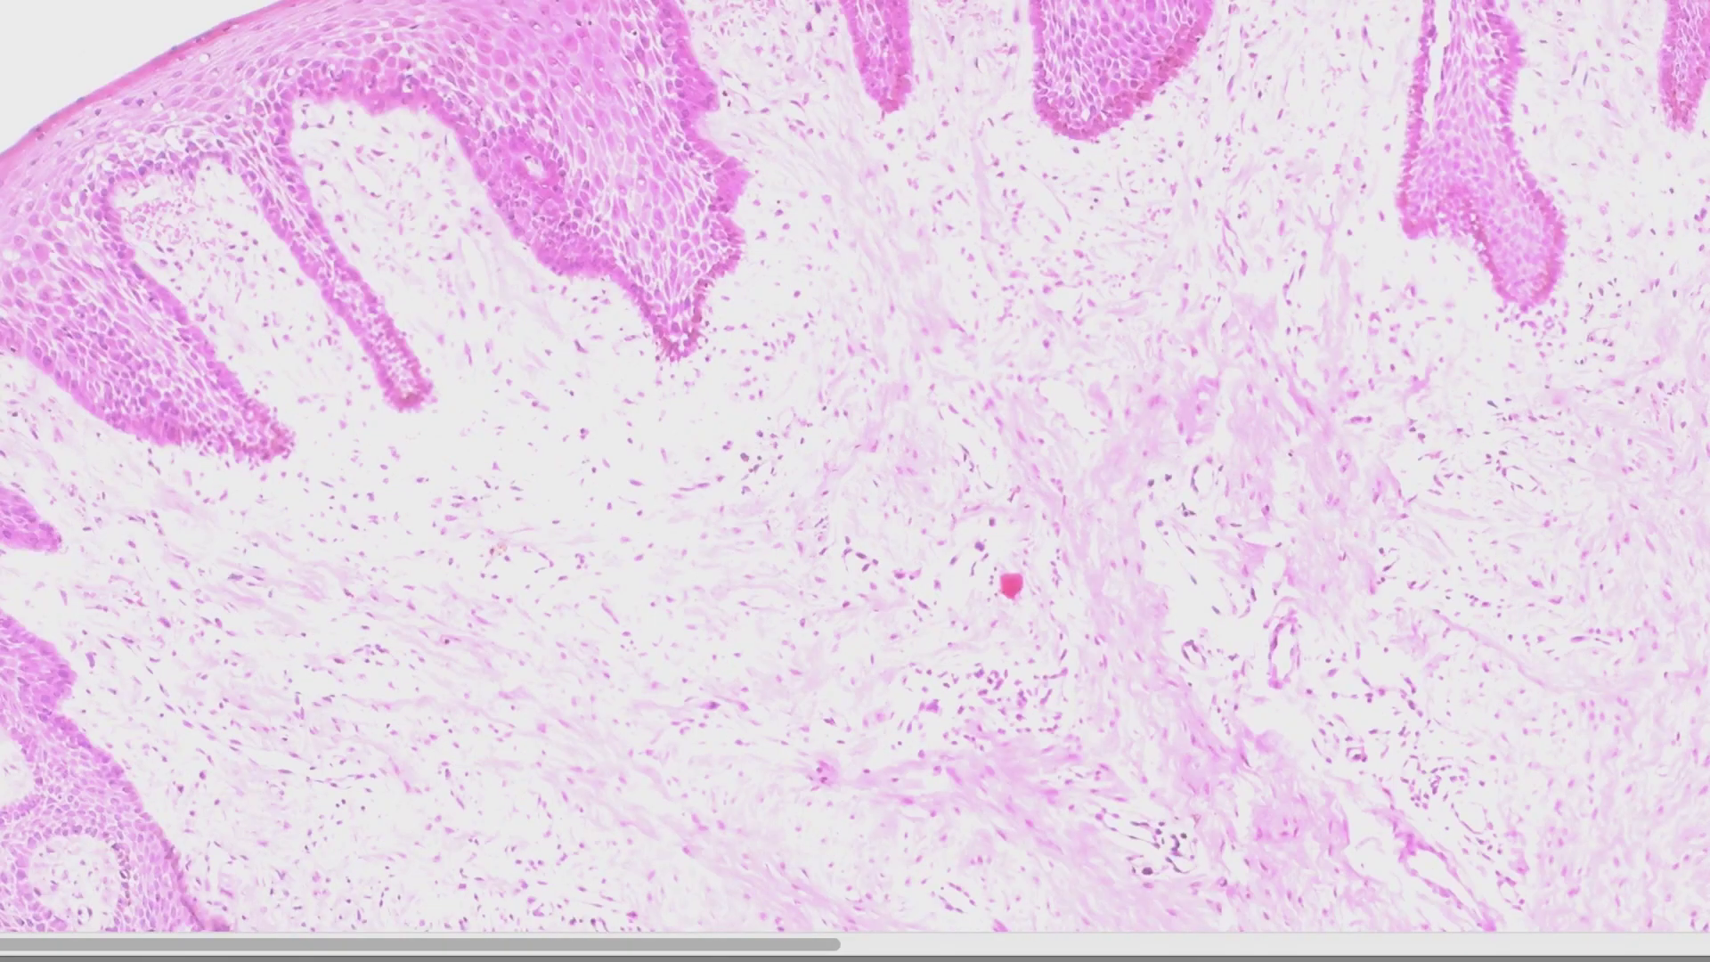
scroll(854, 465, down, 3)
scroll(855, 466, down, 3)
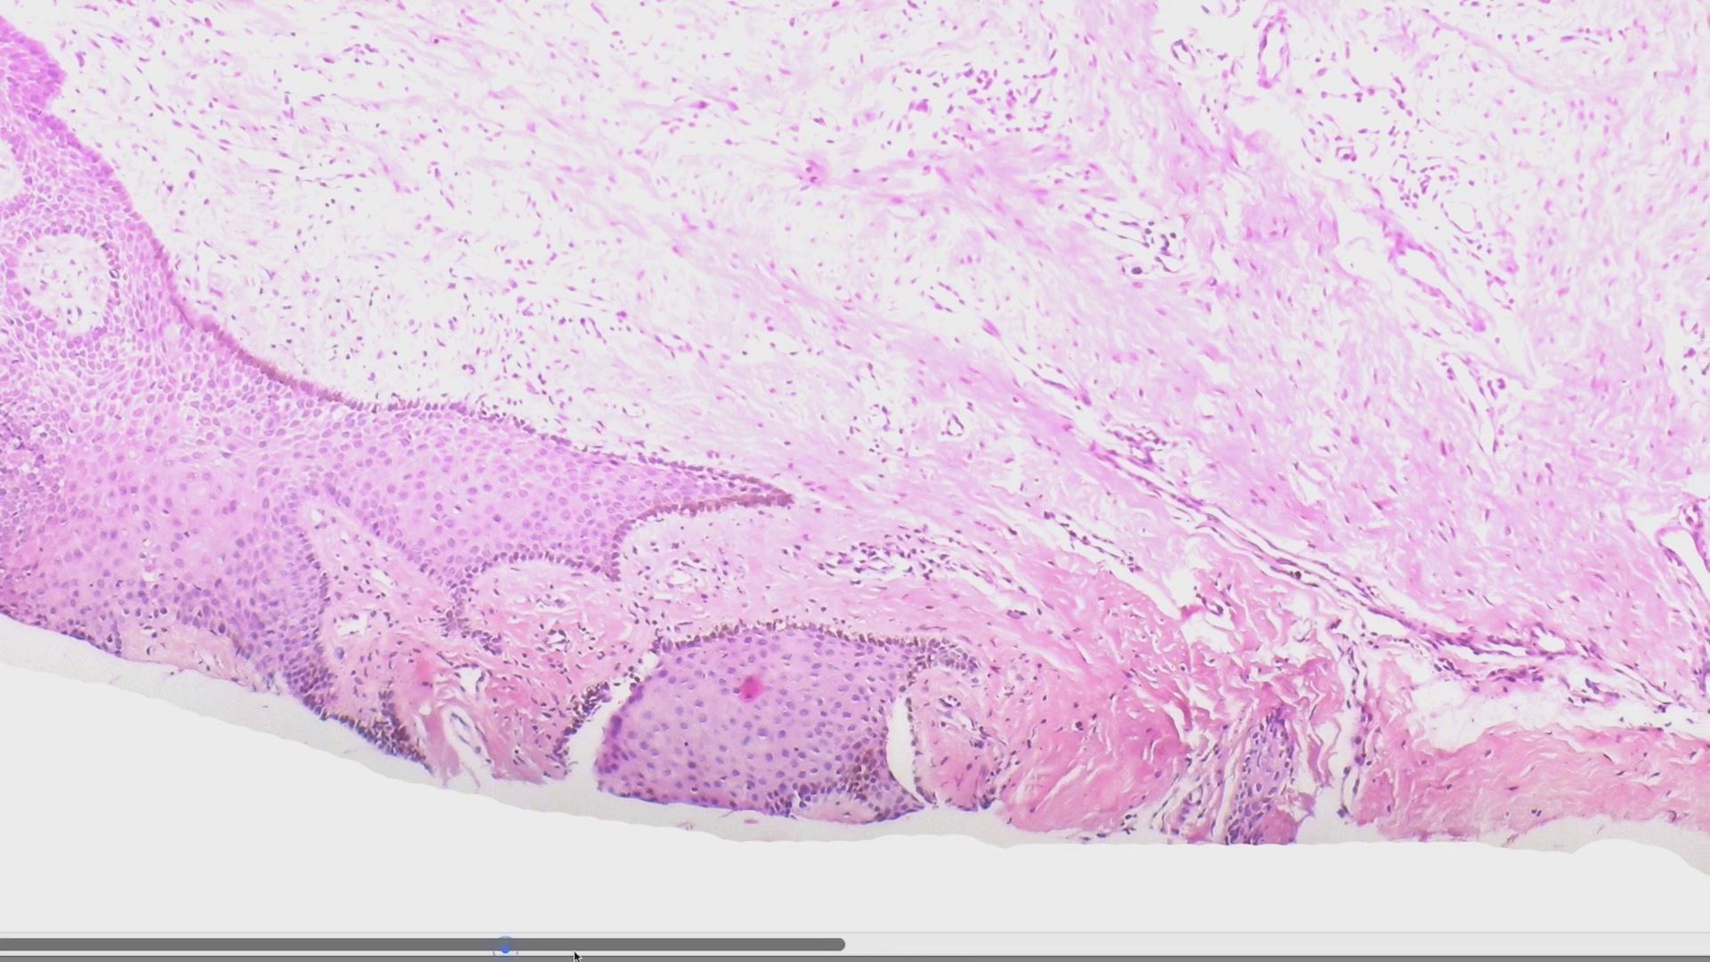
drag(503, 947, 793, 947)
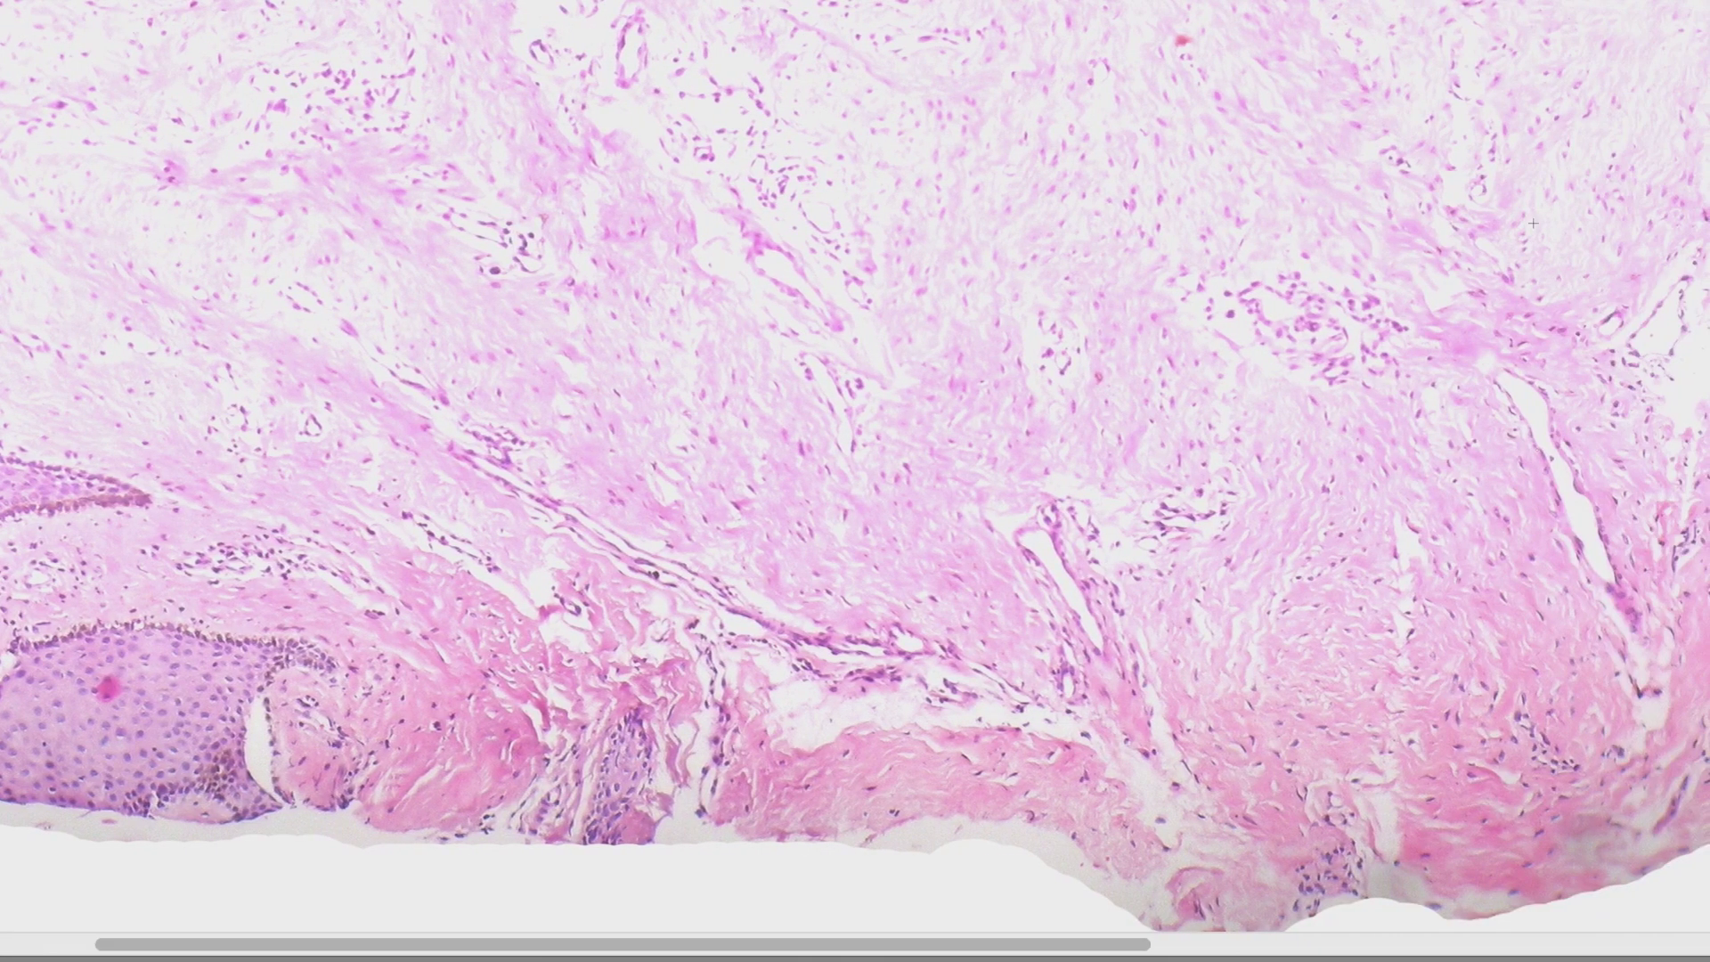